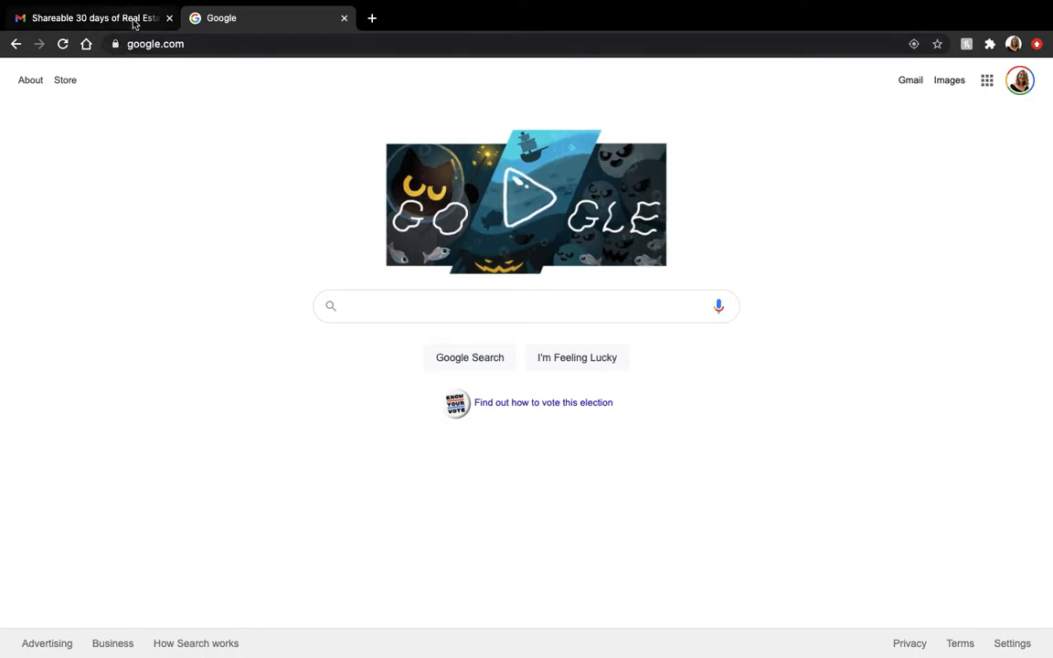
- Open the shared "Shareable 30 days of Real Estate" design in Canva from the email invitation and sign in with a Google account
click(123, 18)
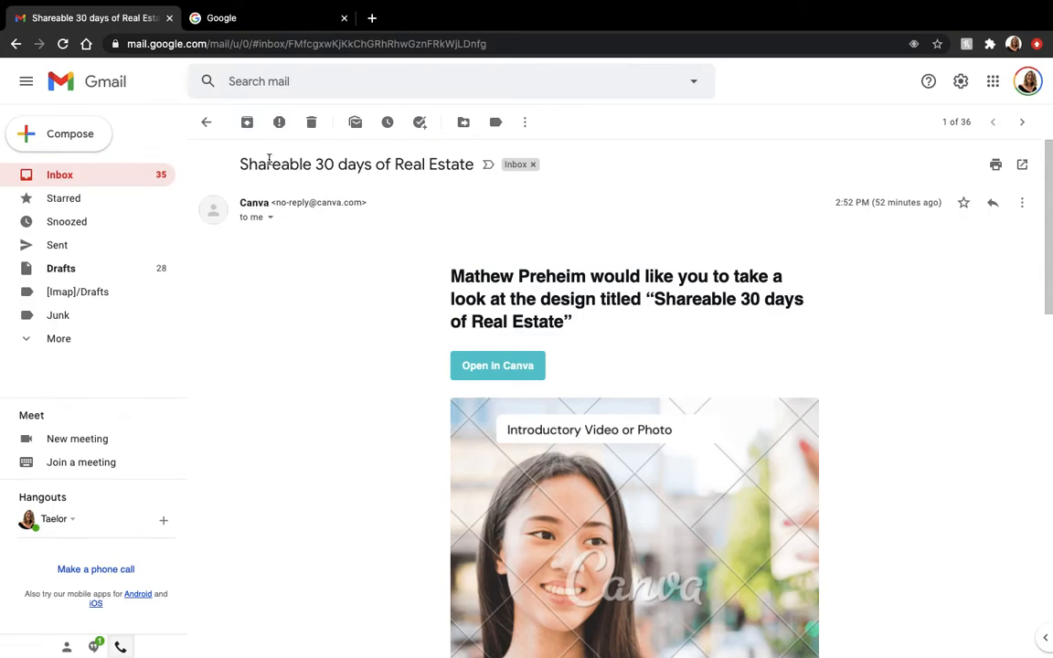
click(506, 362)
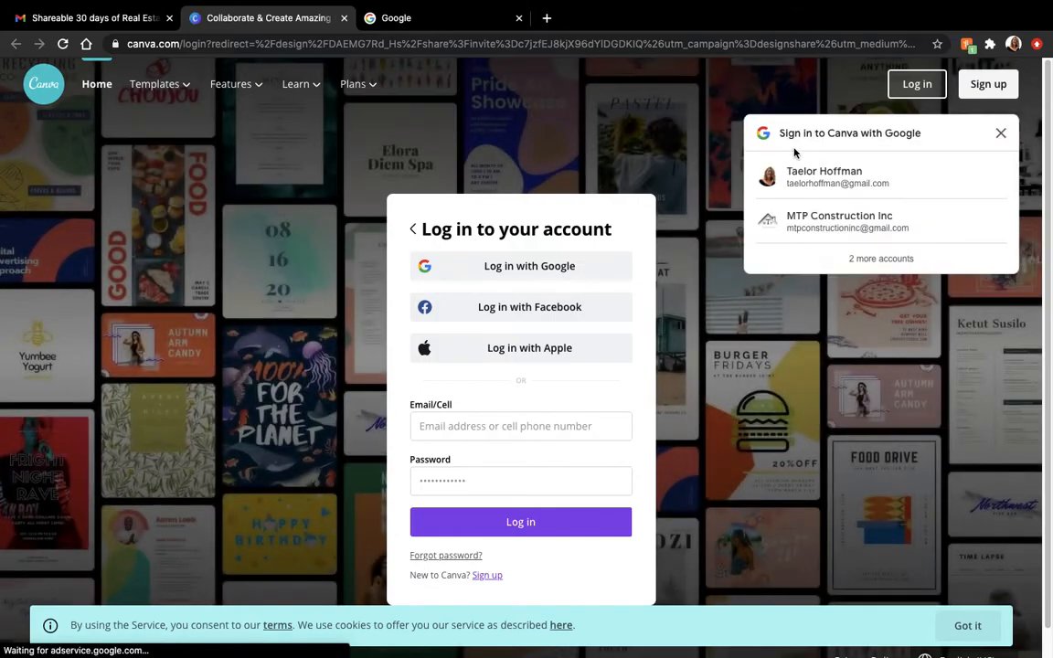
click(814, 180)
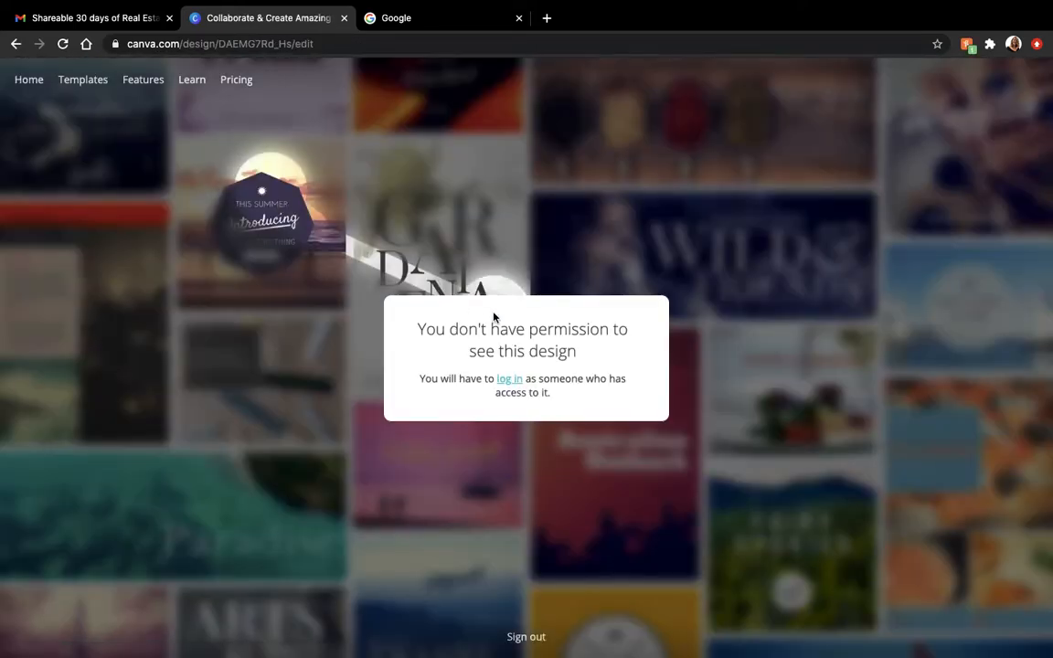
- Log in to Canva with a different account, entering its saved email address and the account password
click(510, 379)
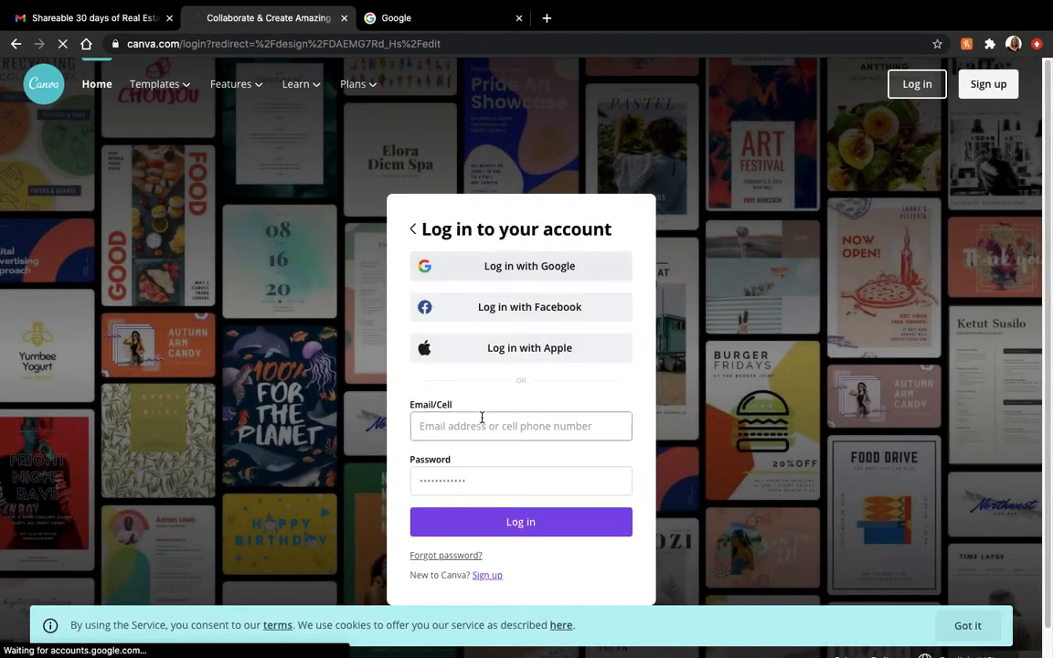
click(482, 417)
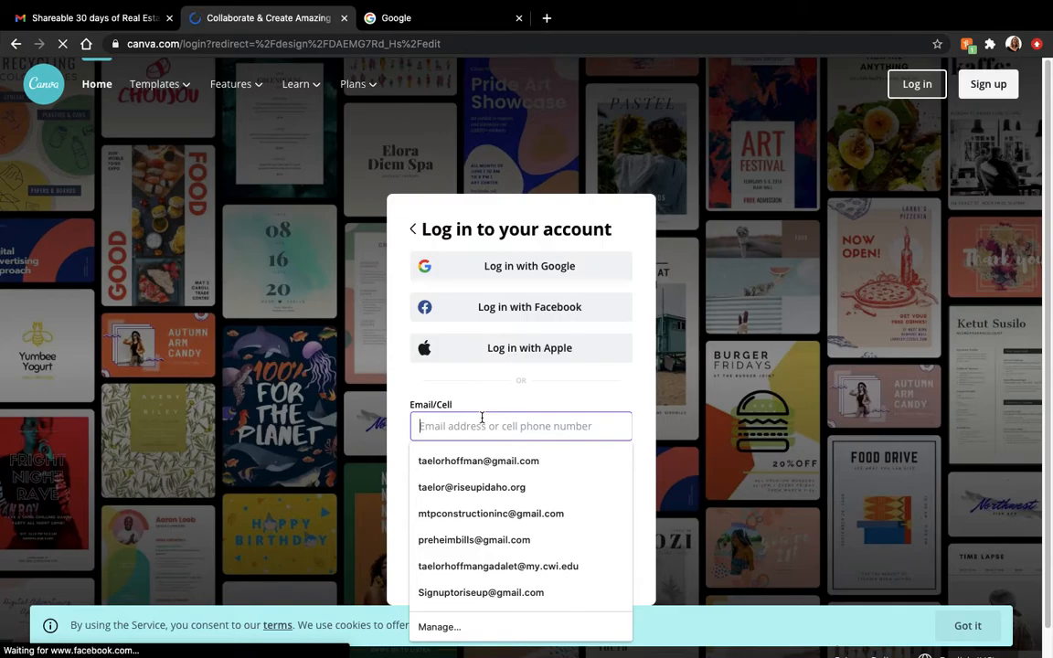
text(mtps)
key(BackSpace)
click(501, 459)
click(486, 491)
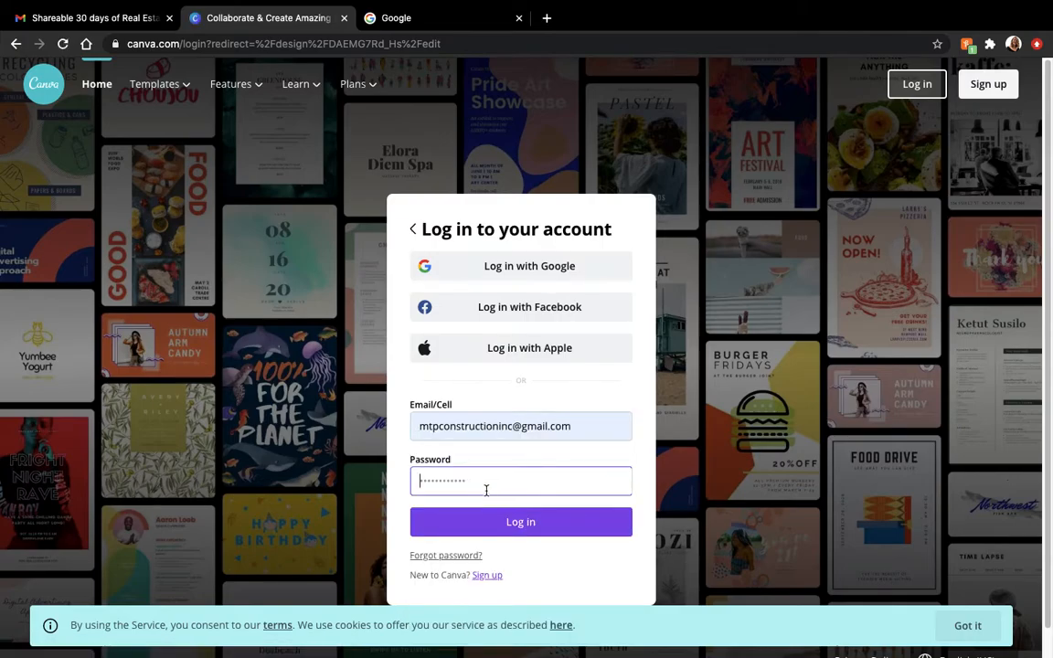
text(••••••••••)
click(498, 519)
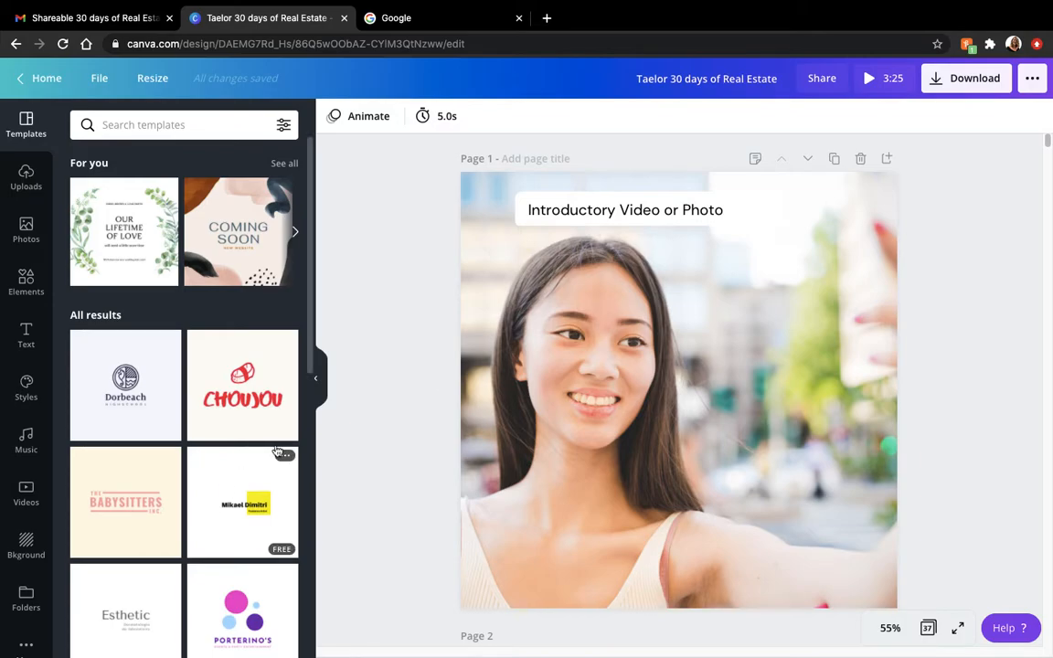
- Hide the templates panel and preview the pumpkin-field background video on page 2, pausing its playback
click(316, 377)
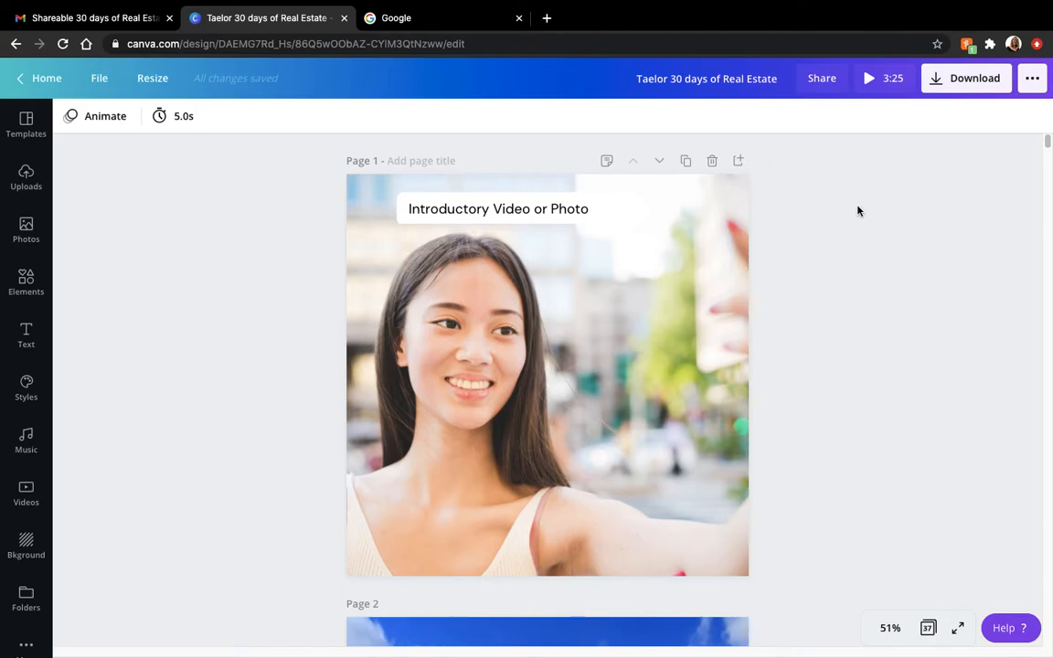
drag(1049, 143, 1045, 160)
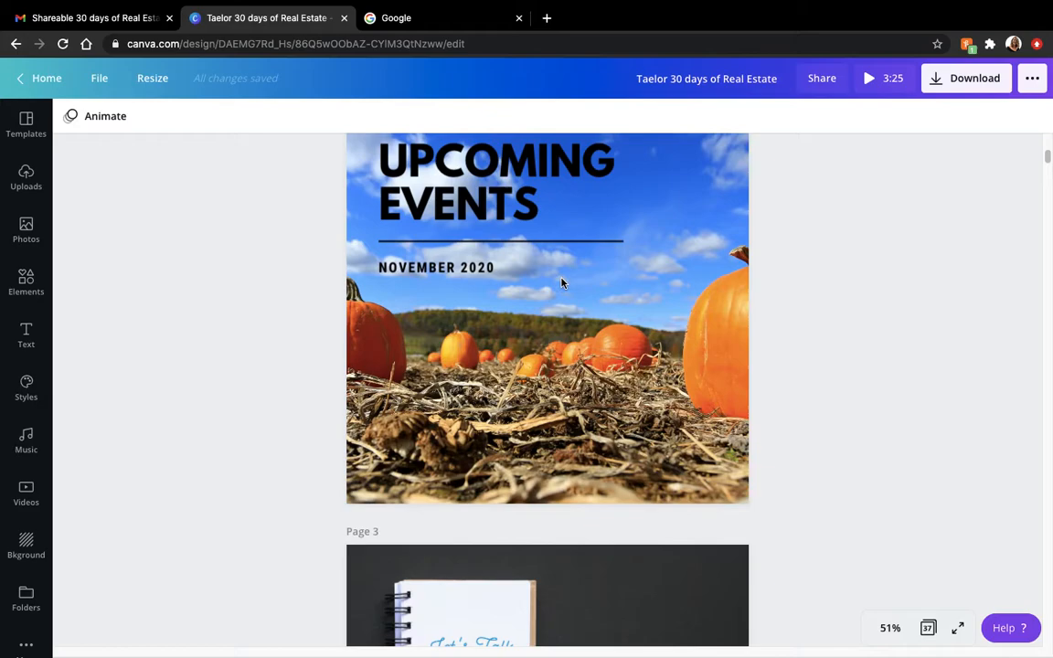
click(546, 335)
click(548, 316)
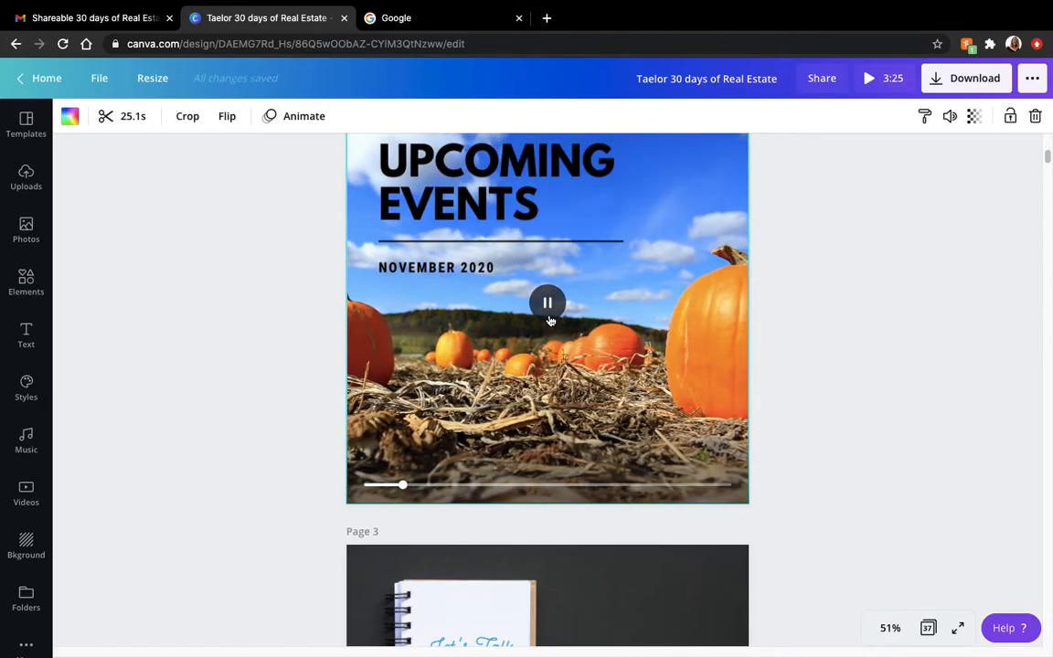
click(548, 303)
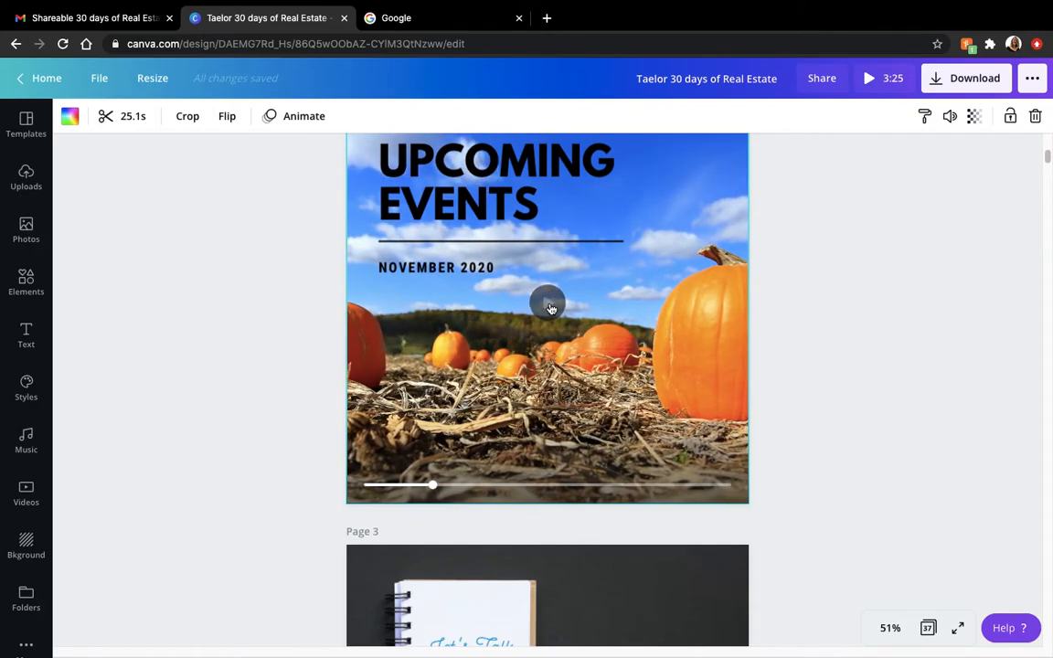
click(889, 342)
- Delete the "Let's Talk Real Estate" logo from the notebook on page 3
drag(1047, 157, 1048, 174)
click(490, 313)
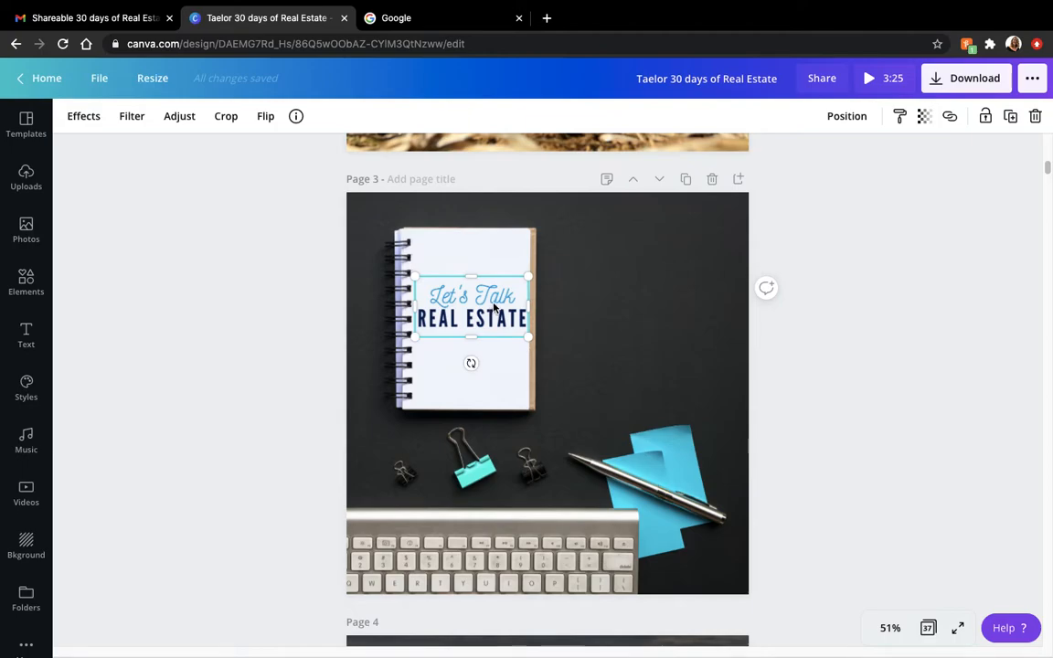
key(BackSpace)
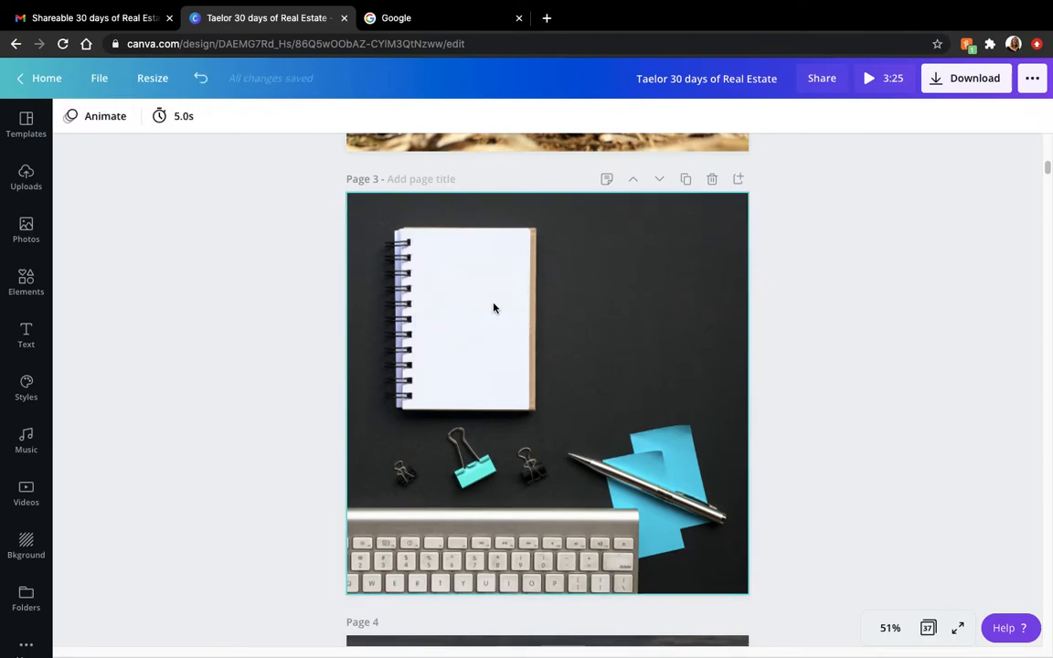
- Upload "ReFefined Logo Vertical.png" from the device, finding it by searching the computer for "vertical"
click(27, 178)
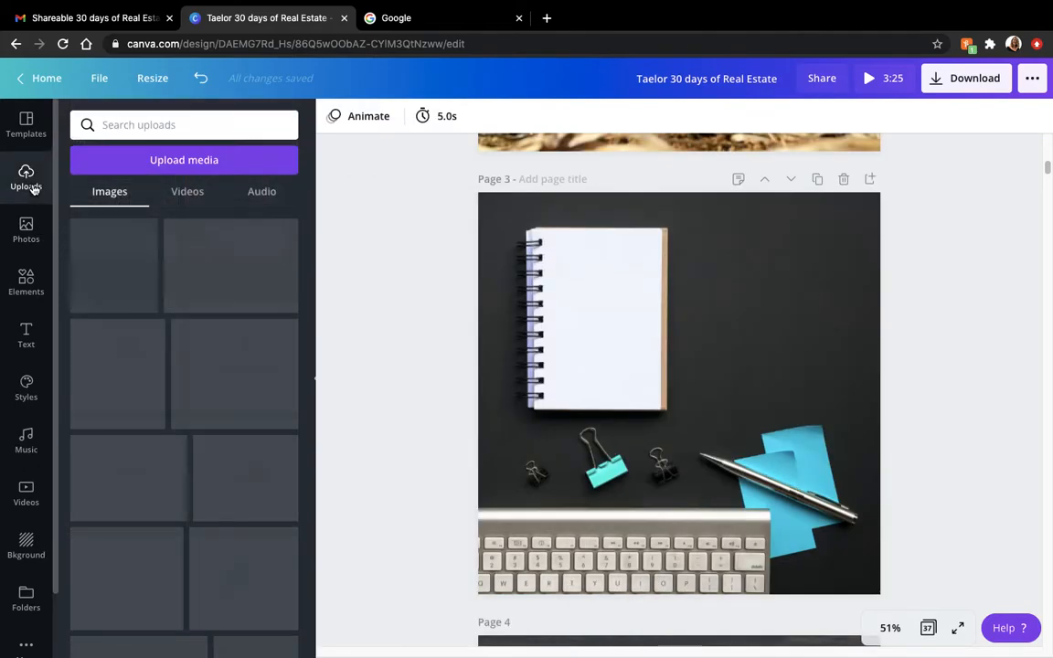
click(160, 162)
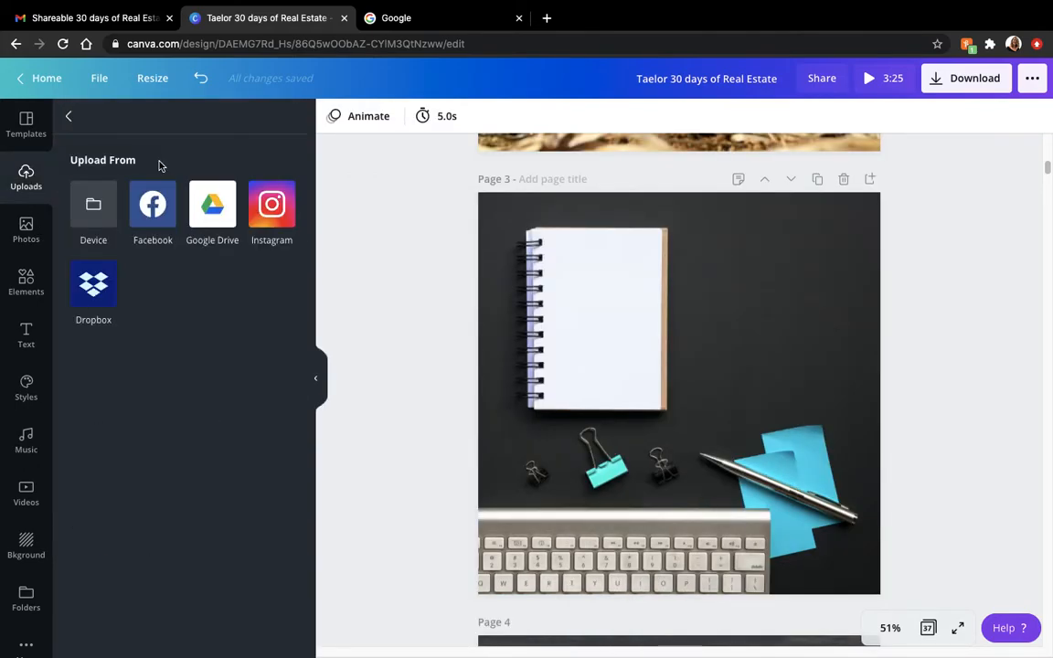
click(90, 205)
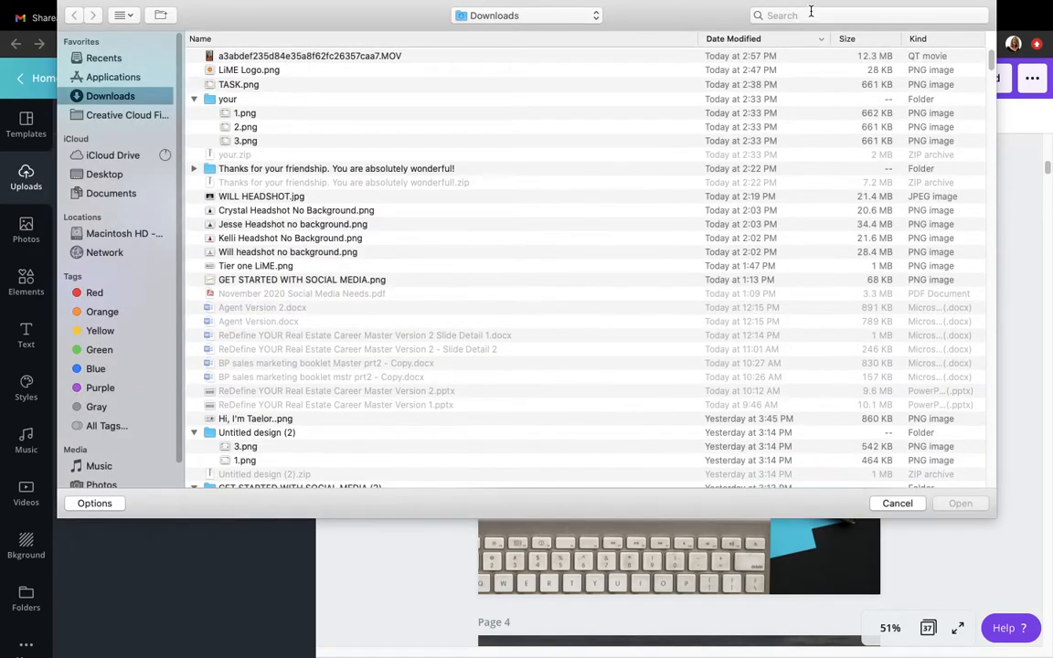
click(808, 13)
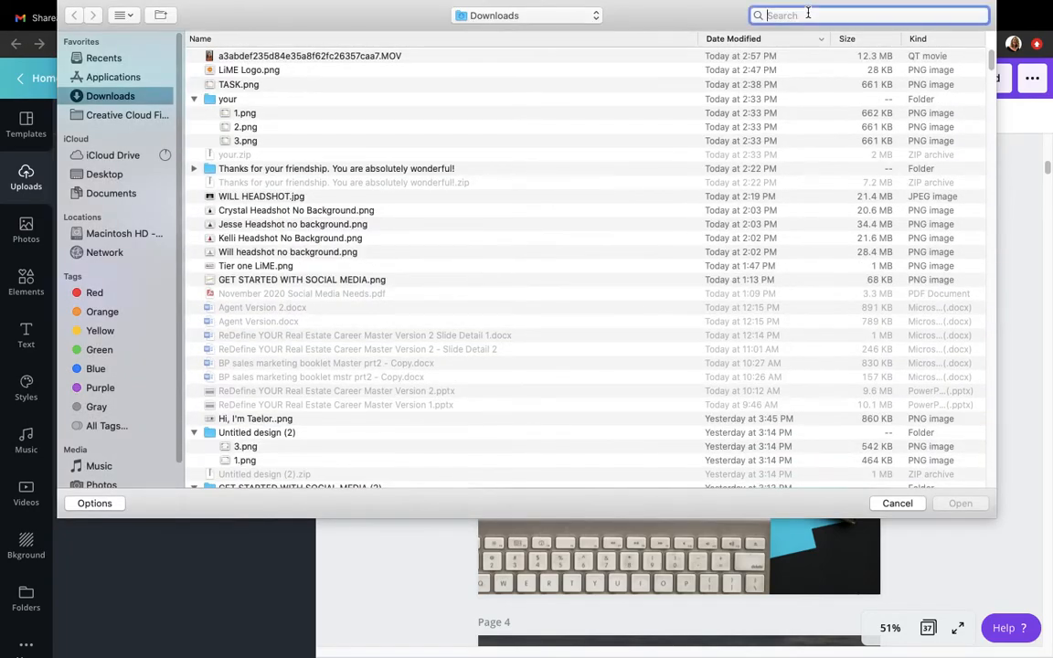
text(vertical)
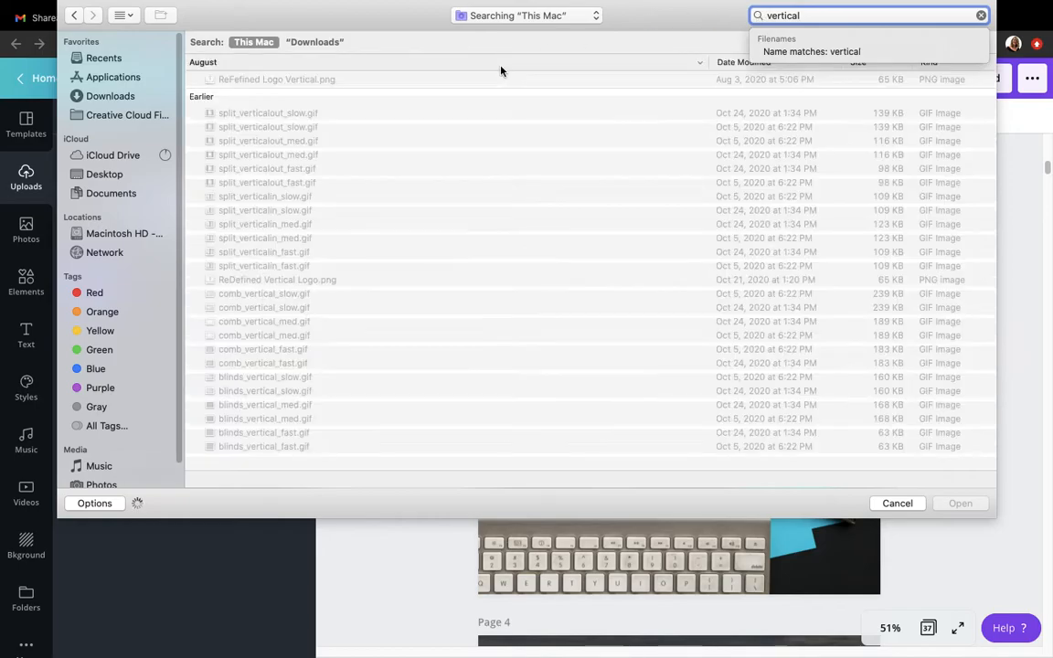
click(303, 80)
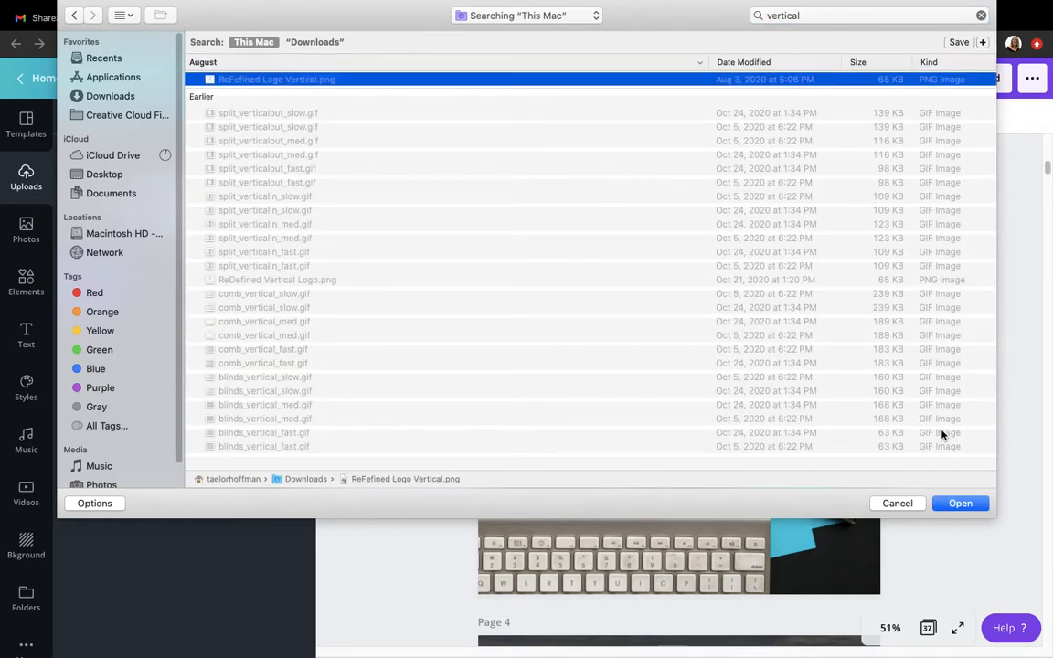
click(959, 502)
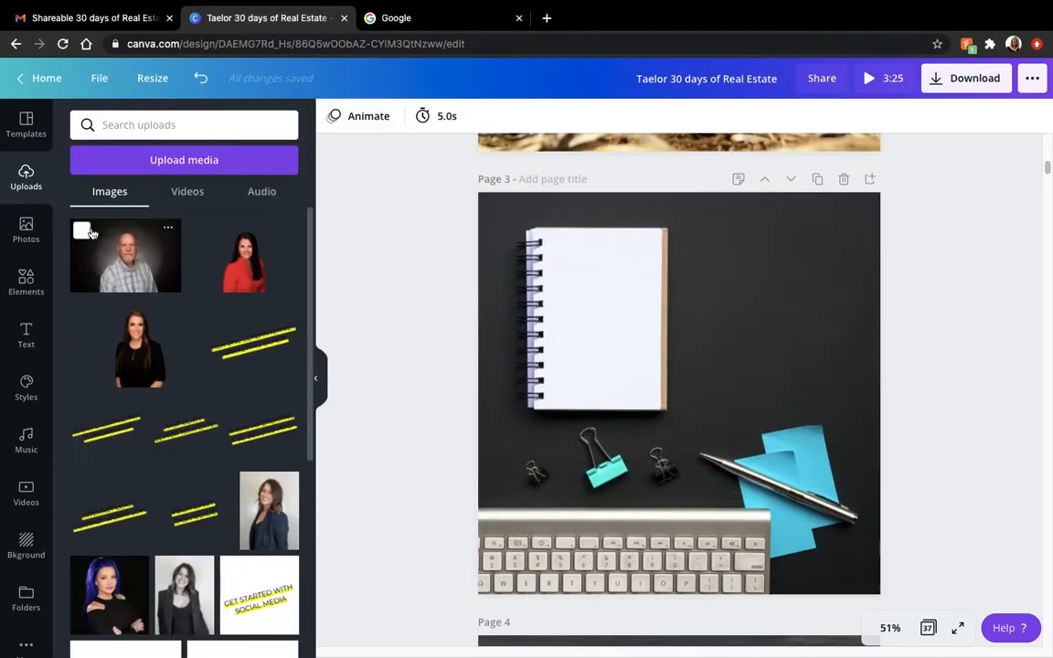
- Place the uploaded ReDefined Real Estate logo on page 3, scaled down and centred on the blank notebook page
drag(114, 254, 605, 280)
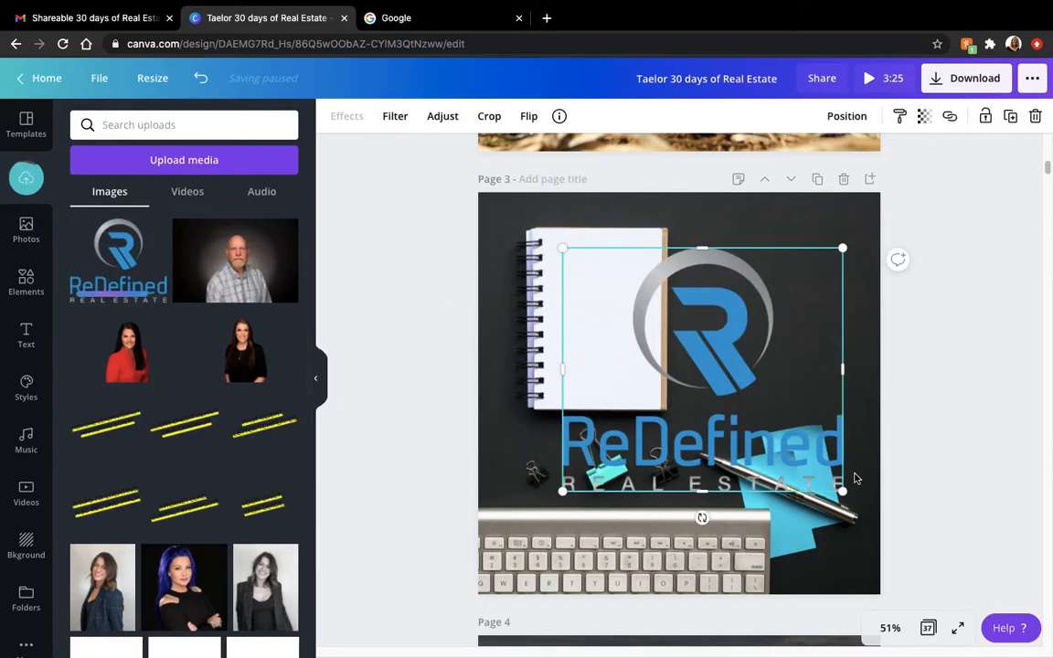
drag(842, 491, 643, 316)
drag(629, 292, 628, 323)
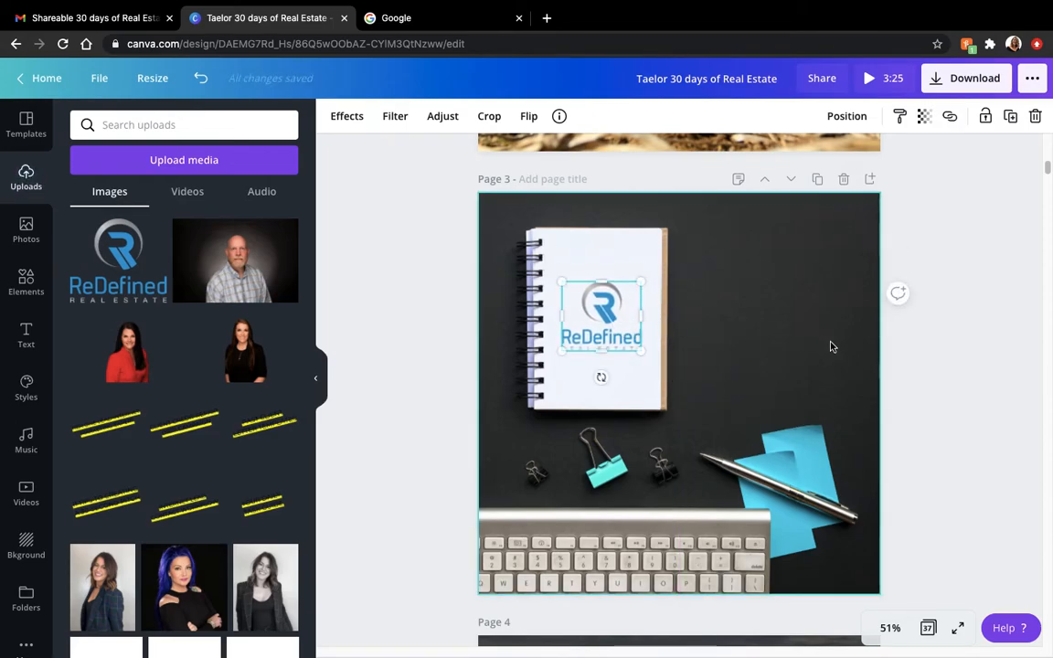
click(902, 371)
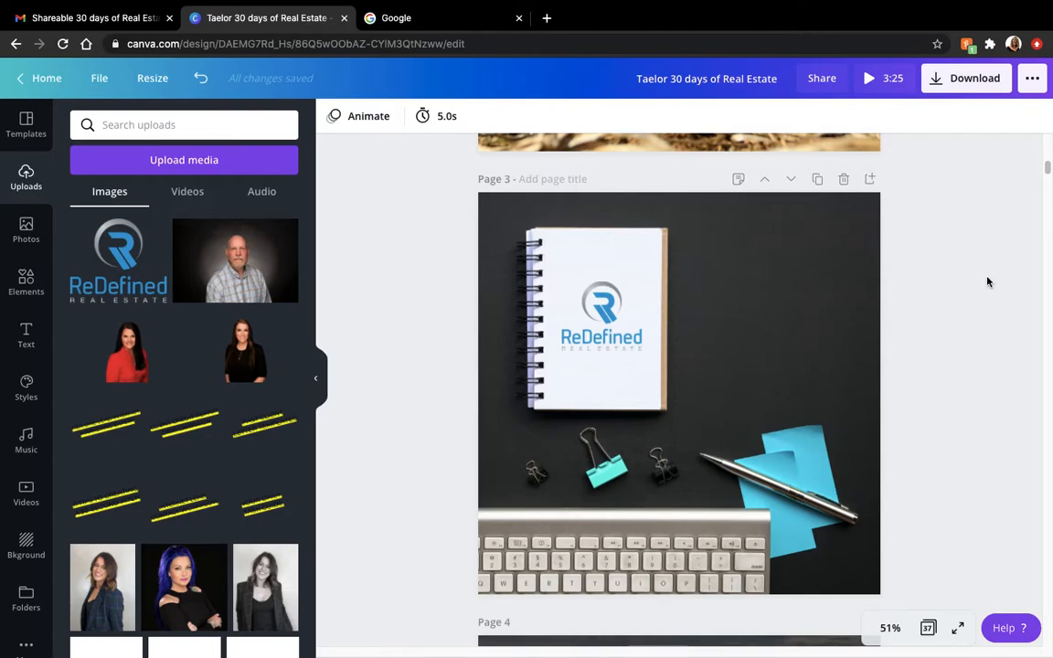
- Examine the data source note on page 4's Local Market Impact Report, highlighting the month in its date
drag(1047, 168, 1048, 188)
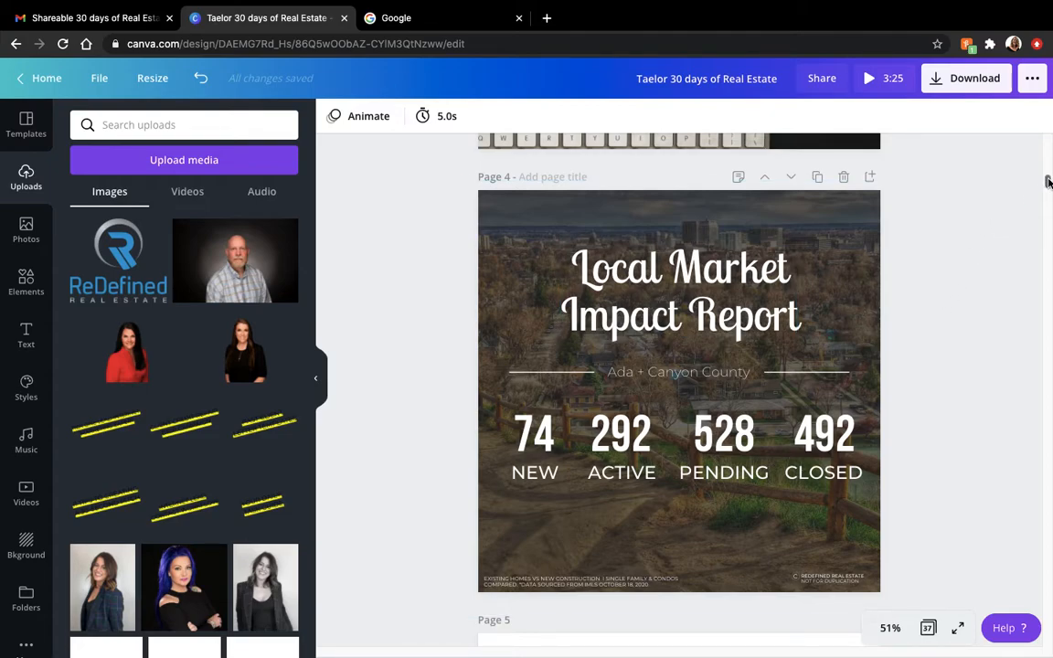
click(624, 582)
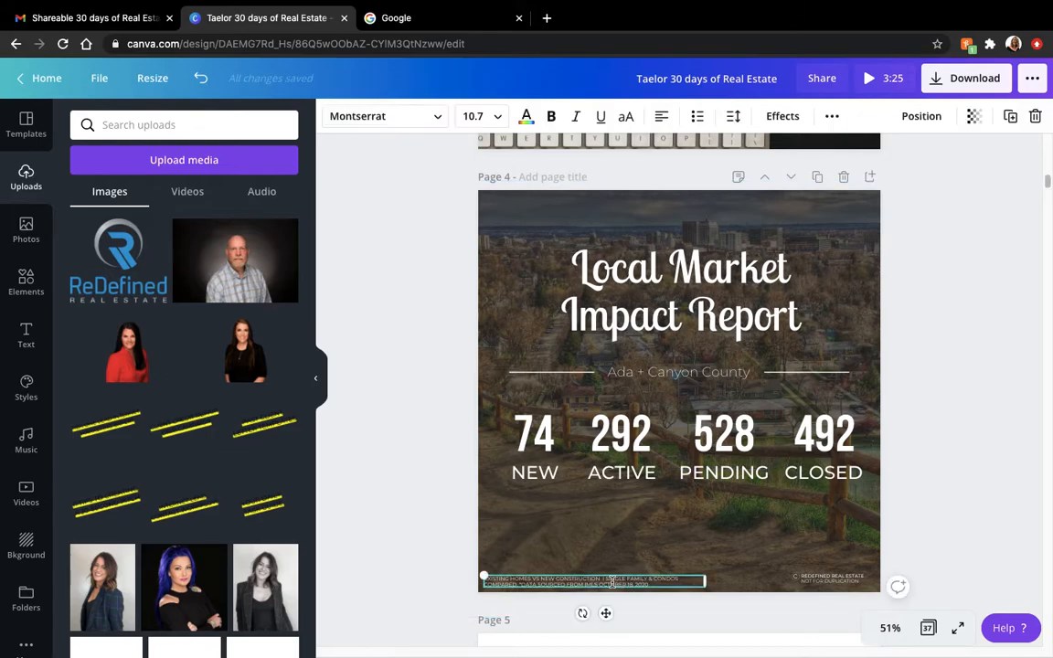
double_click(613, 583)
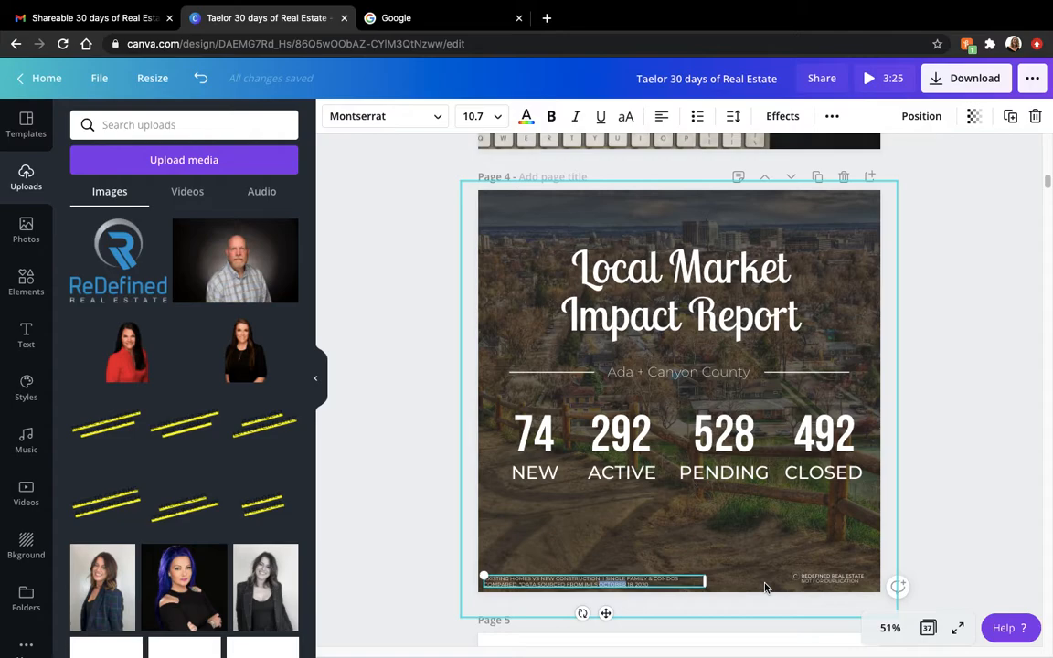
click(959, 512)
- Review the post templates on pages 5 to 7, ending at "Top PIZZA Joints" with the uploads panel hidden
scroll(959, 512, down, 2)
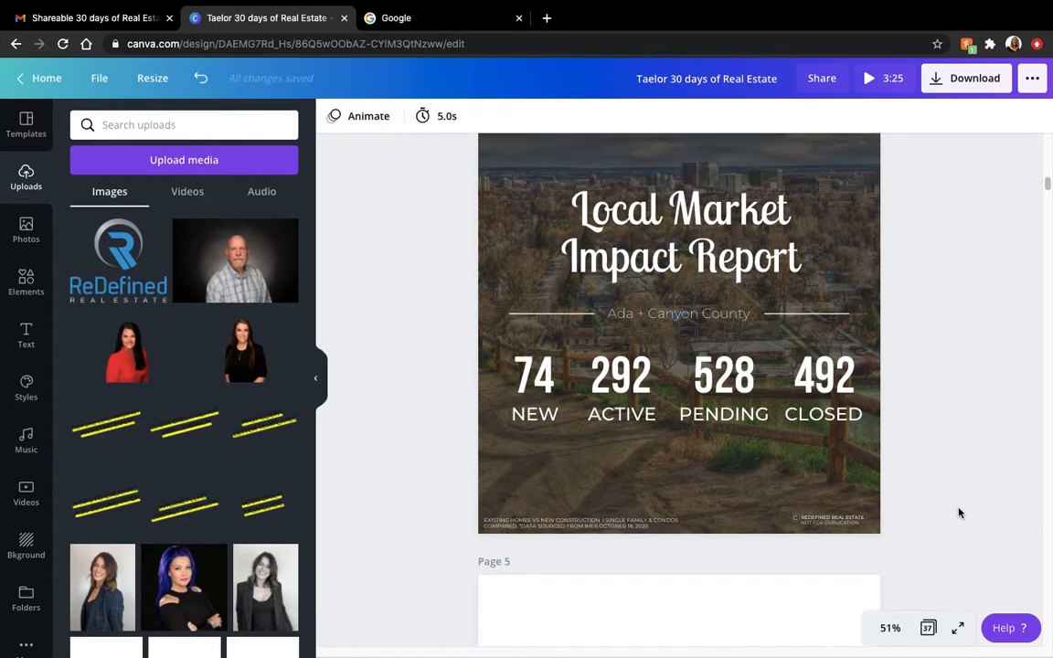
scroll(959, 513, down, 5)
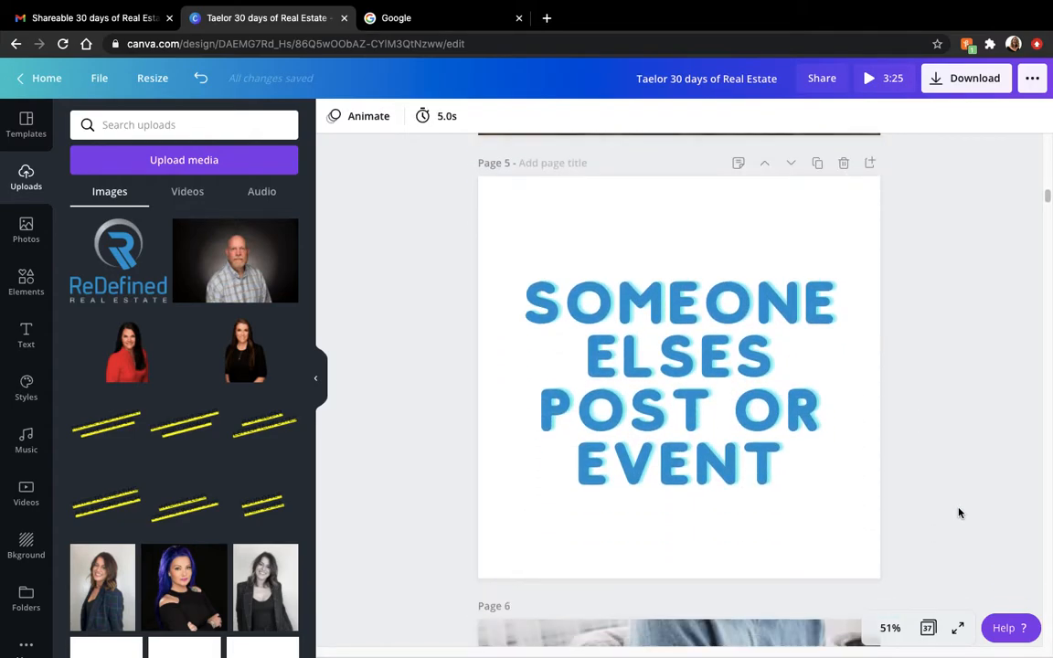
scroll(959, 513, down, 1)
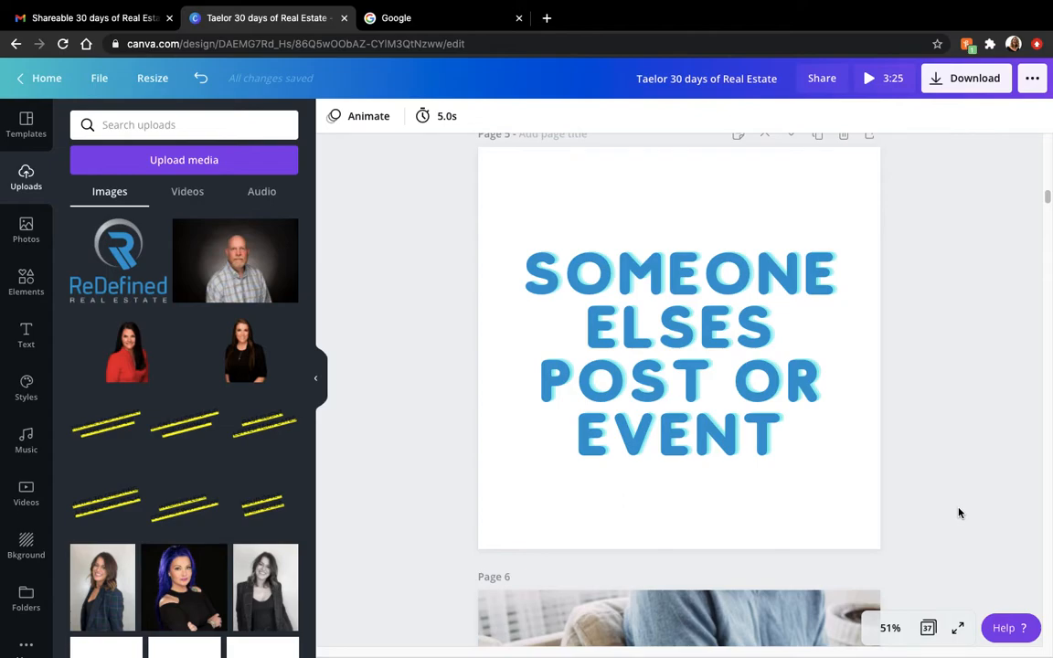
scroll(959, 513, down, 4)
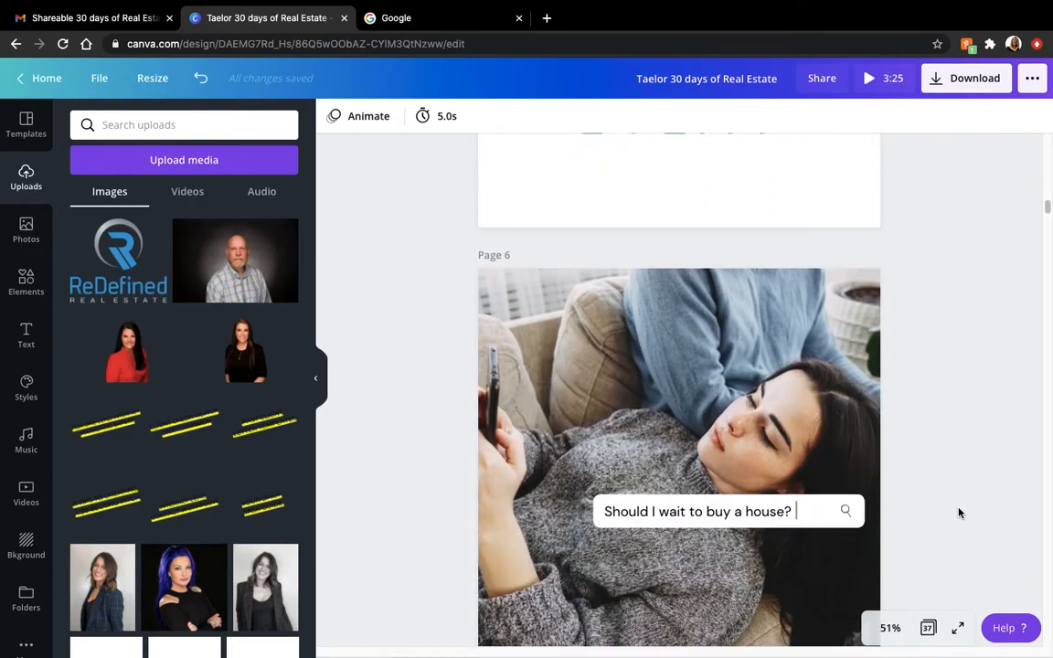
scroll(959, 513, down, 2)
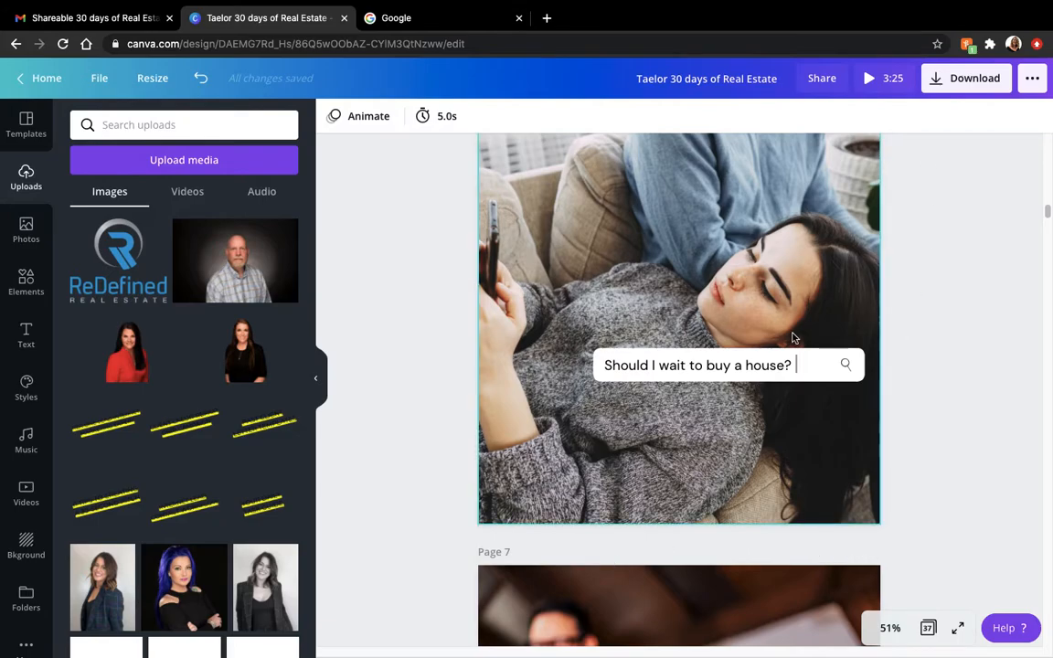
scroll(952, 308, down, 1)
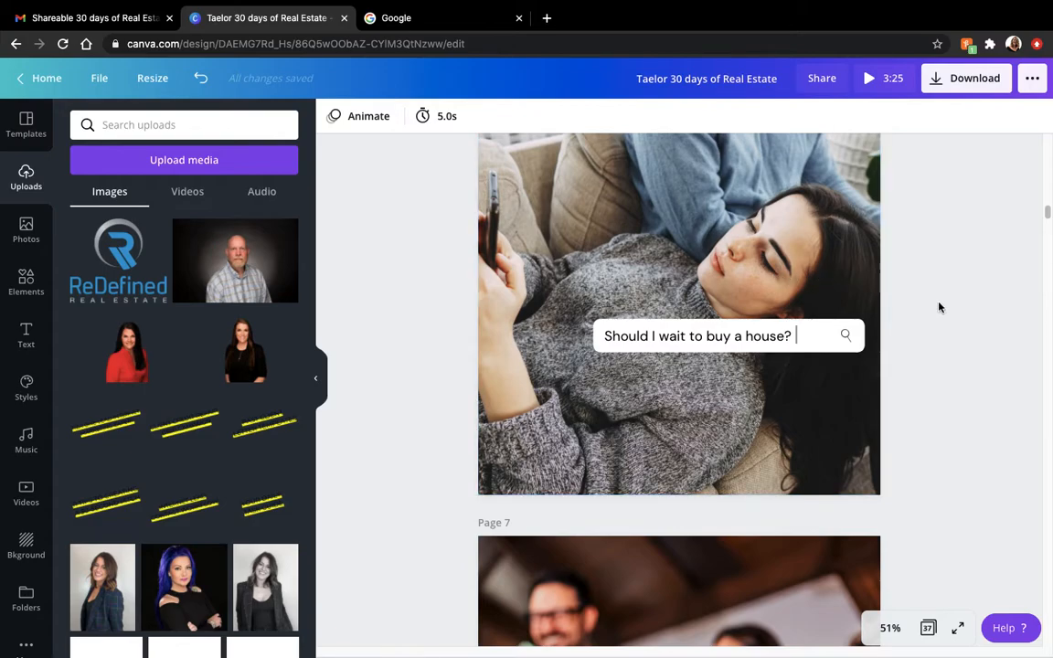
scroll(939, 308, down, 10)
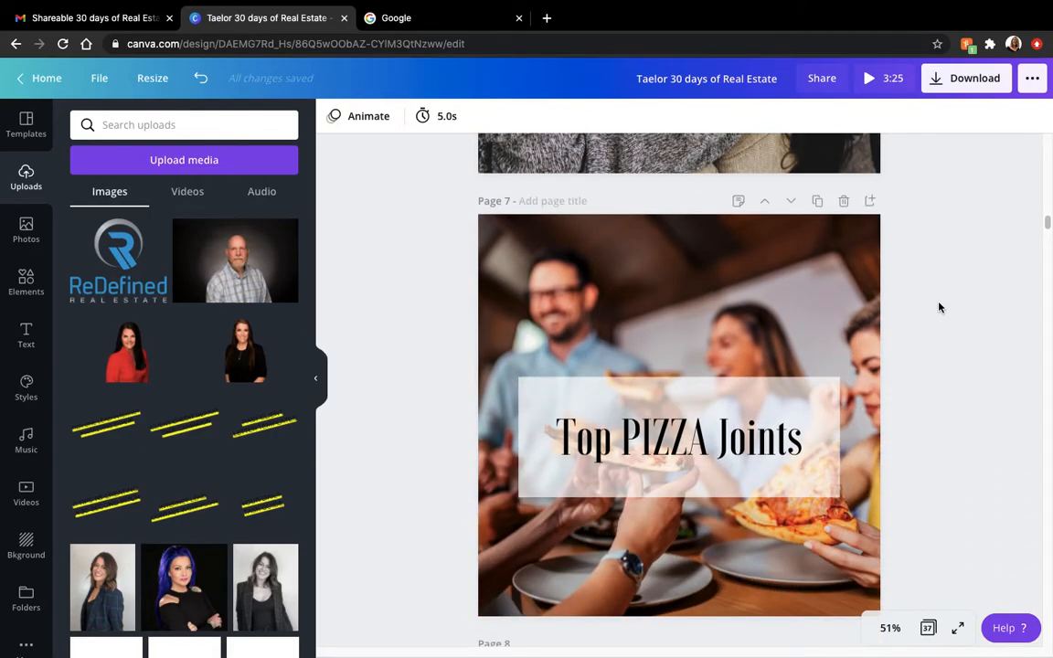
scroll(939, 307, down, 1)
click(732, 264)
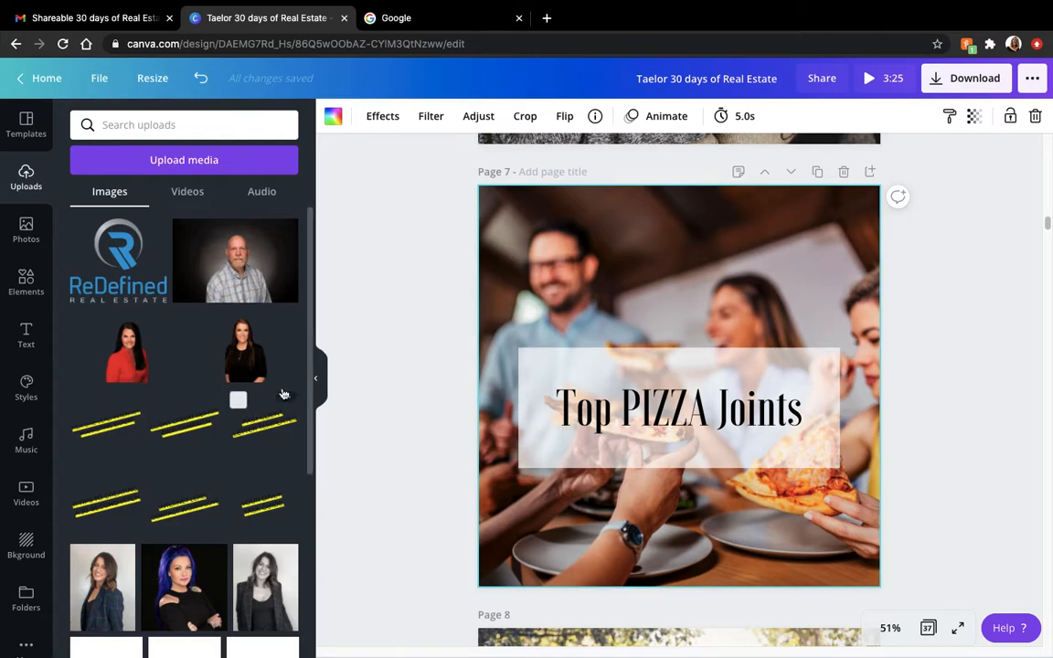
click(316, 379)
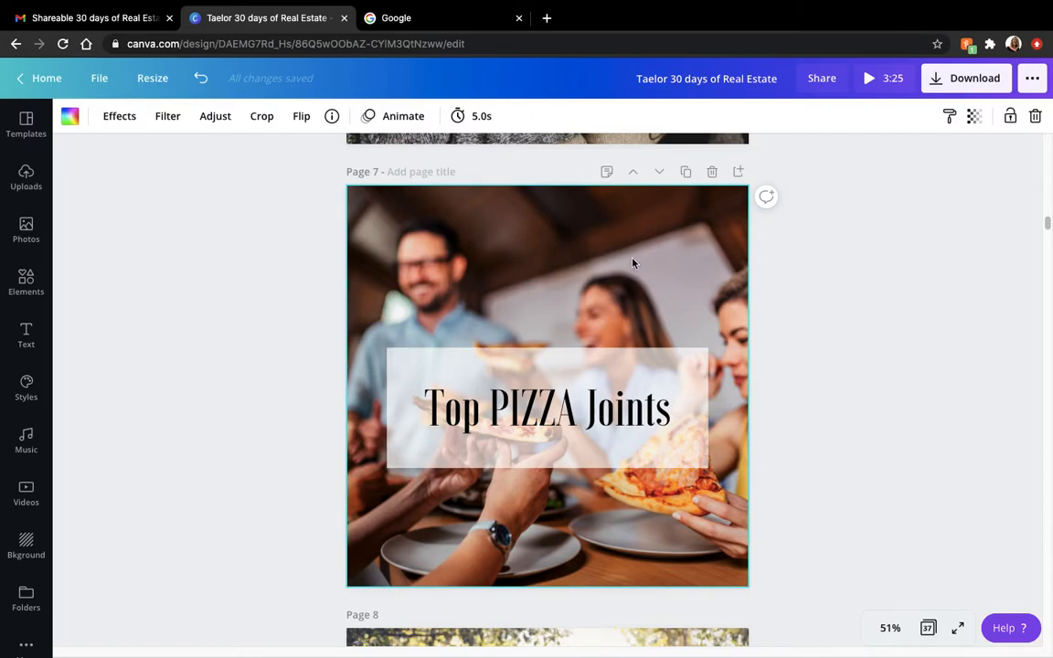
click(834, 296)
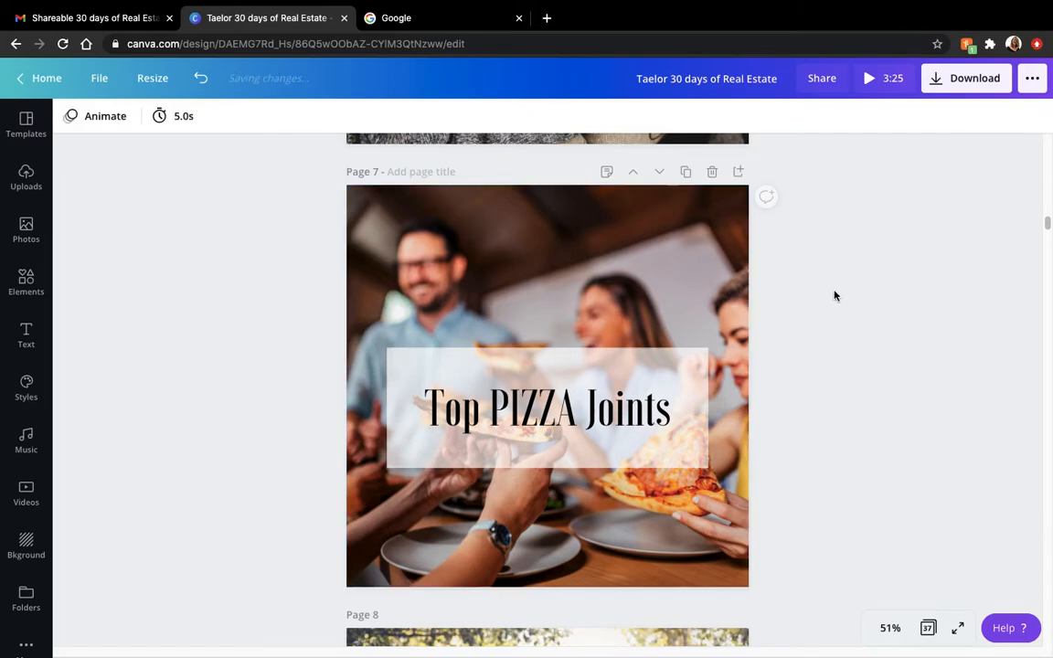
- Delete the "Personal photo or Family photo" text and its white box from page 8
drag(1048, 224, 1049, 238)
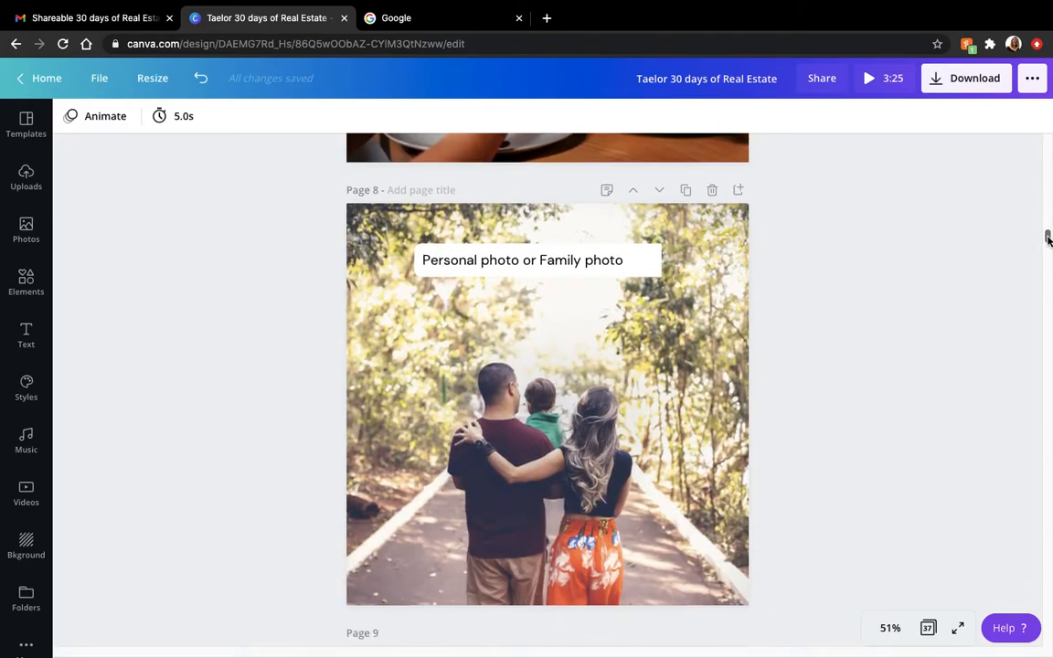
click(603, 437)
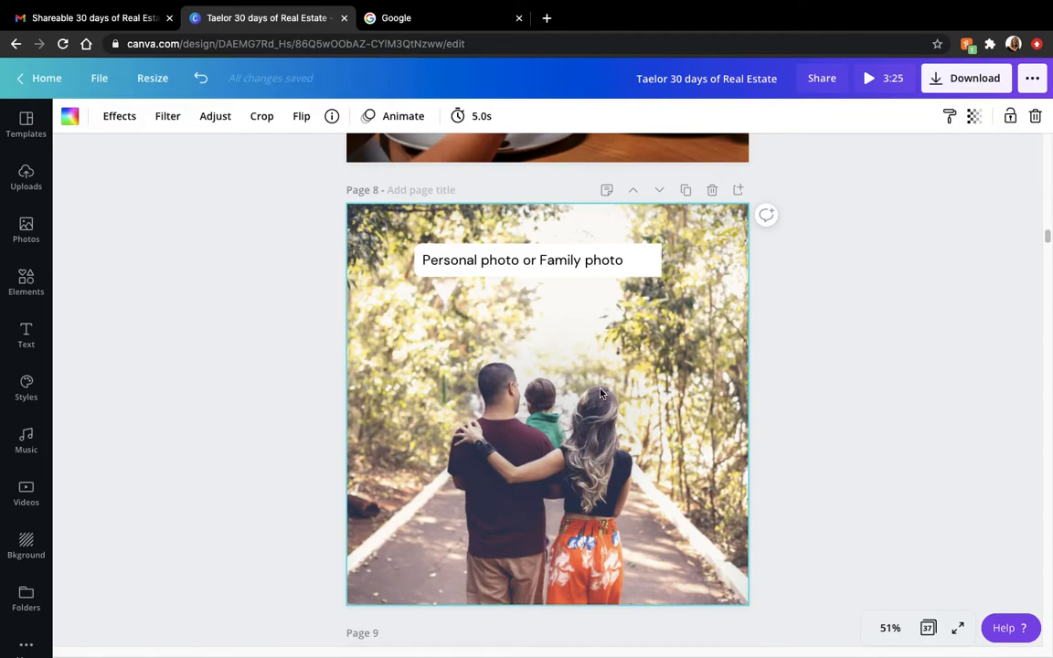
click(627, 270)
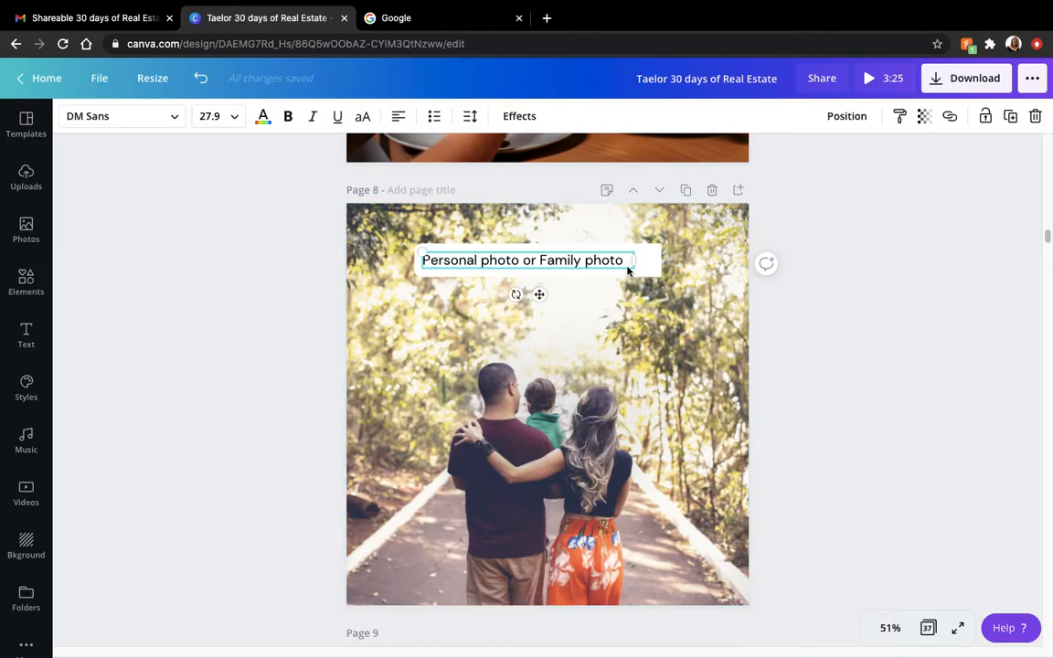
key(Delete)
click(627, 271)
key(Delete)
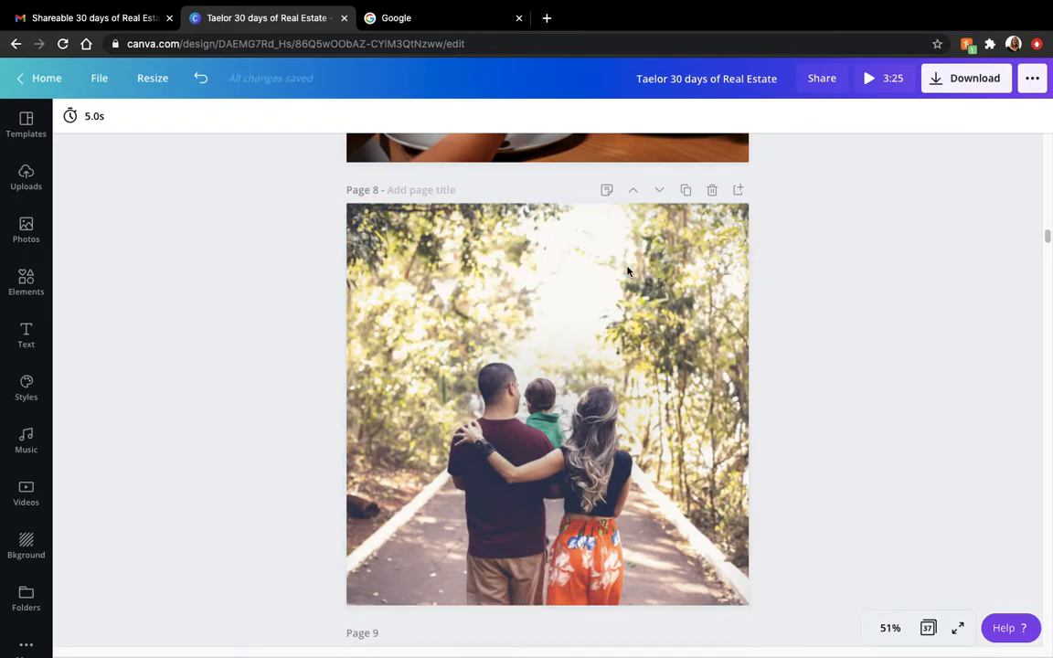
- Replace page 8's background with the uploaded portrait in the plaid blazer, shifting it down so the whole head fits in the frame
click(26, 179)
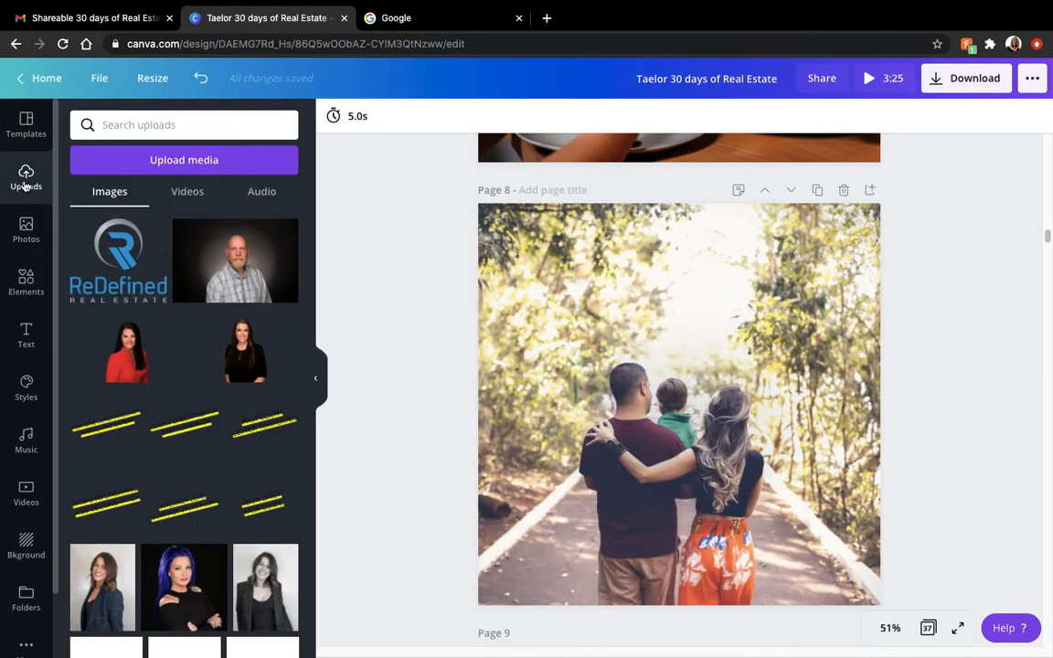
drag(308, 295, 307, 430)
drag(100, 301, 506, 348)
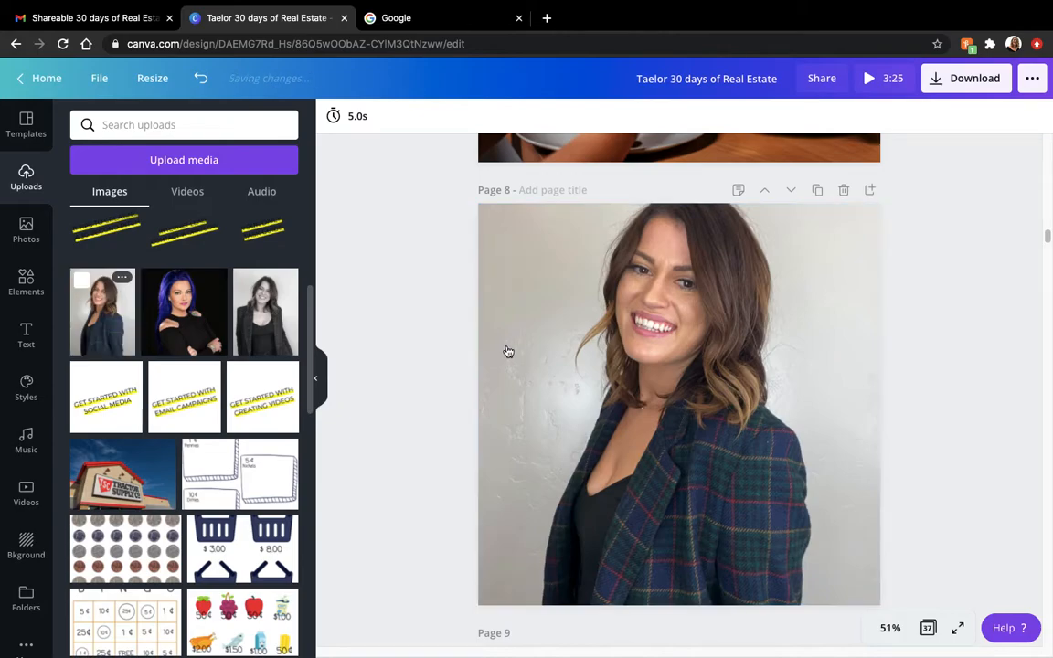
double_click(740, 393)
drag(740, 405, 740, 460)
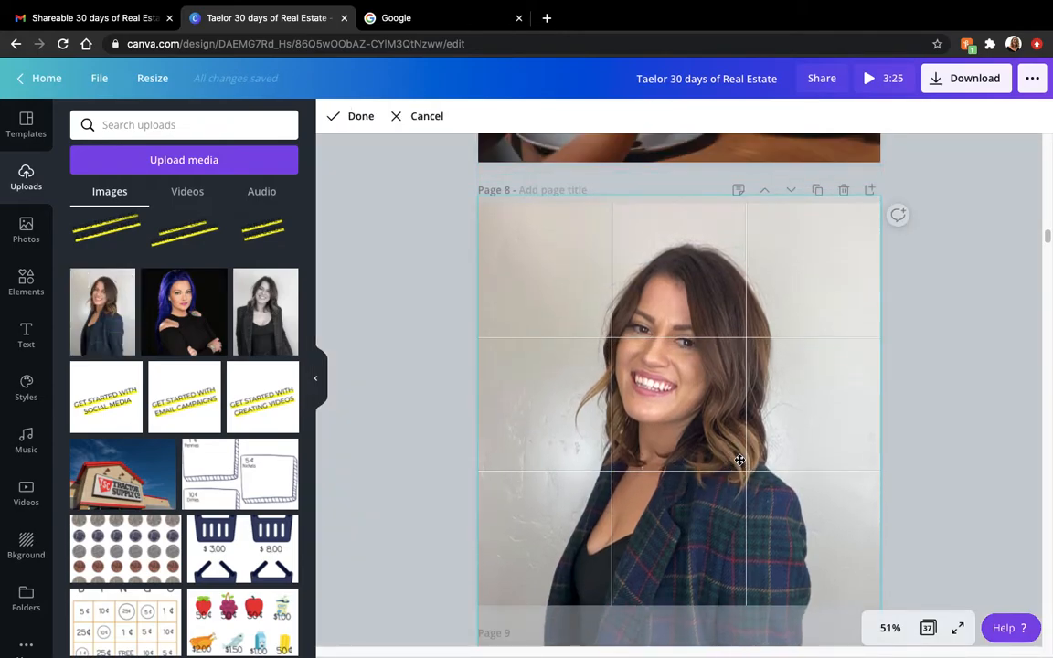
click(966, 373)
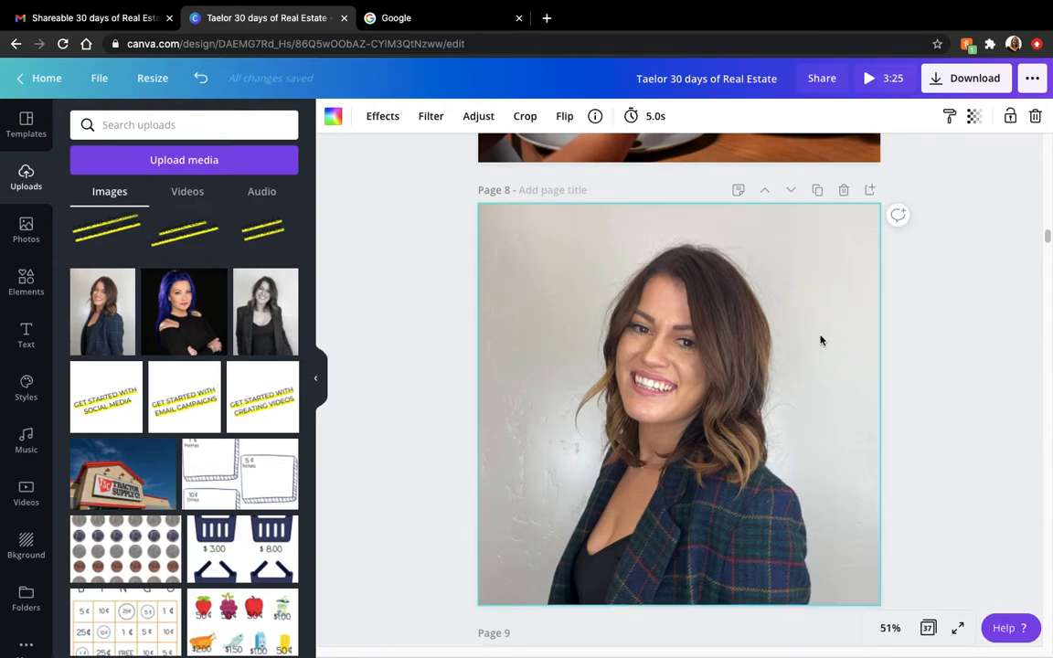
- Try to rescale the portrait within page 8's background crop
double_click(823, 325)
drag(884, 200, 853, 247)
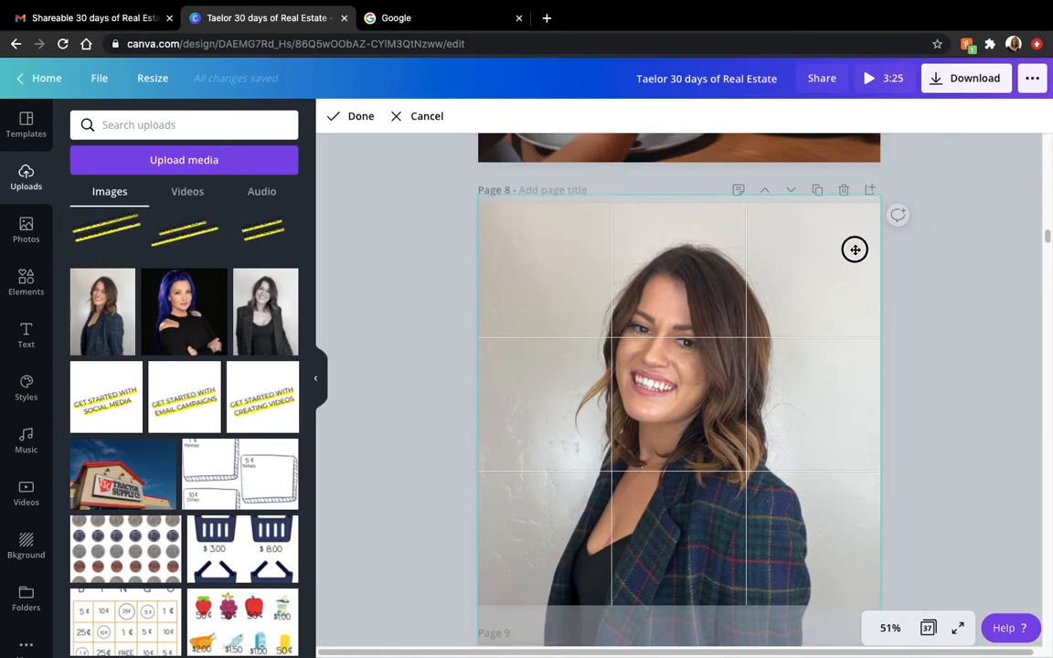
click(939, 327)
click(777, 333)
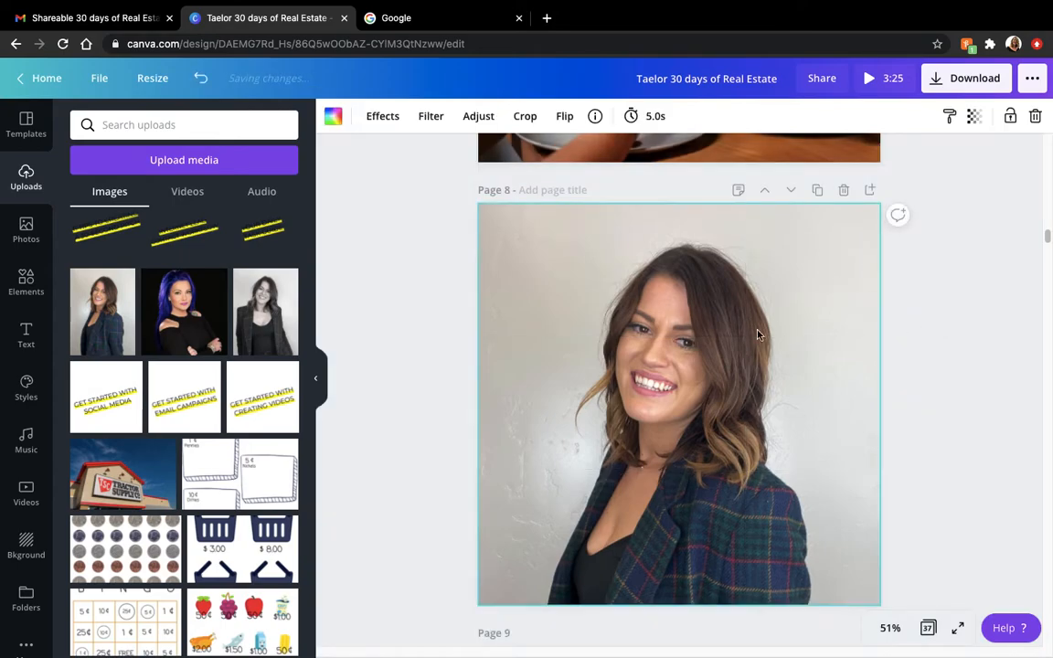
double_click(590, 290)
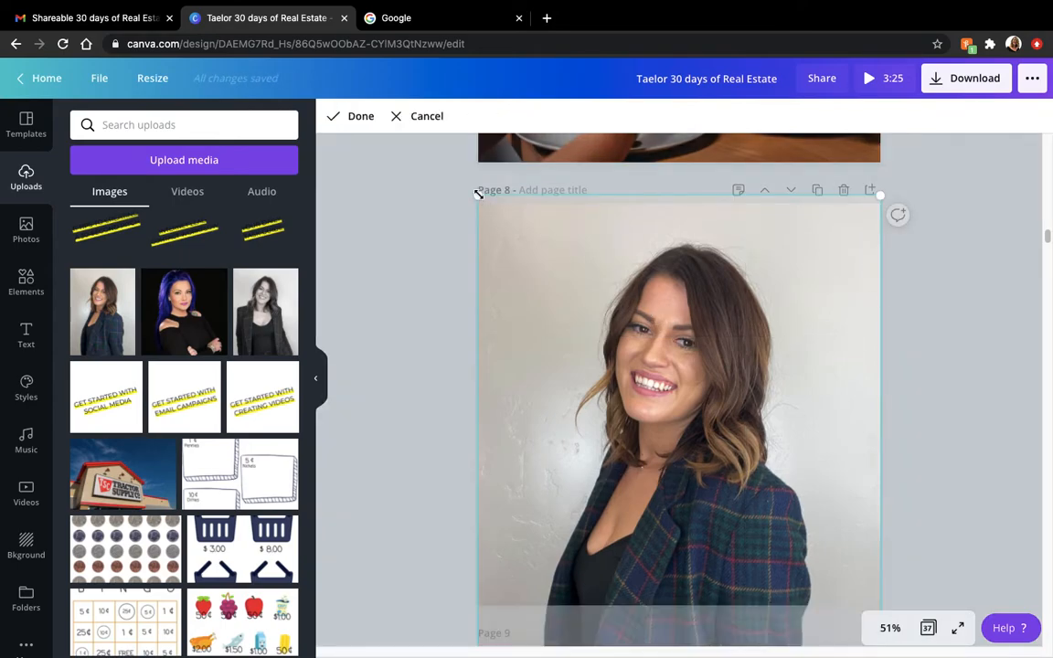
click(361, 116)
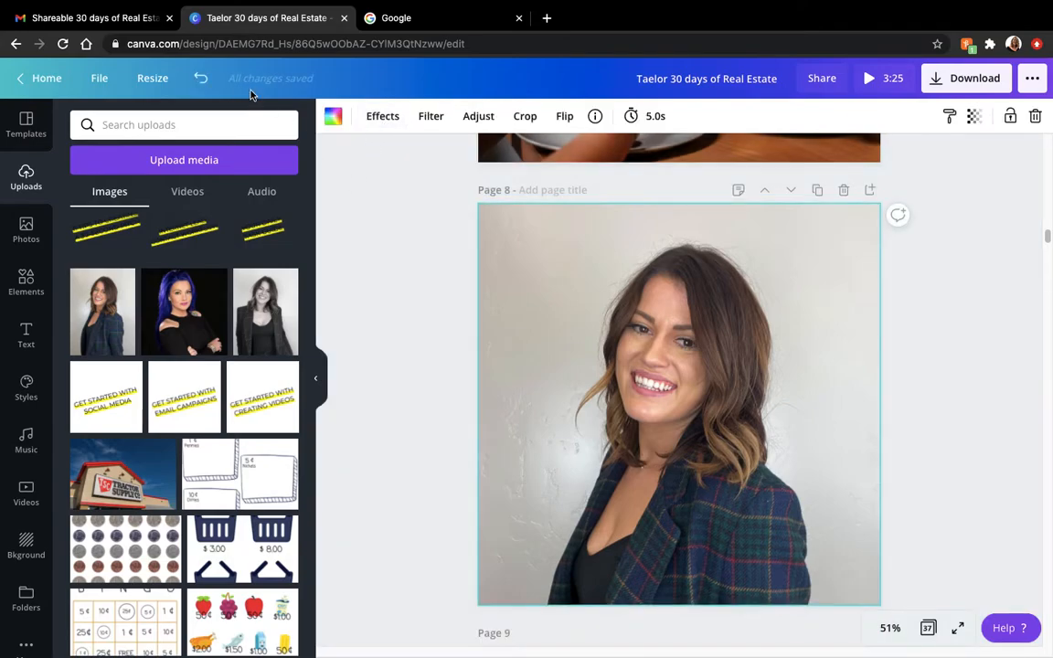
- Undo the page 8 edits back to the original family photo with its "Personal photo or Family photo" label
click(201, 82)
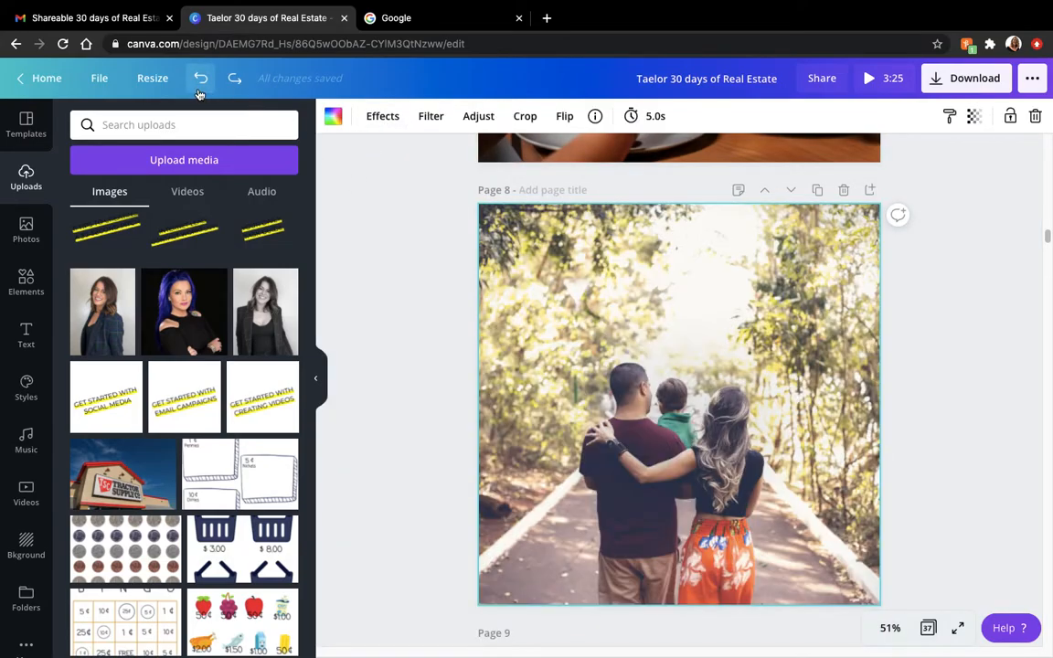
click(200, 80)
click(920, 324)
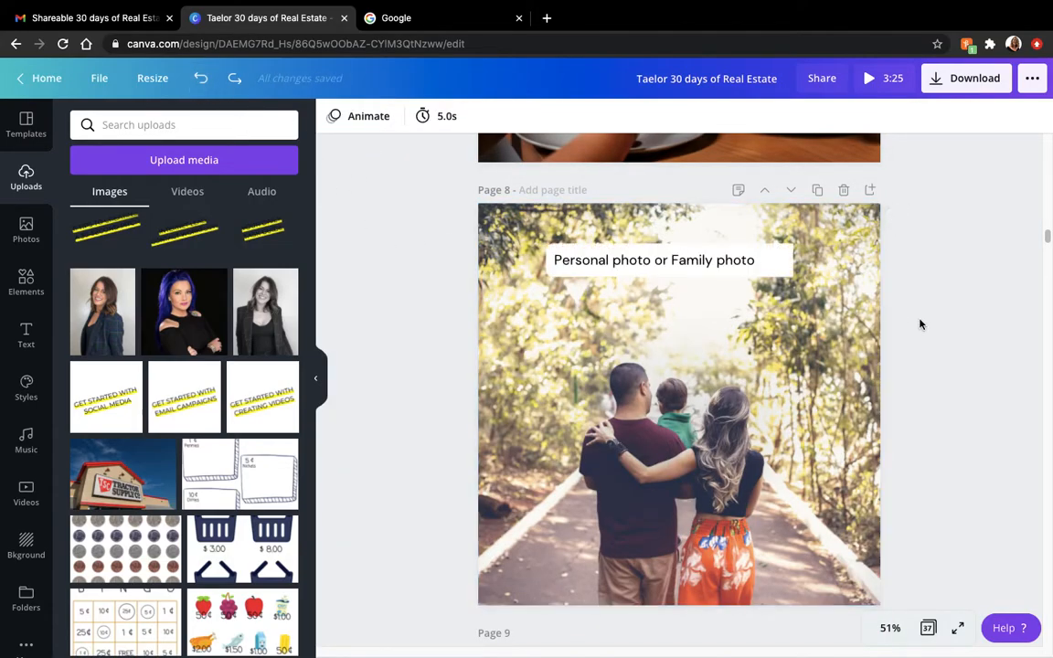
- Read through page 9's "Listing of the Week!" notes, from the 11/9 caption options to the where-to-post section
drag(1042, 233, 1048, 250)
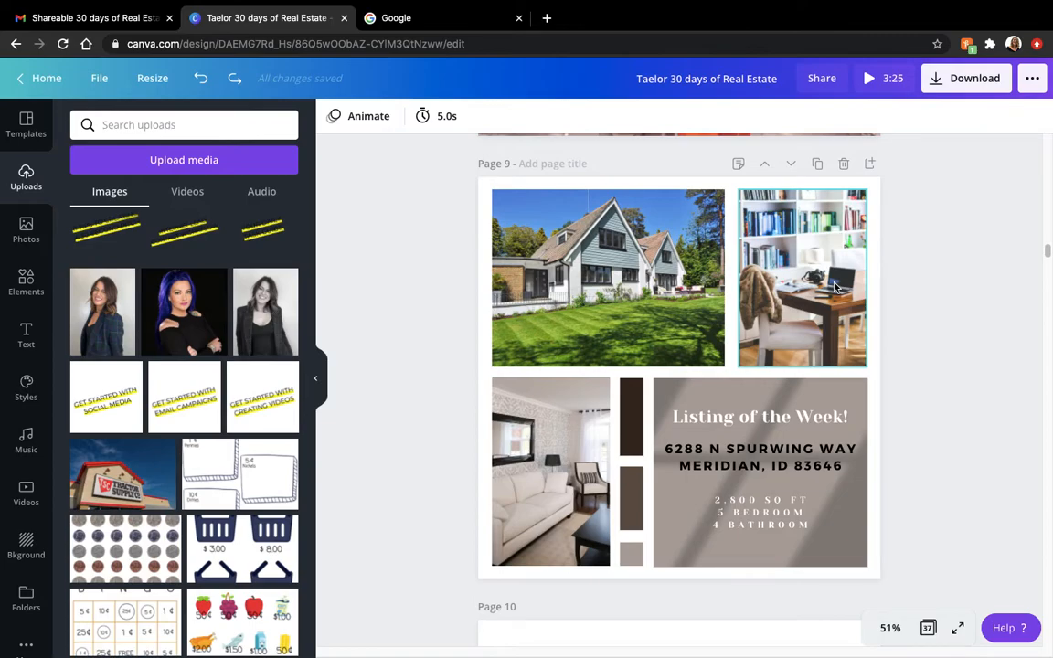
click(739, 166)
click(741, 168)
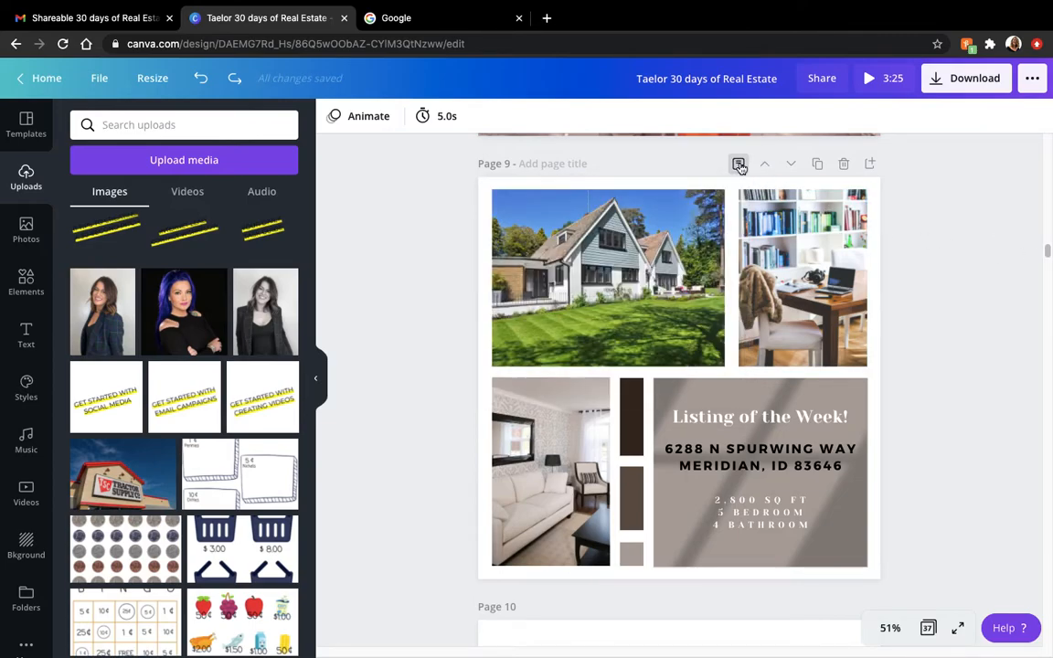
click(739, 166)
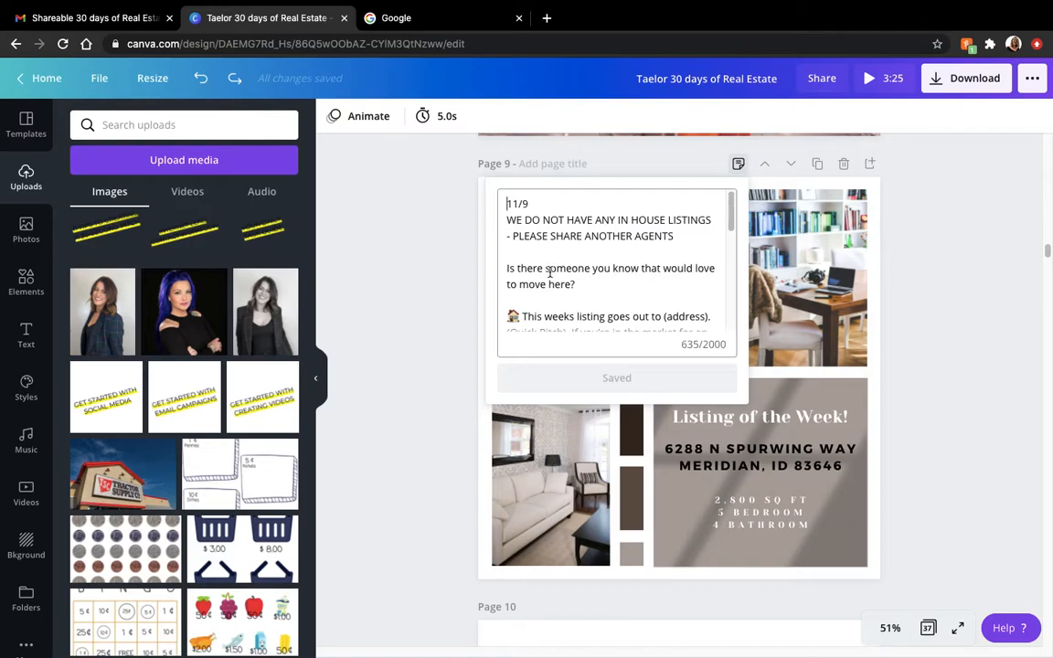
click(729, 220)
drag(728, 220, 728, 235)
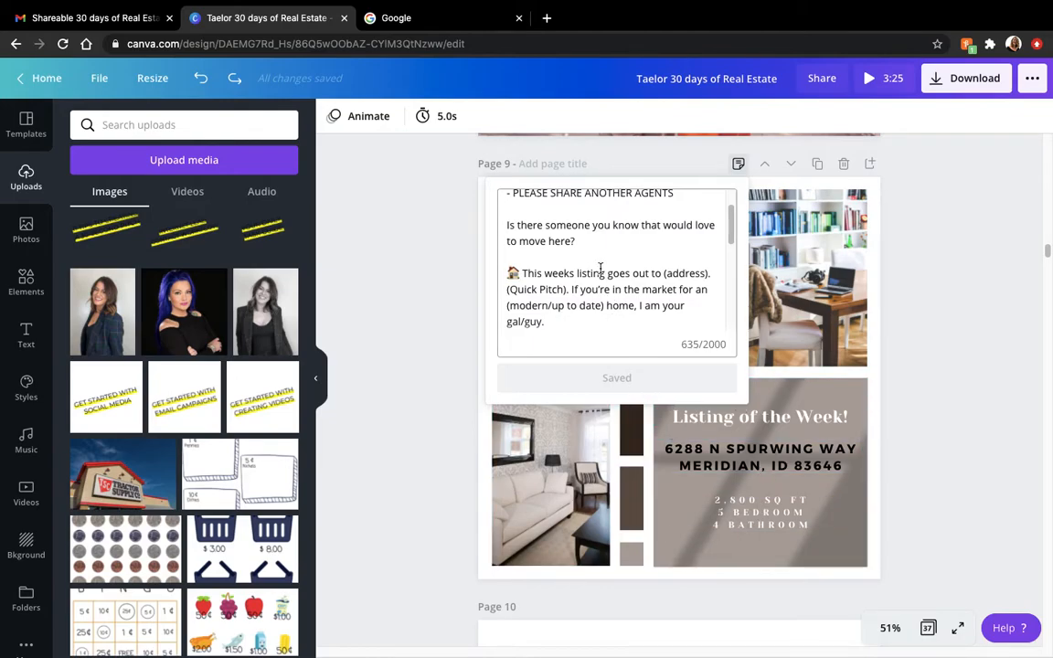
click(531, 224)
drag(730, 235, 730, 247)
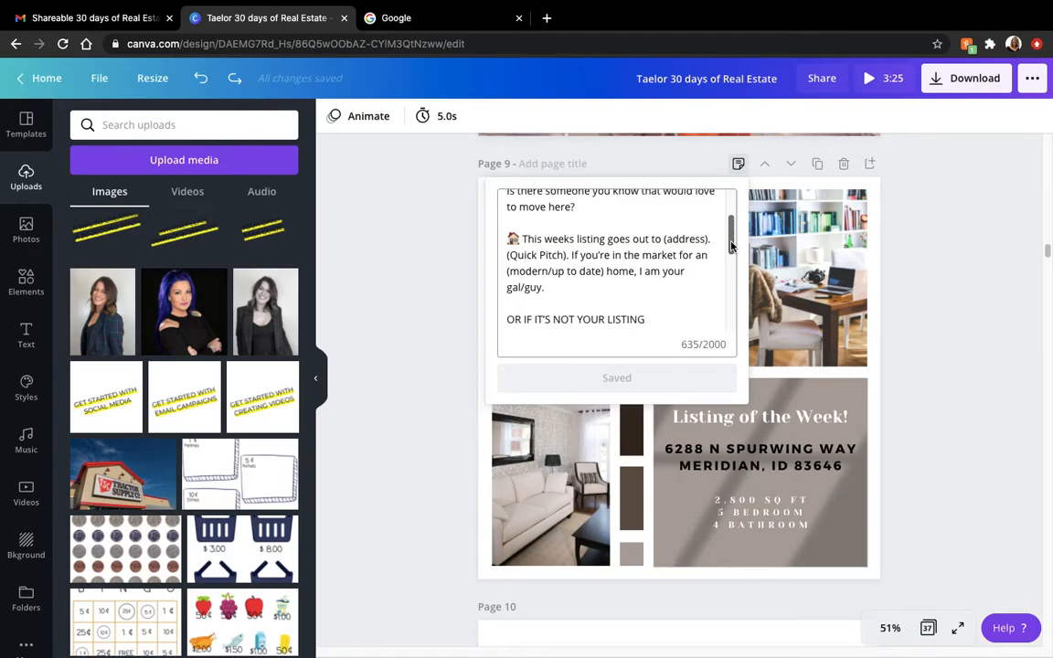
drag(731, 245, 731, 286)
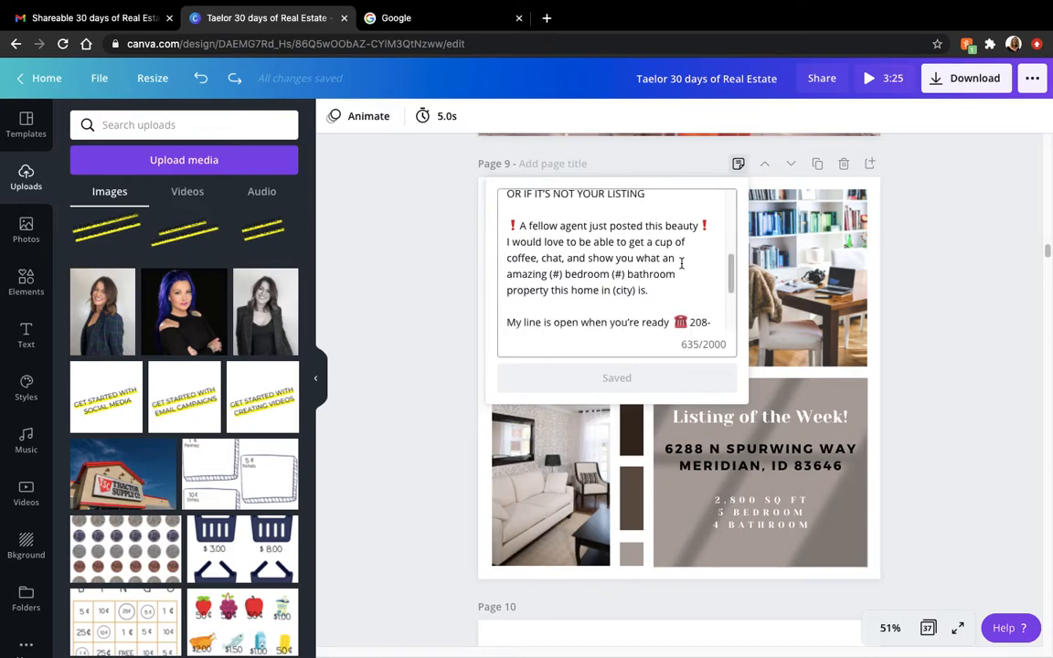
drag(731, 264, 731, 308)
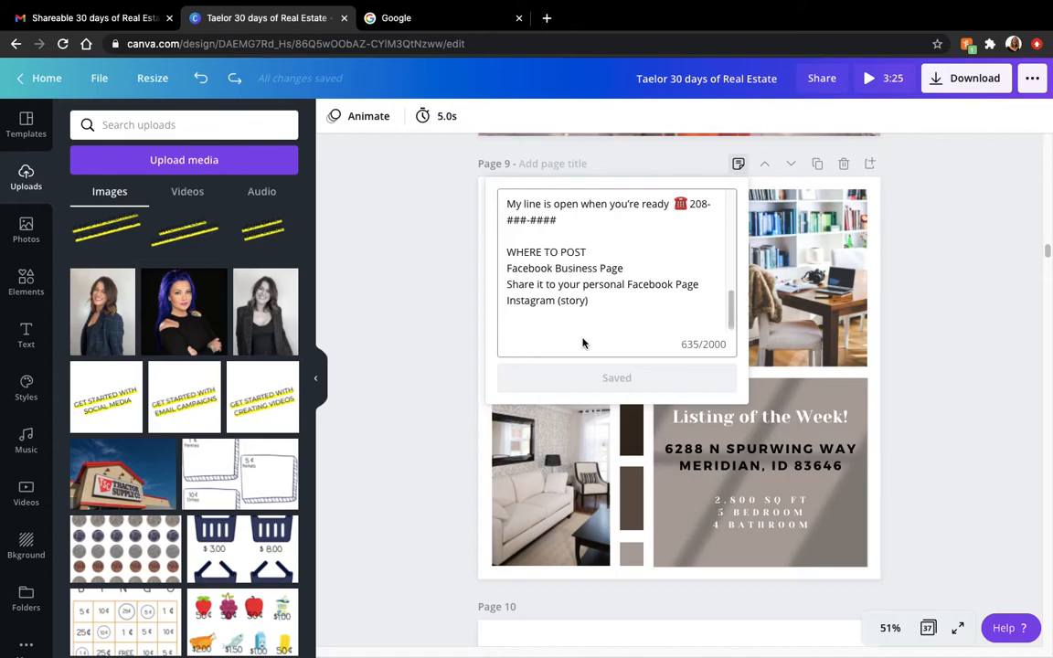
click(908, 380)
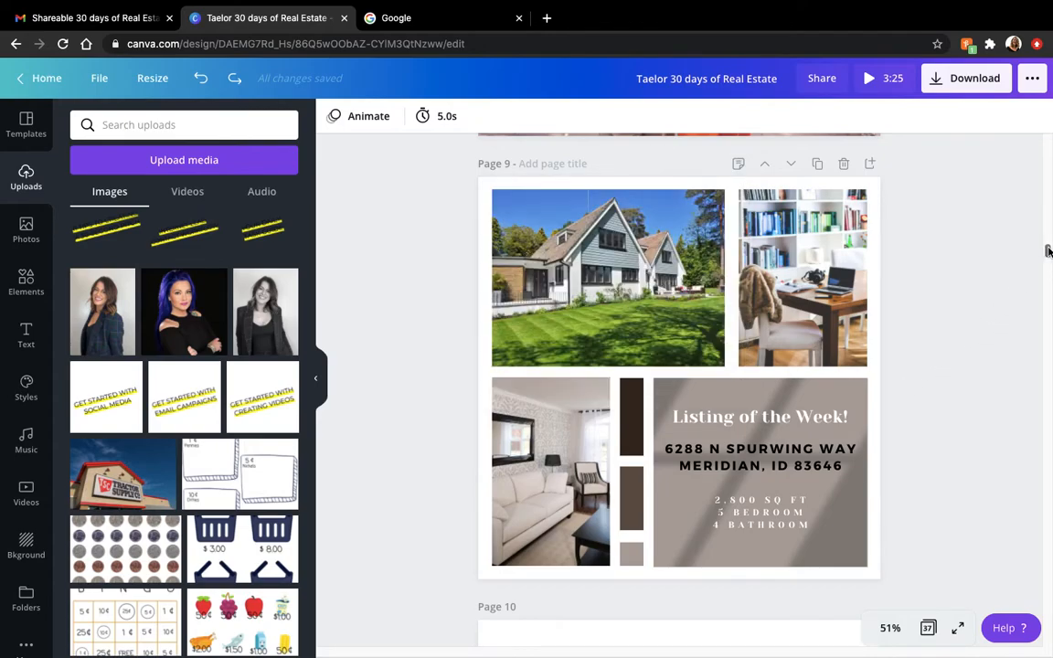
- Review the "Welcome Wednesday" post template on page 10 with the uploads panel hidden
mouse_move(1047, 248)
mouse_down()
mouse_move(1047, 272)
mouse_move(1047, 264)
mouse_up()
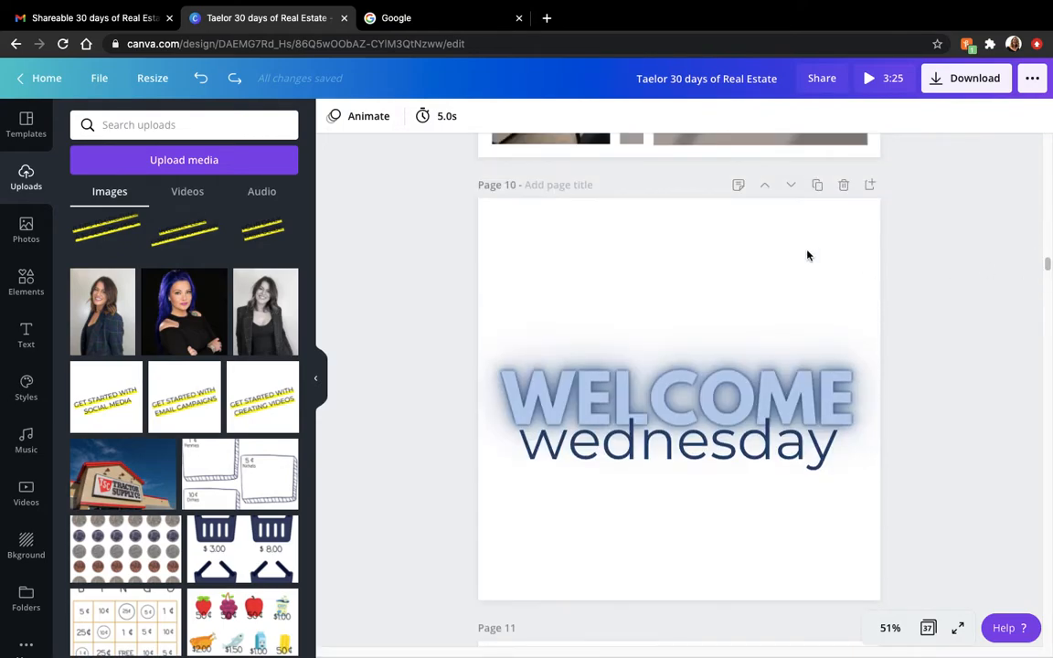
click(723, 324)
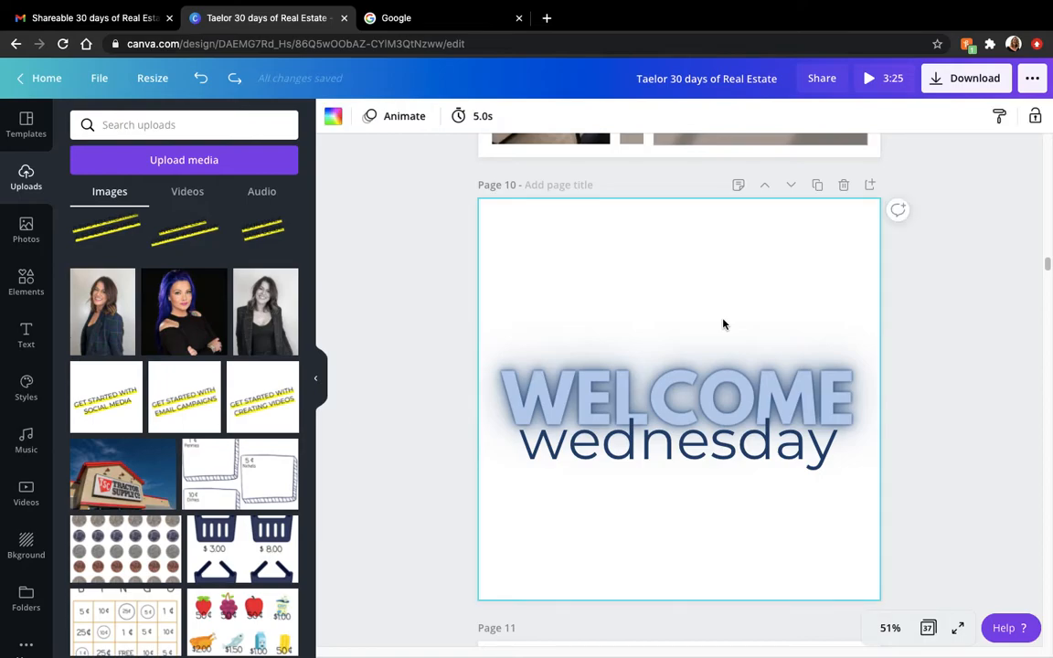
click(319, 380)
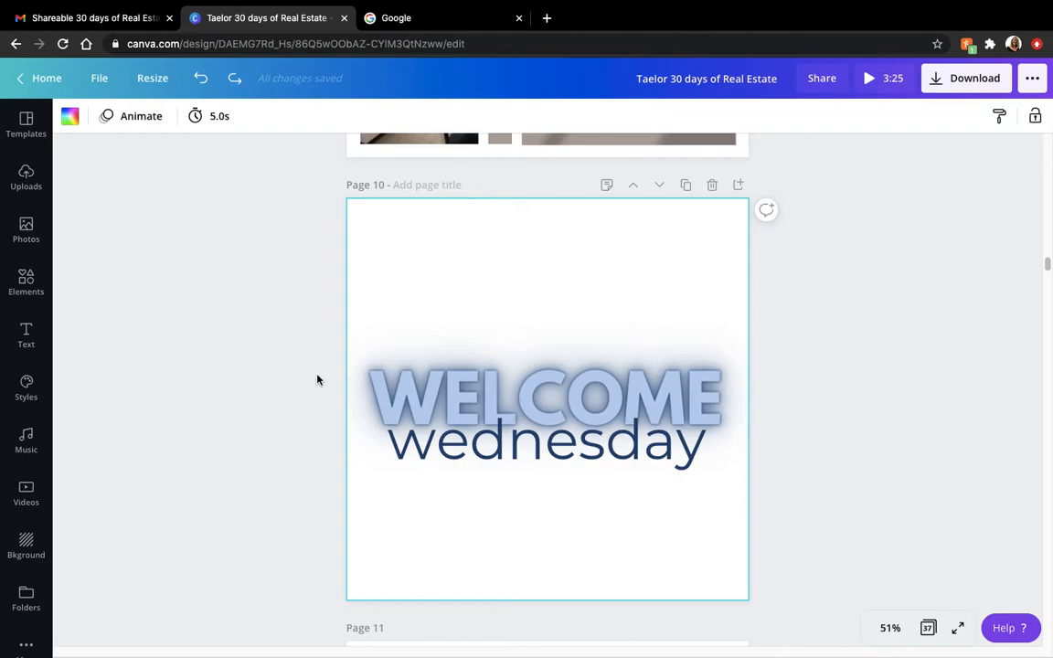
click(827, 301)
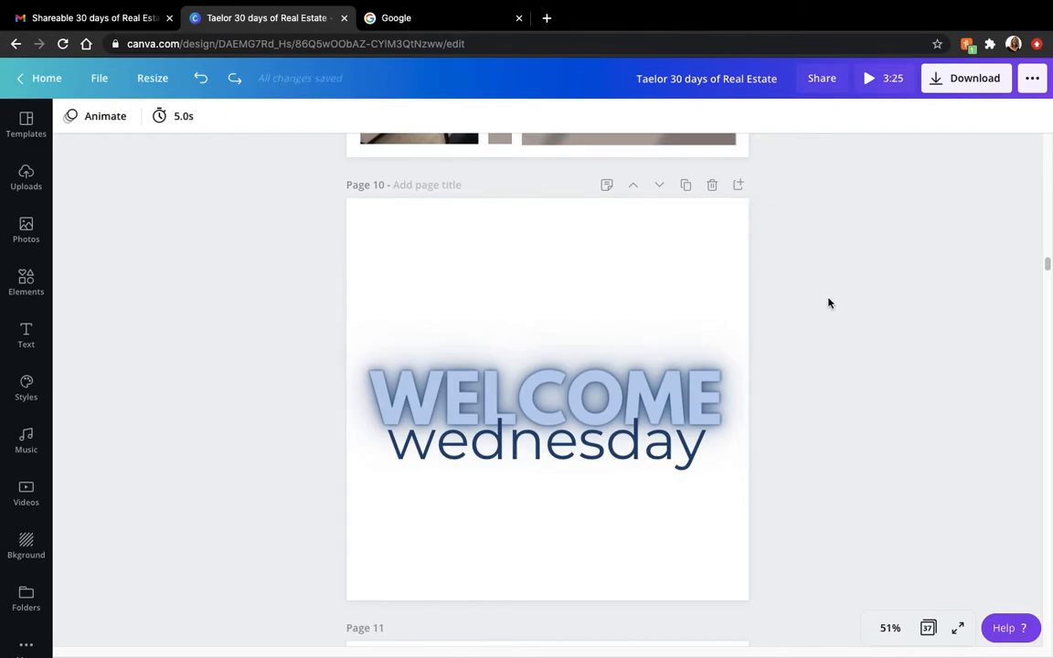
click(706, 260)
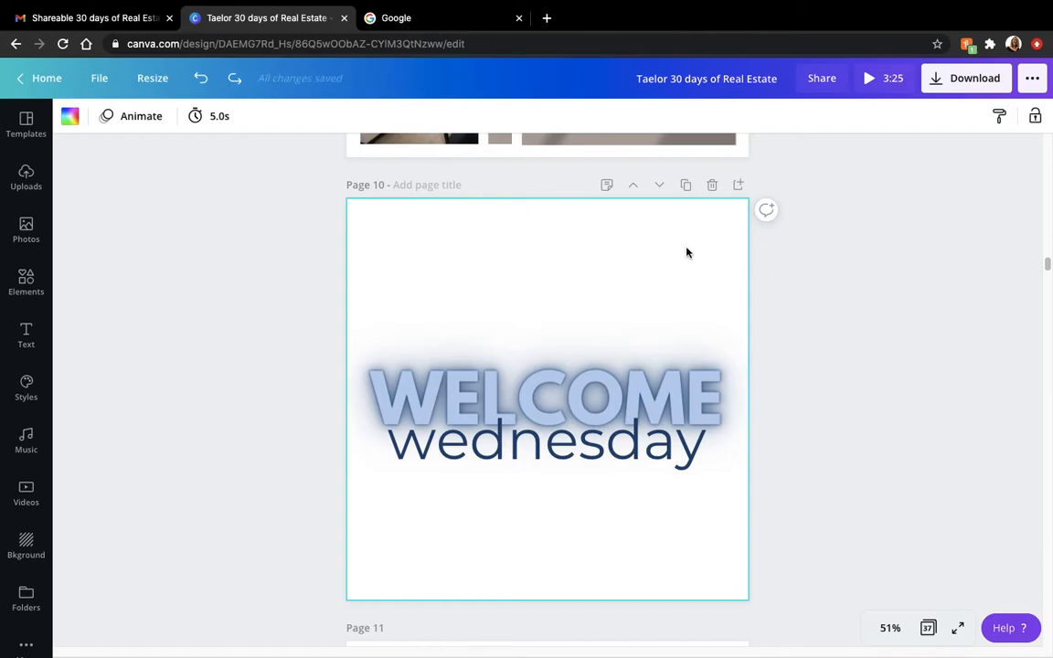
click(767, 298)
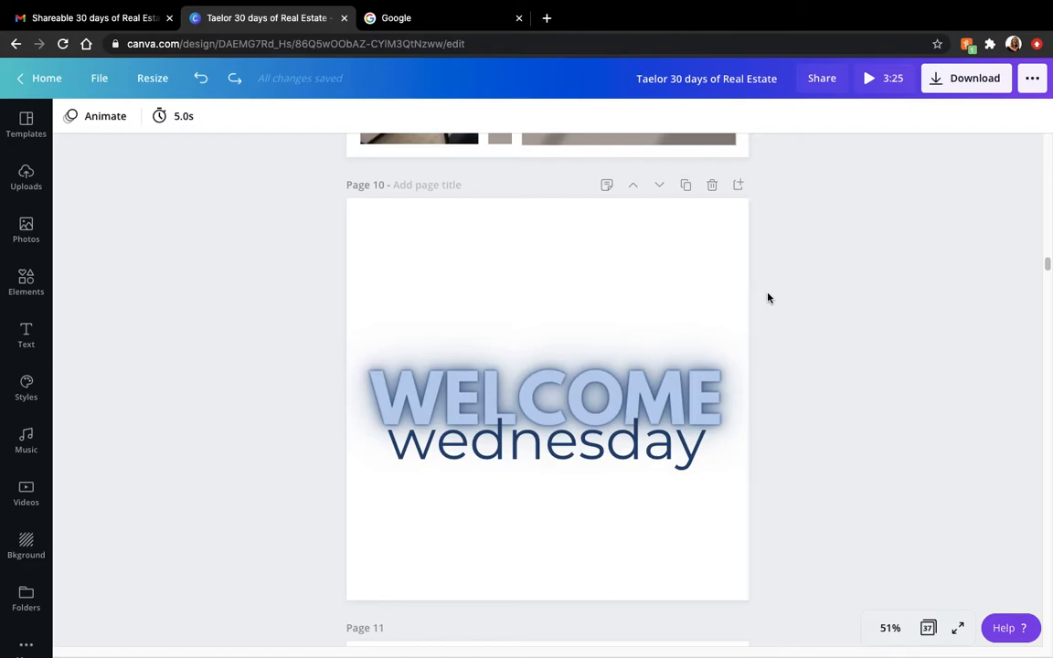
- Examine page 11's congratulations post, checking the testimonial text, client name line, "Purchased a home" line and family photo
scroll(767, 298, down, 3)
scroll(768, 298, down, 4)
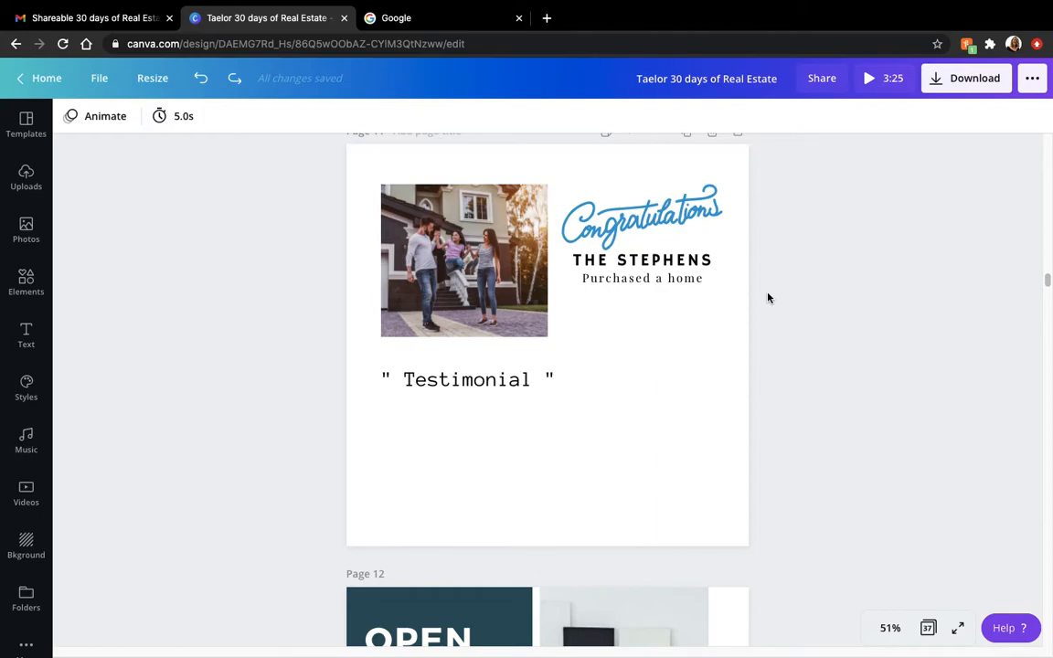
click(584, 182)
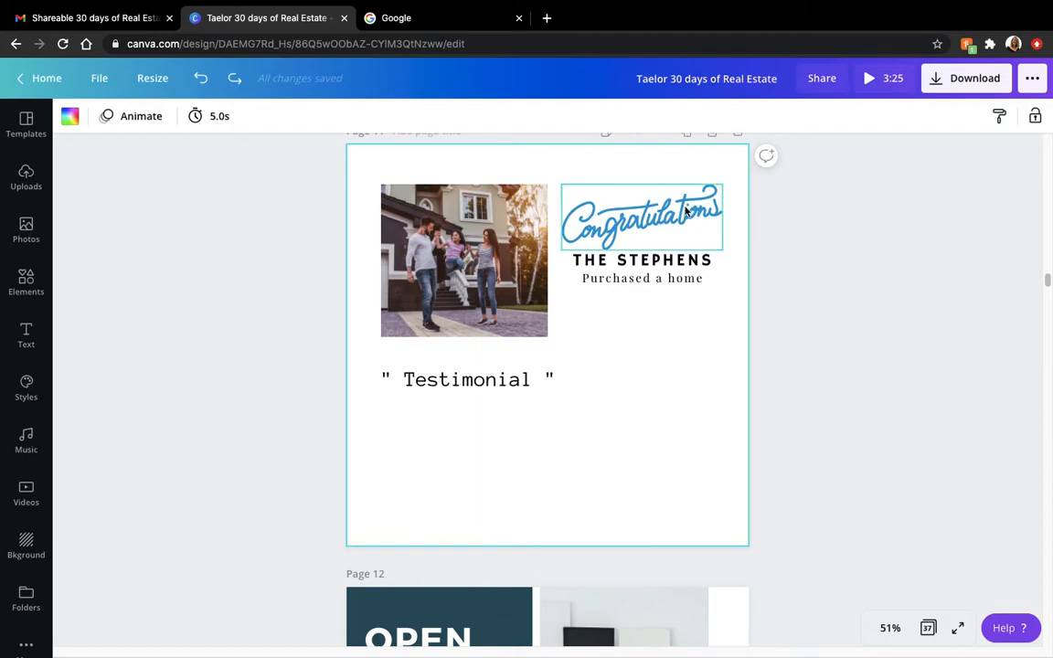
click(796, 305)
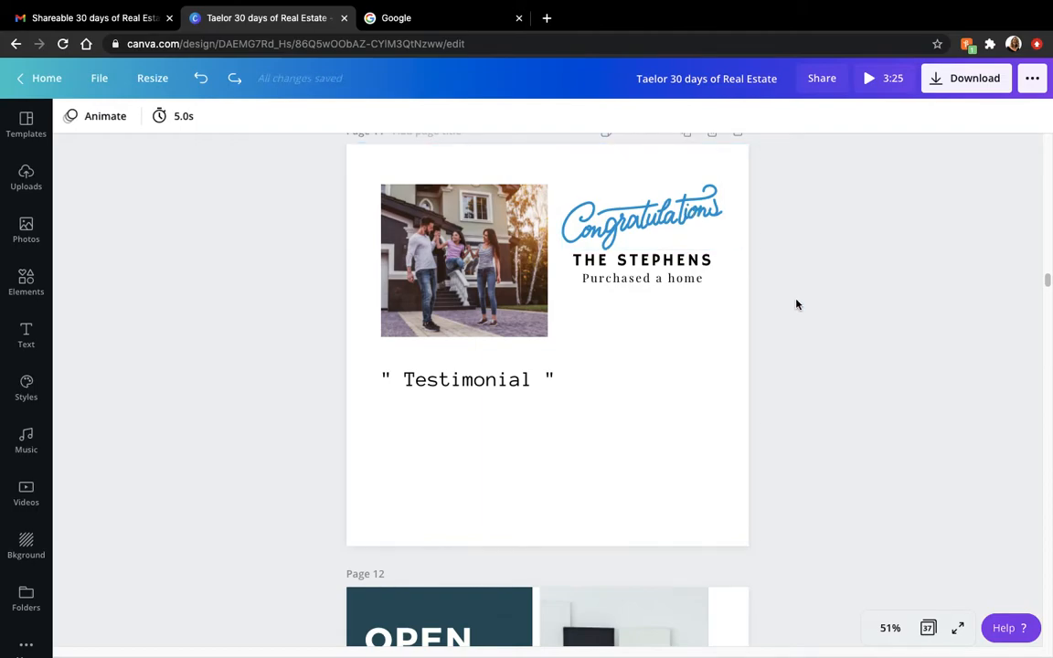
click(512, 381)
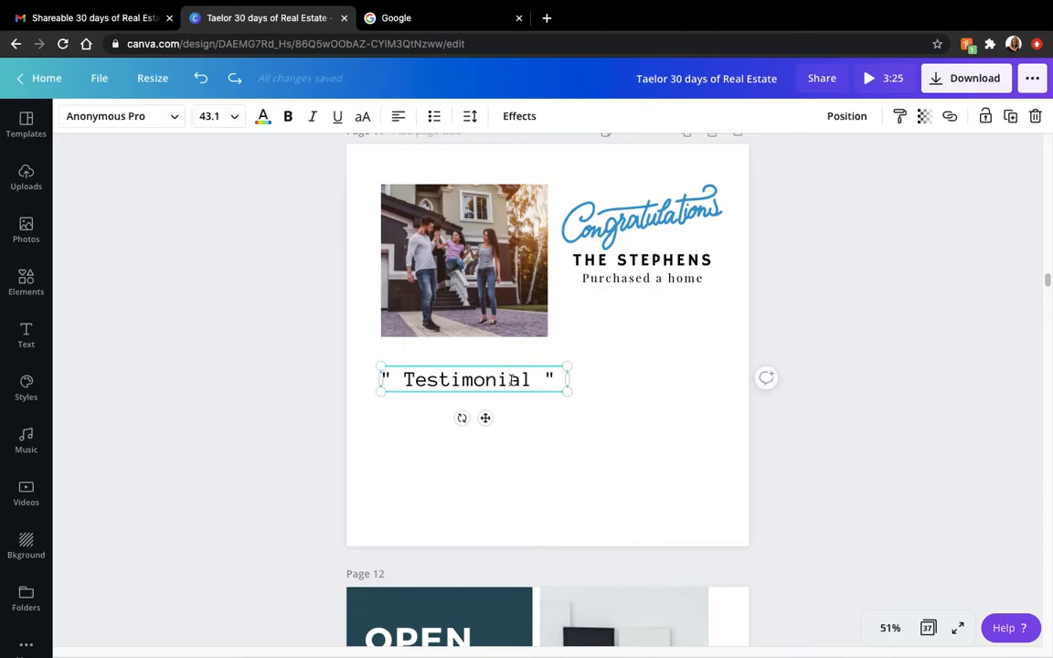
double_click(513, 381)
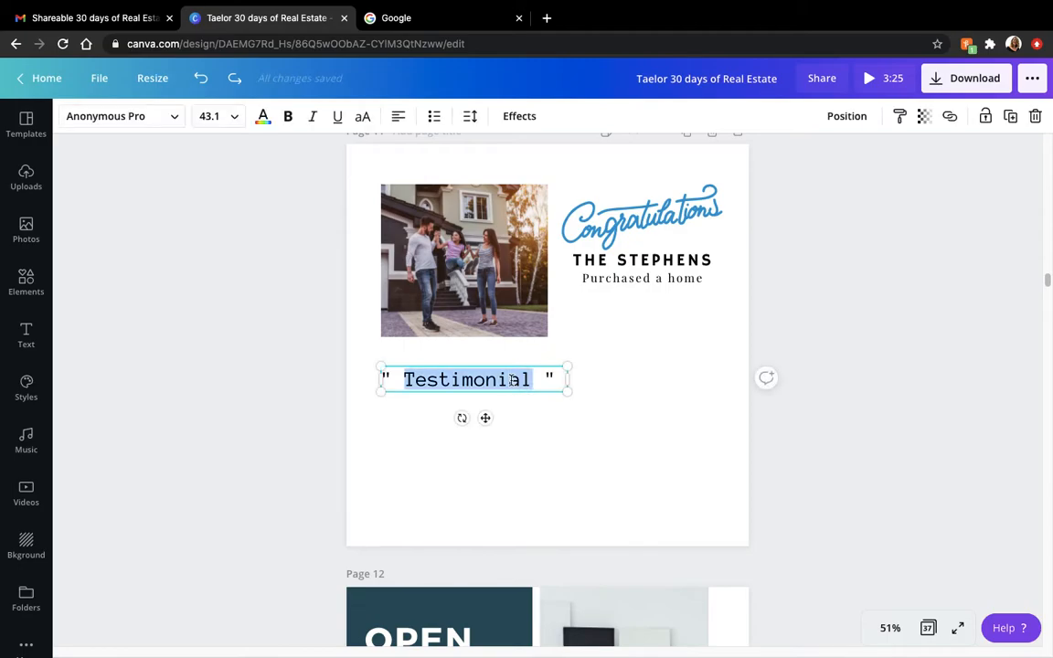
click(640, 261)
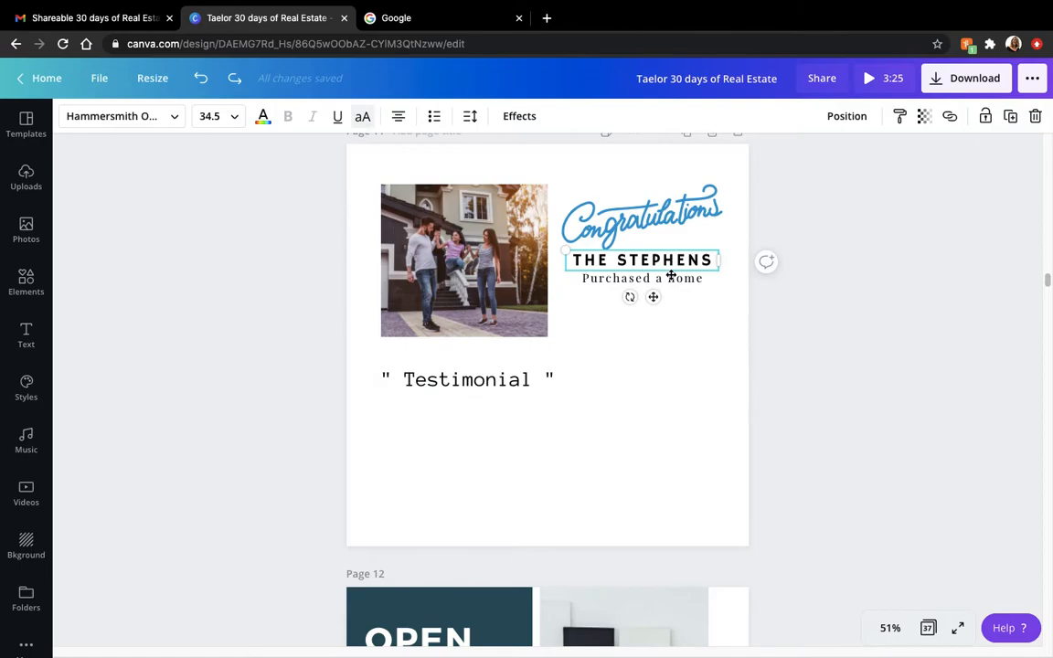
click(670, 279)
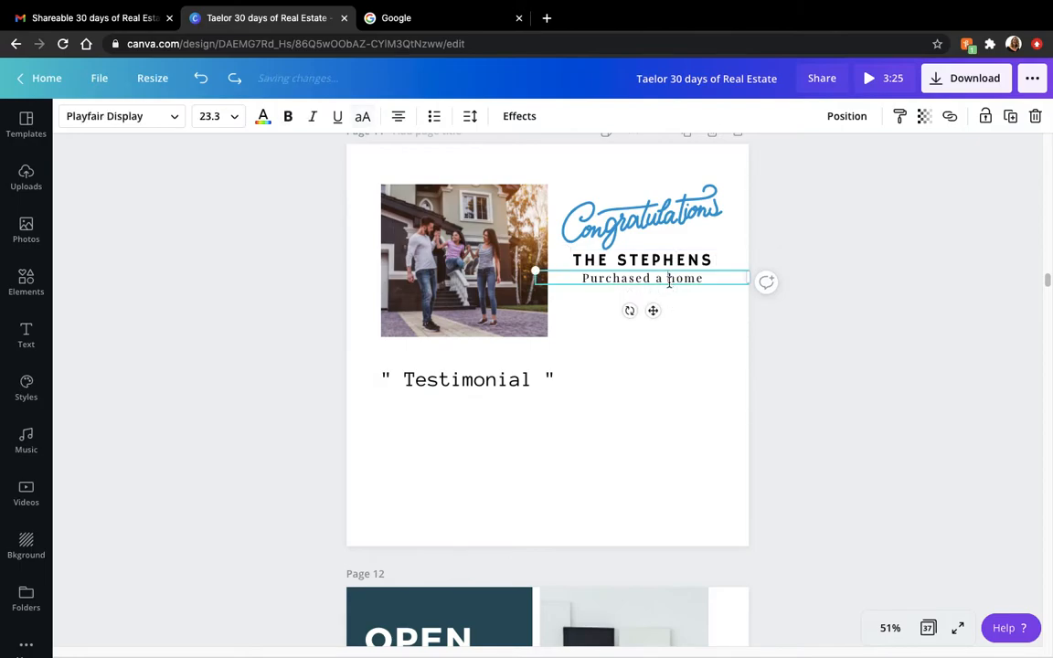
click(444, 259)
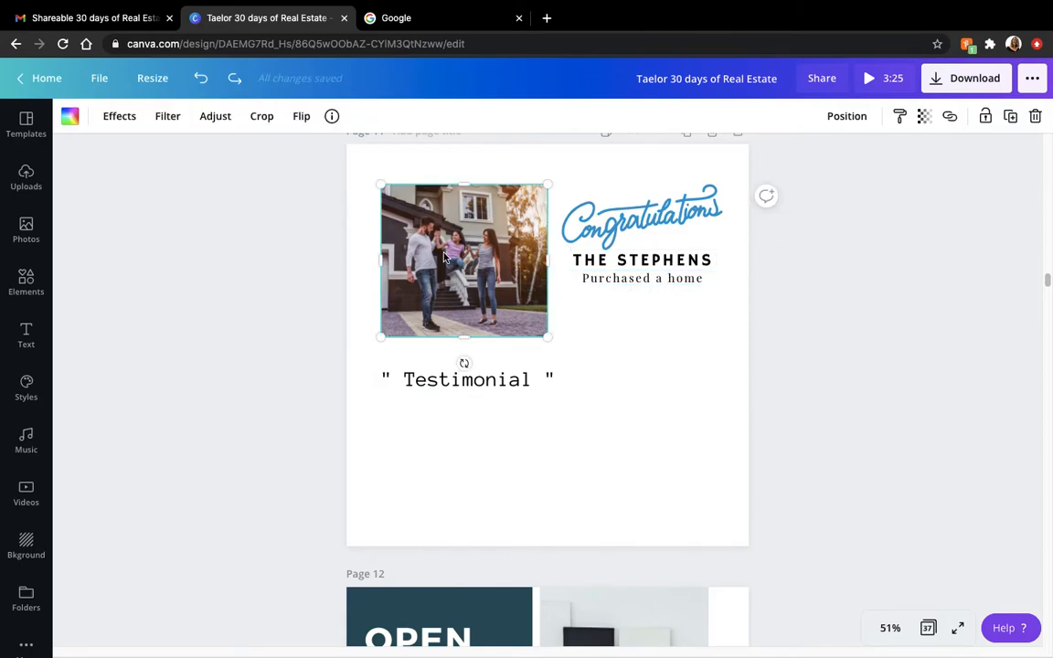
- Review the "Open House" post on page 12, including its living-room photo
click(809, 400)
scroll(809, 403, down, 1)
scroll(809, 402, down, 1)
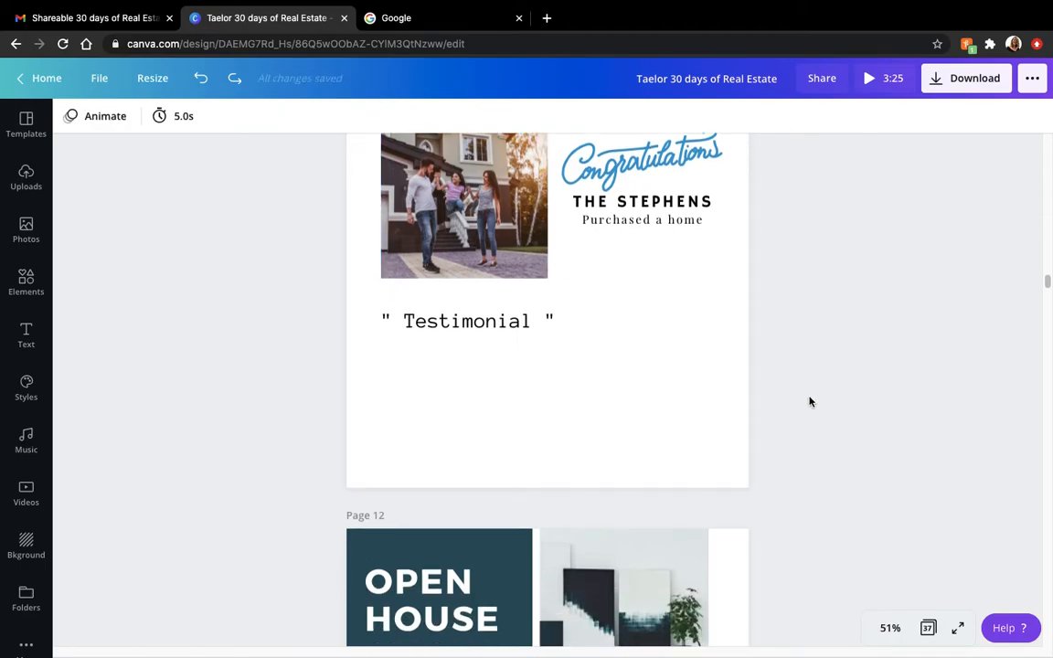
scroll(809, 402, down, 1)
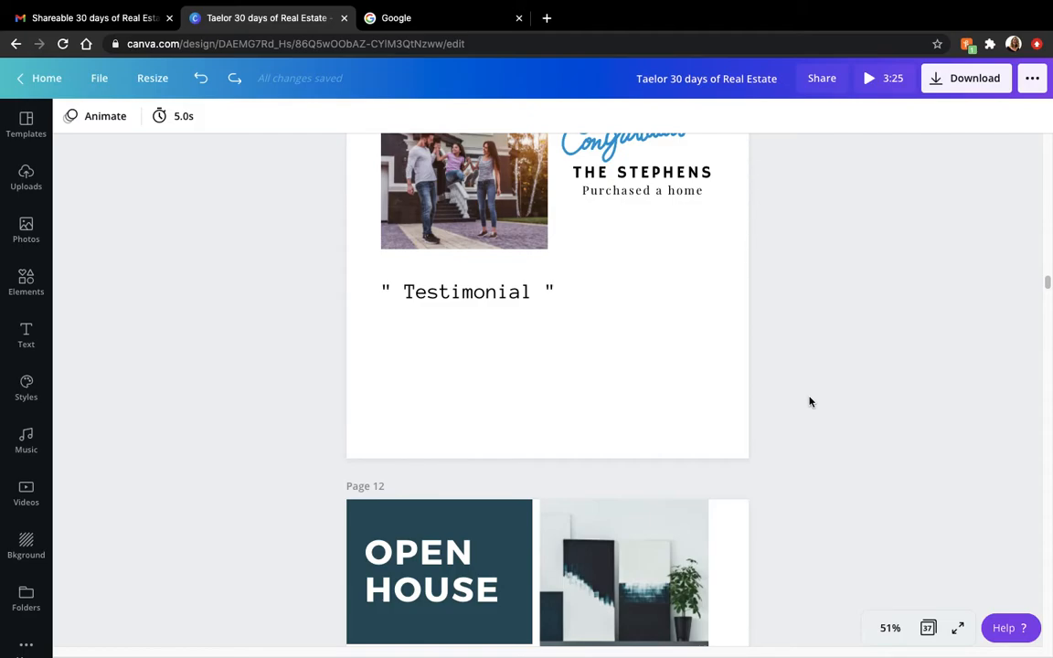
click(724, 366)
scroll(724, 366, down, 5)
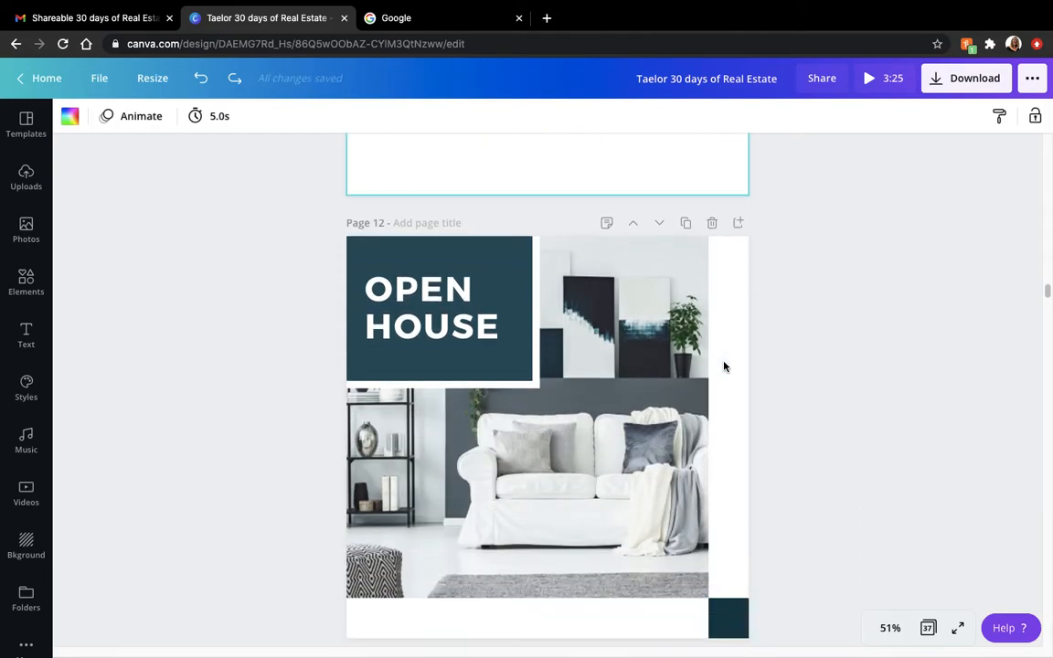
click(595, 199)
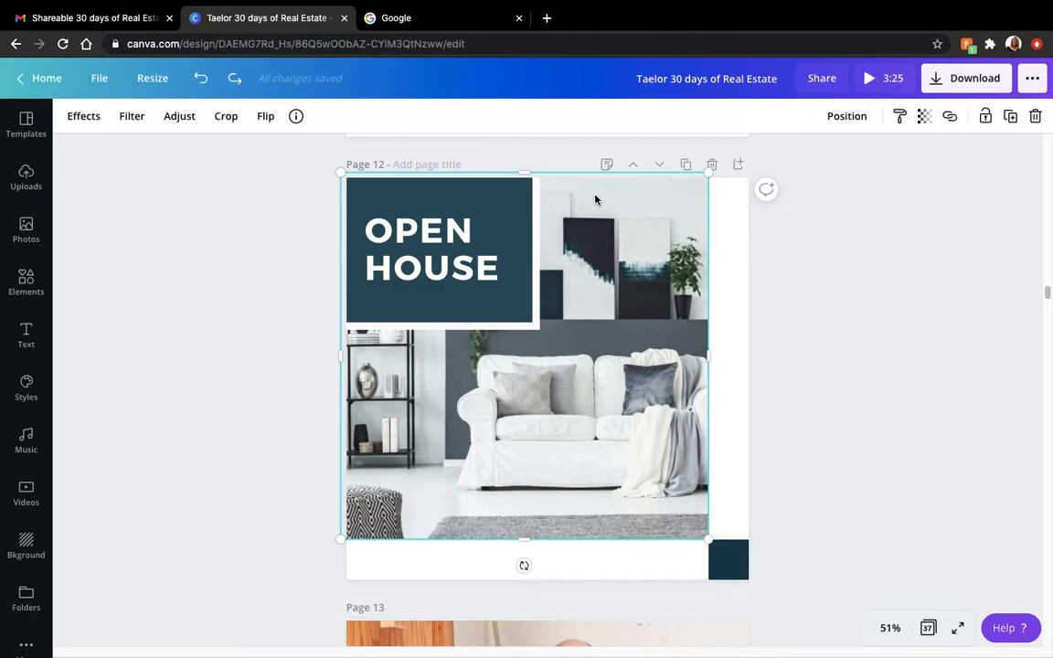
click(837, 325)
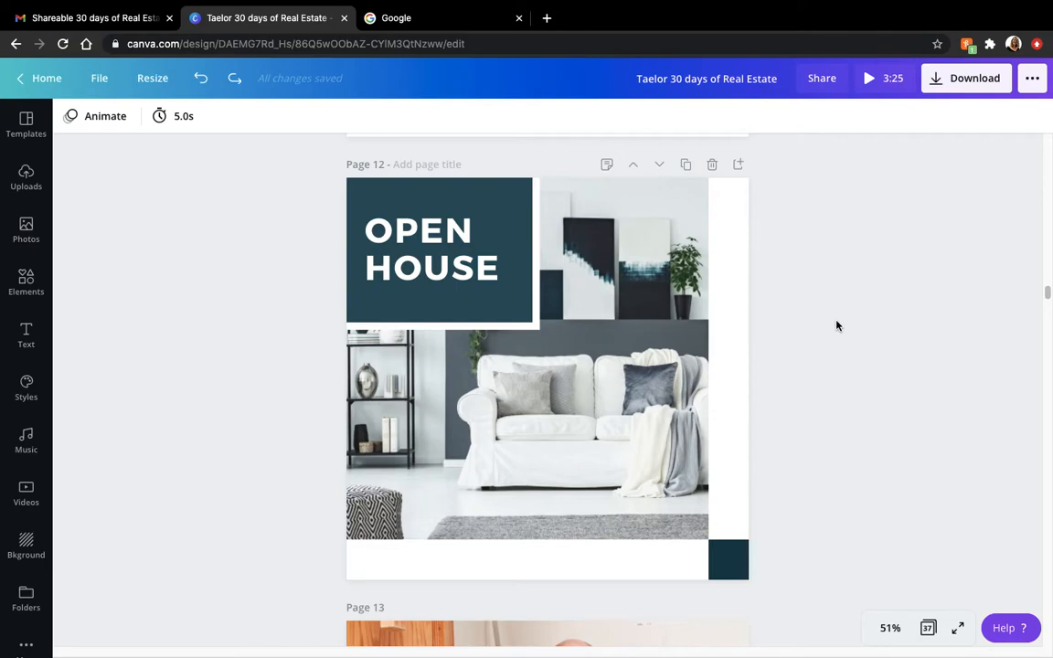
- Read through page 13's 11/13 notes on posting for a niche, from the sample caption to the sharing and tagging instructions
scroll(836, 326, down, 3)
scroll(837, 325, down, 6)
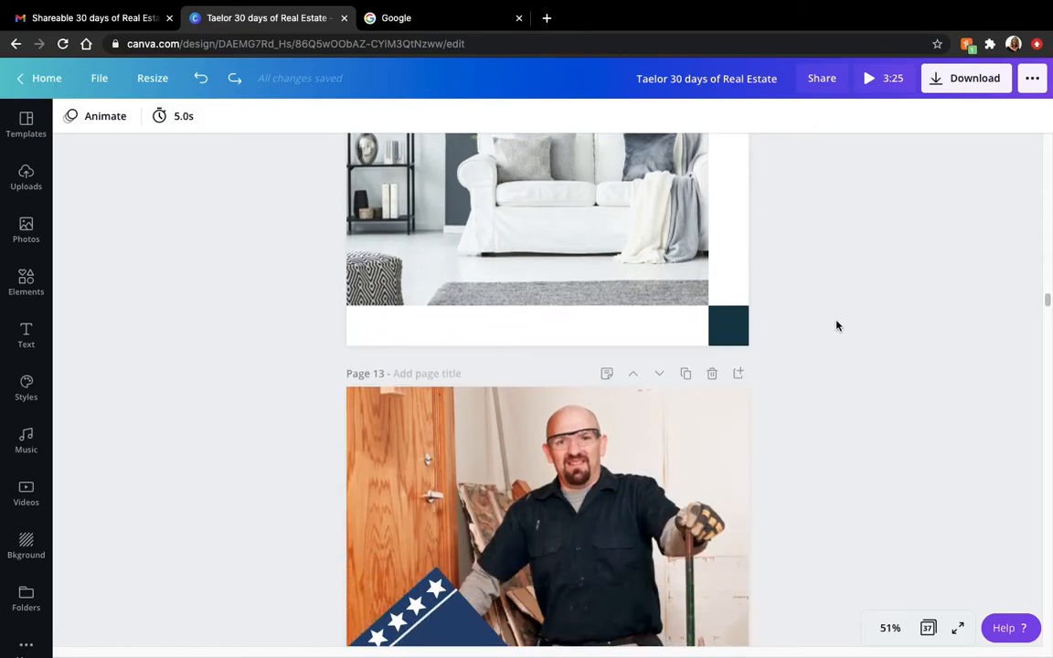
click(373, 292)
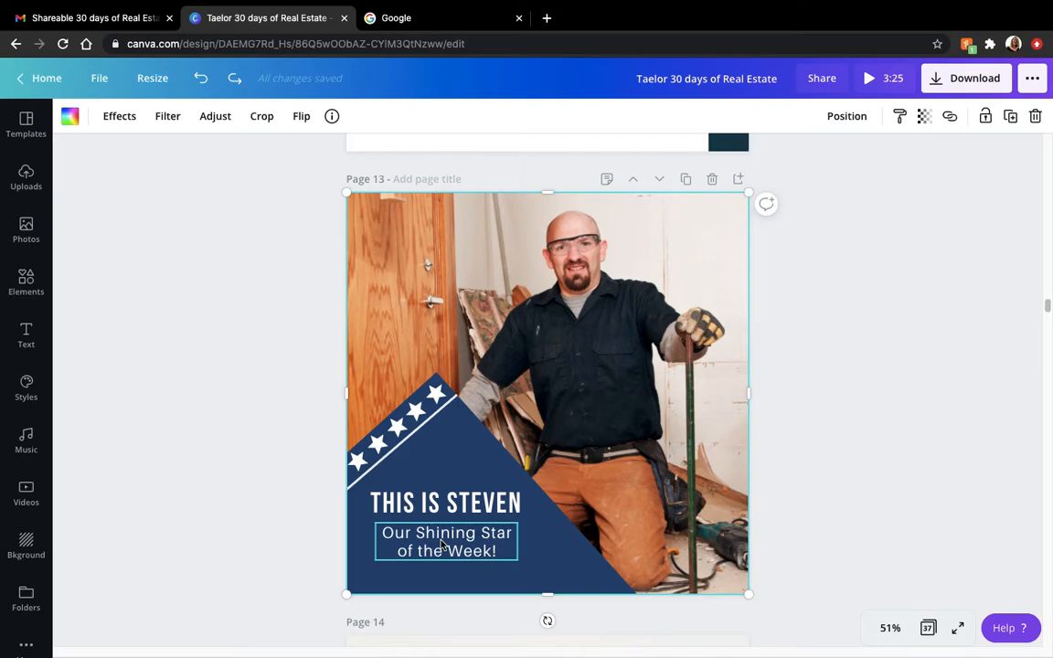
click(605, 180)
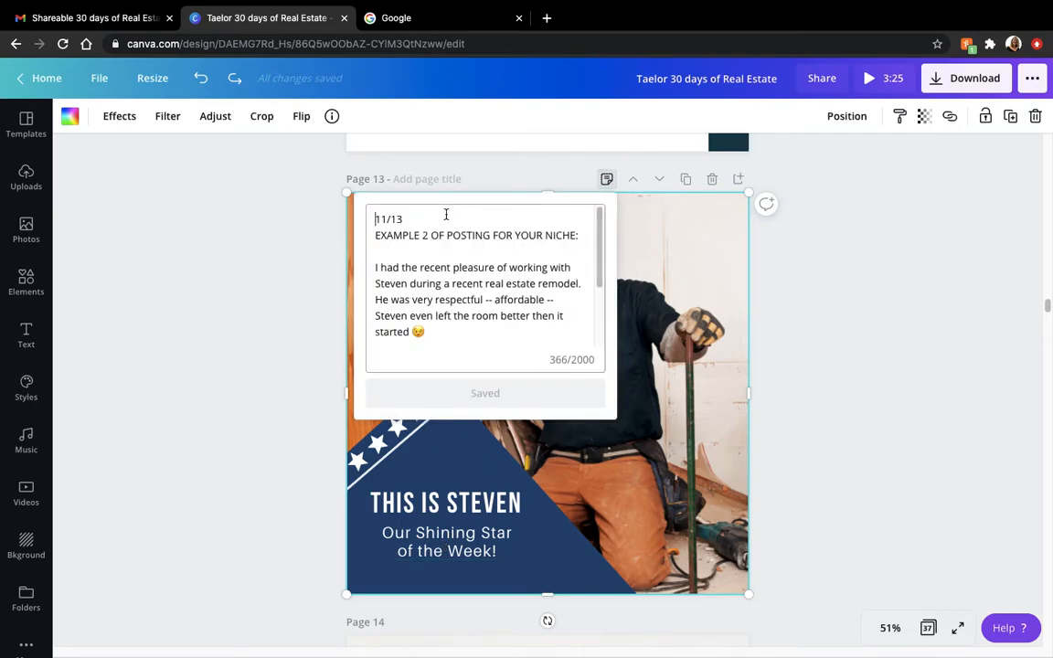
drag(598, 238, 599, 275)
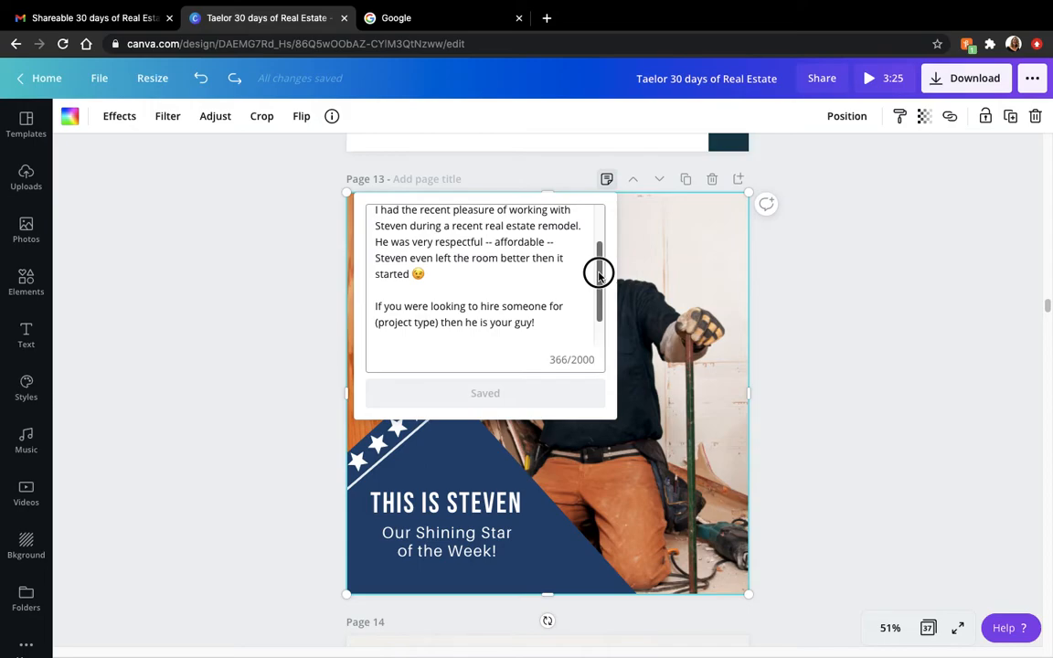
drag(599, 275, 598, 309)
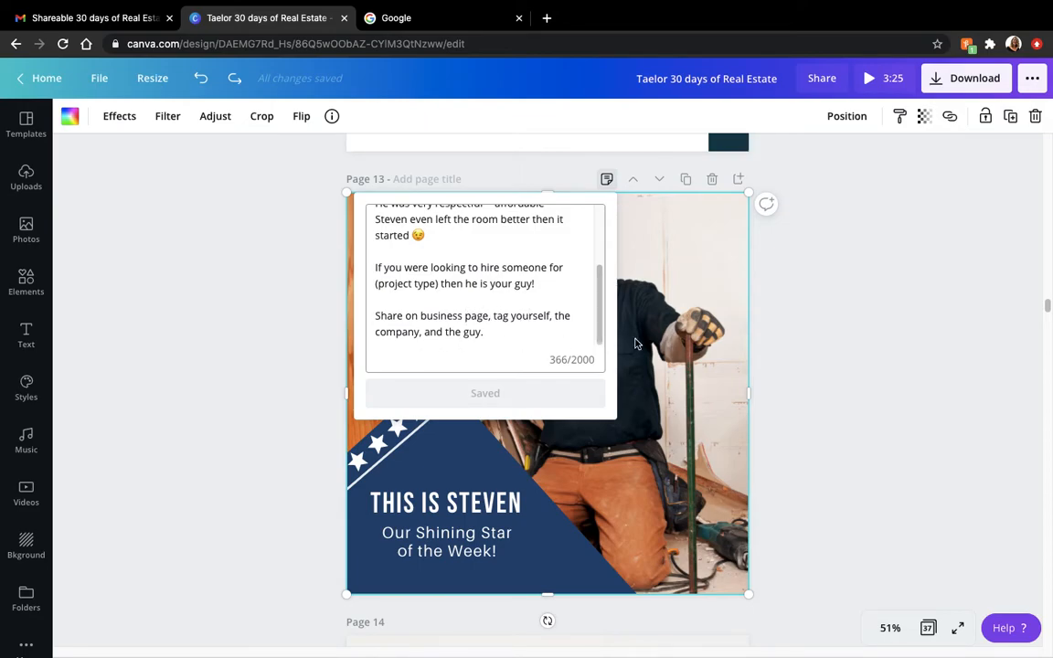
click(810, 349)
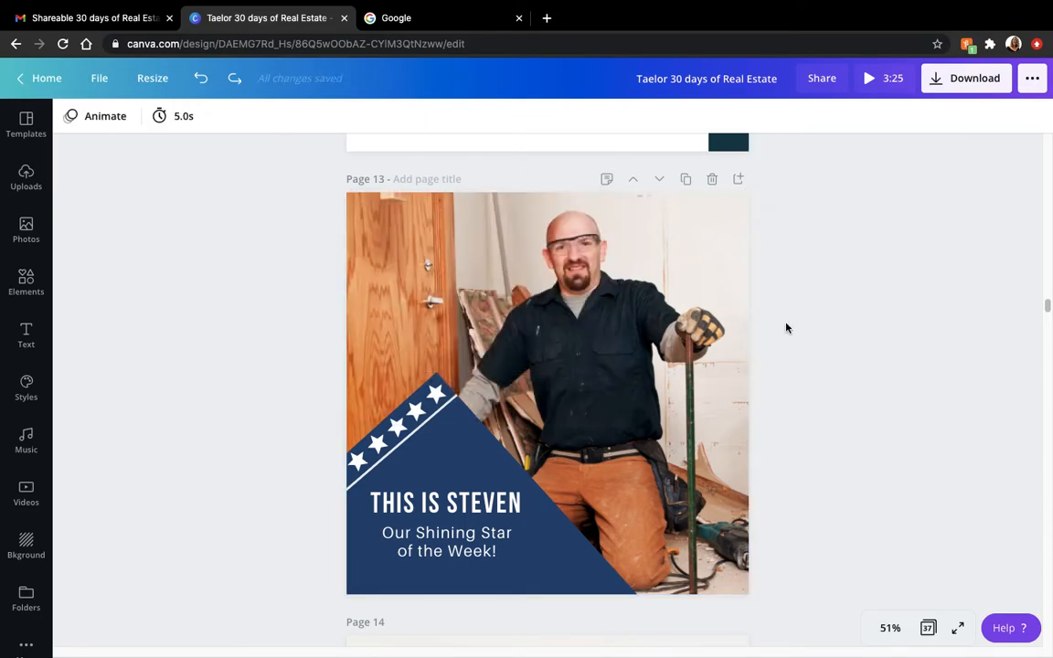
- Replace page 14's hand-holding-phone photo with the uploaded picture of a surprised woman on a couch with a laptop
drag(1043, 310, 1046, 325)
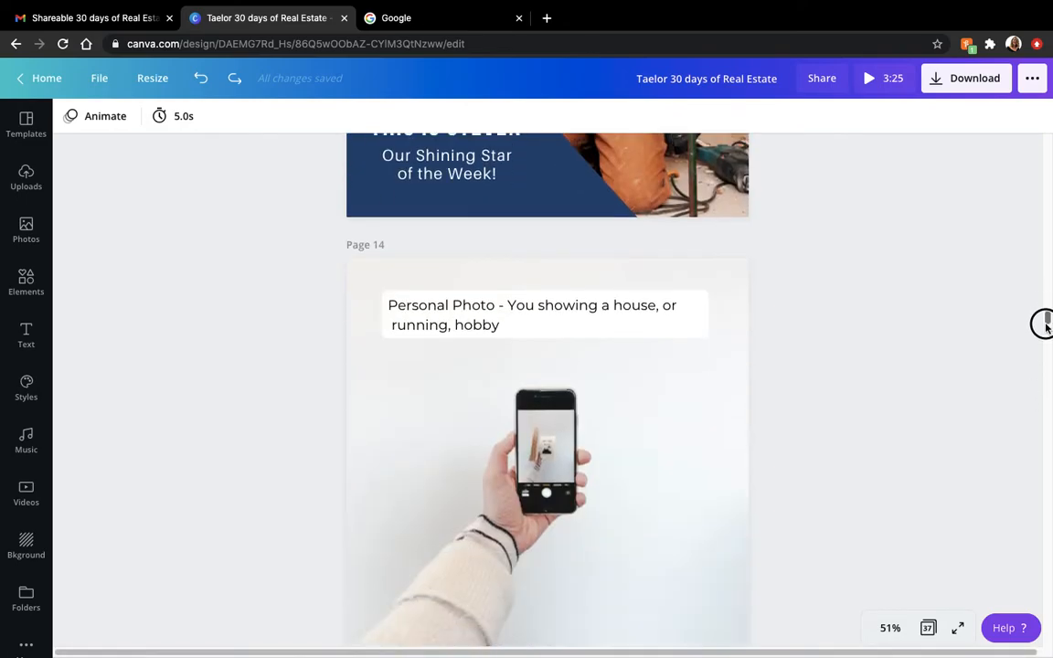
click(491, 350)
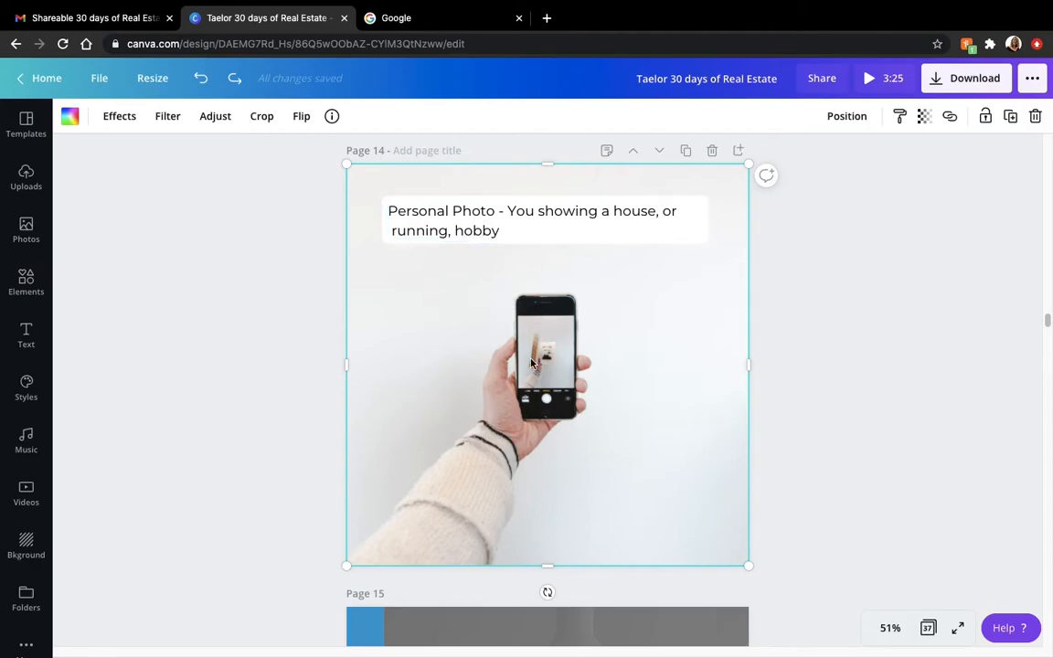
click(26, 181)
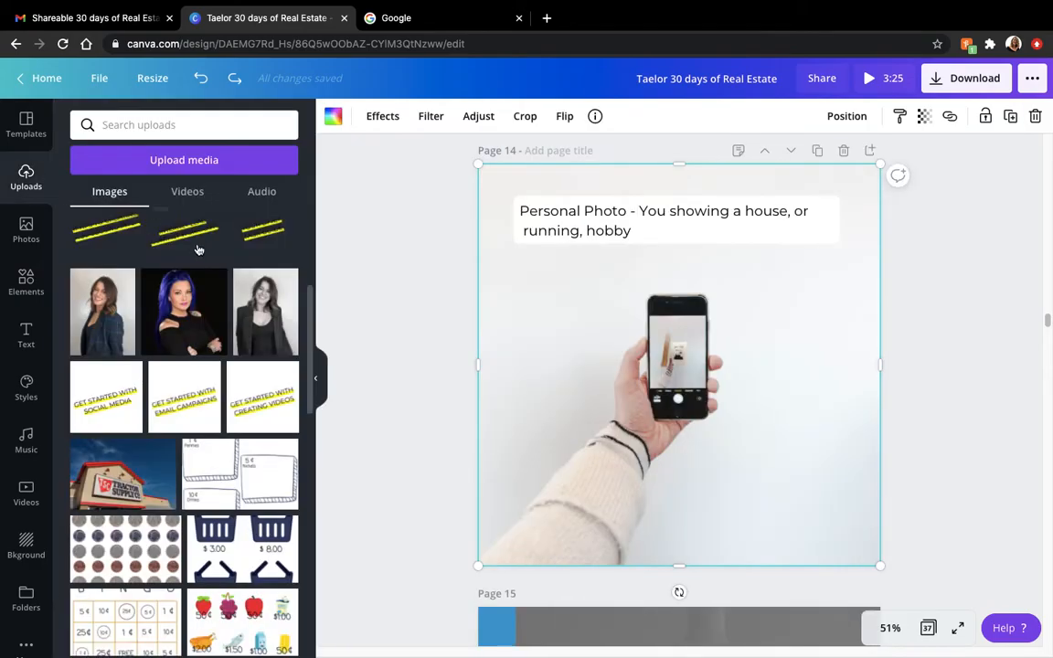
drag(309, 311, 301, 654)
drag(311, 494, 305, 653)
drag(310, 547, 305, 633)
drag(230, 517, 519, 433)
click(1010, 401)
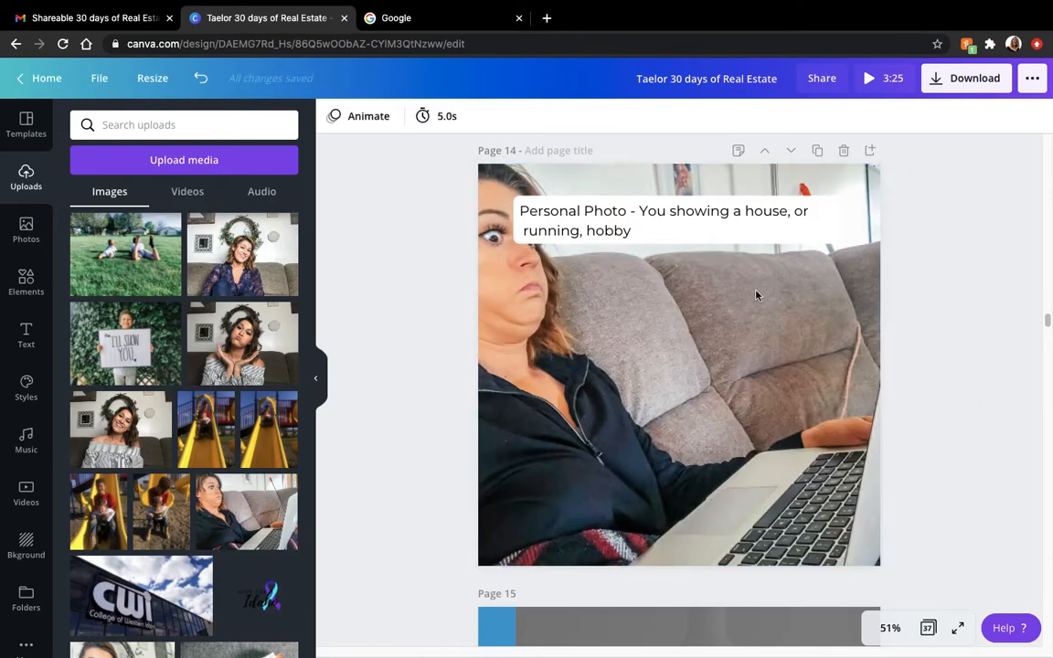
- Delete page 14's "Personal Photo - You showing a house, or running, hobby" label and its white backing
click(733, 235)
key(Delete)
click(736, 234)
key(Delete)
- Read page 14's 11/14 notes, covering both caption options and the advice on posting to a personal page
click(737, 151)
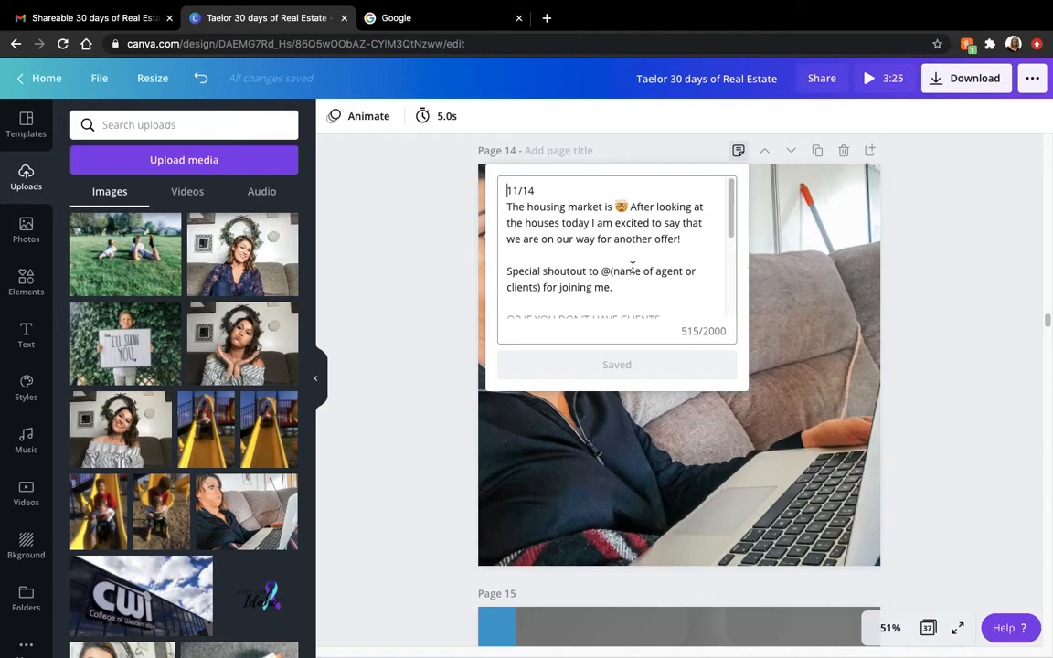
drag(728, 236, 732, 274)
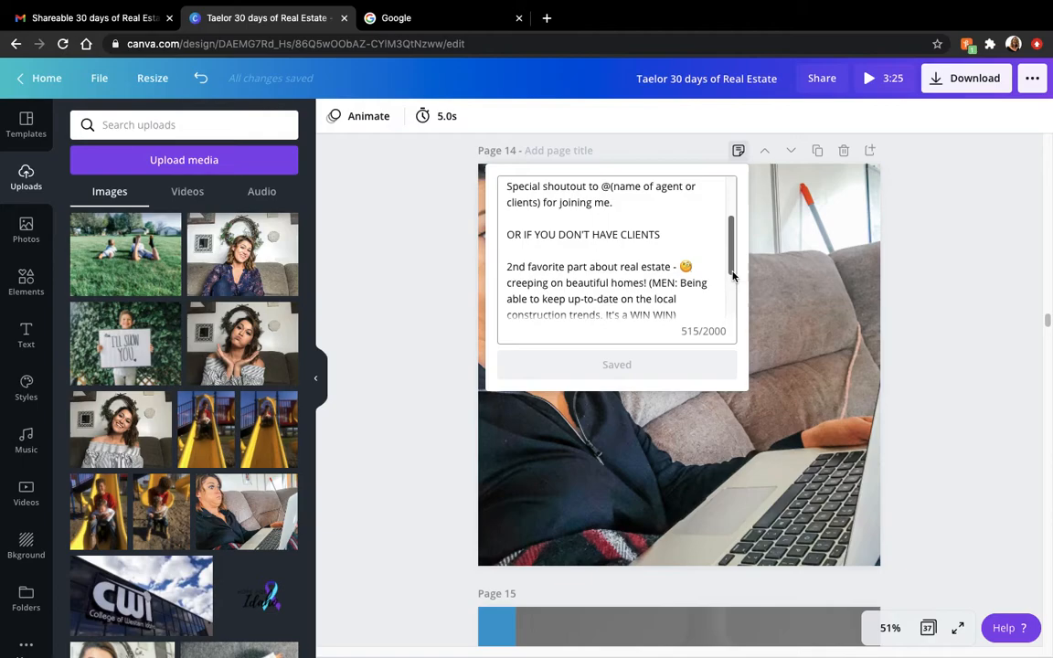
drag(732, 267, 728, 306)
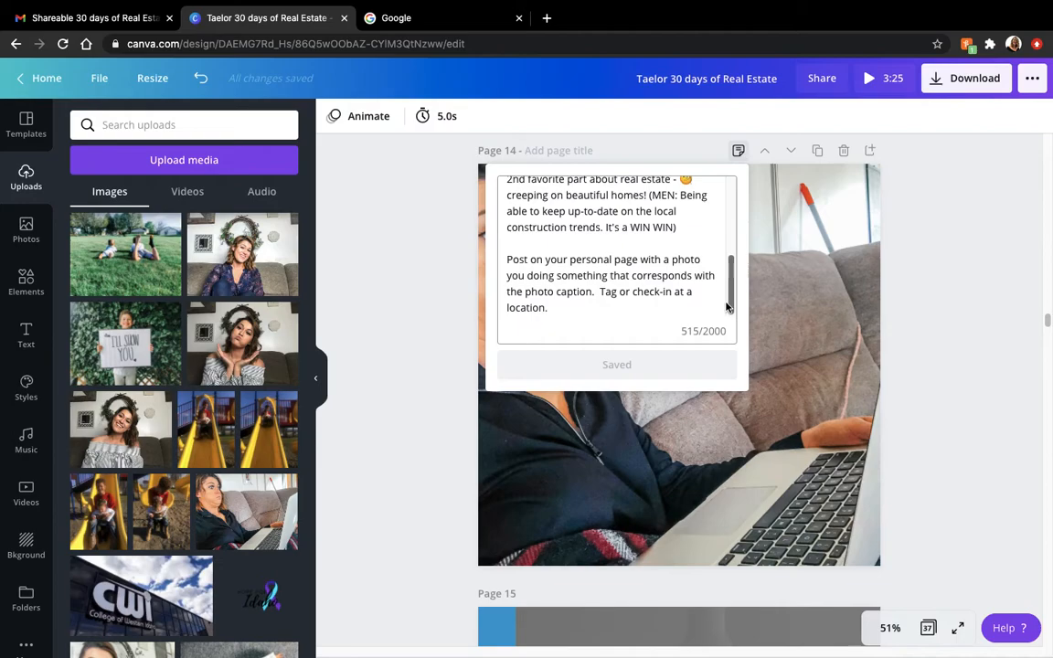
drag(728, 300, 731, 289)
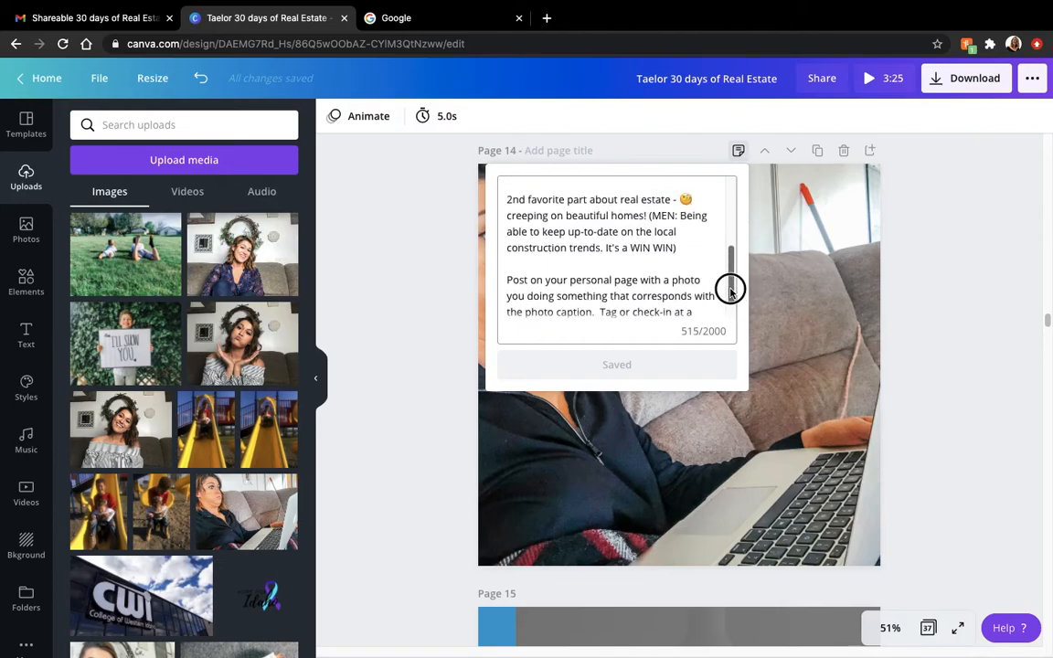
drag(730, 288, 731, 293)
drag(730, 293, 730, 317)
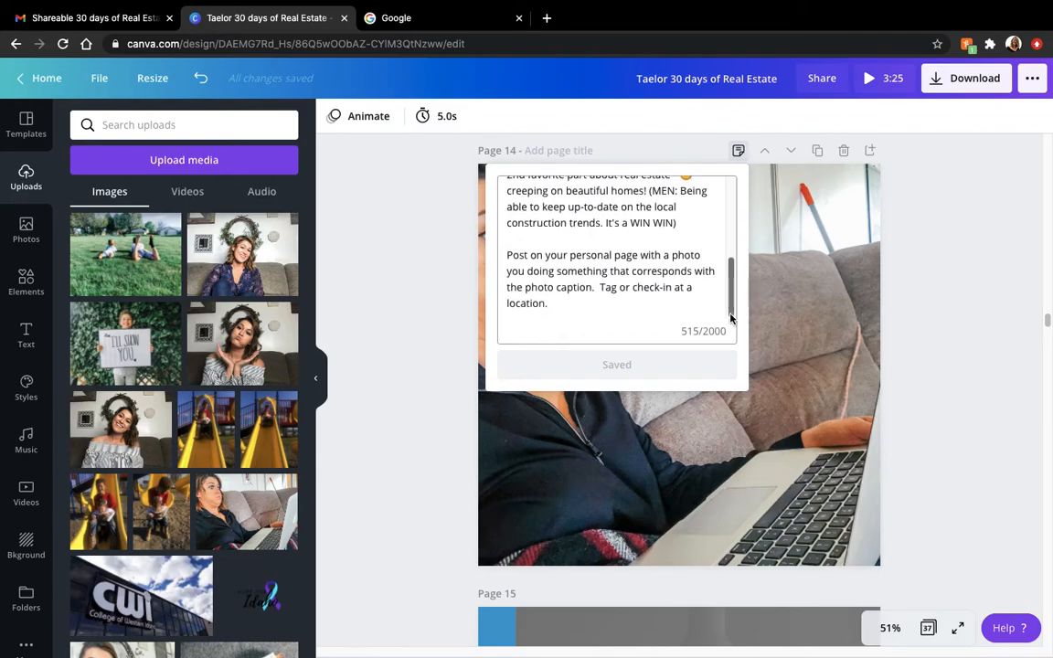
click(917, 355)
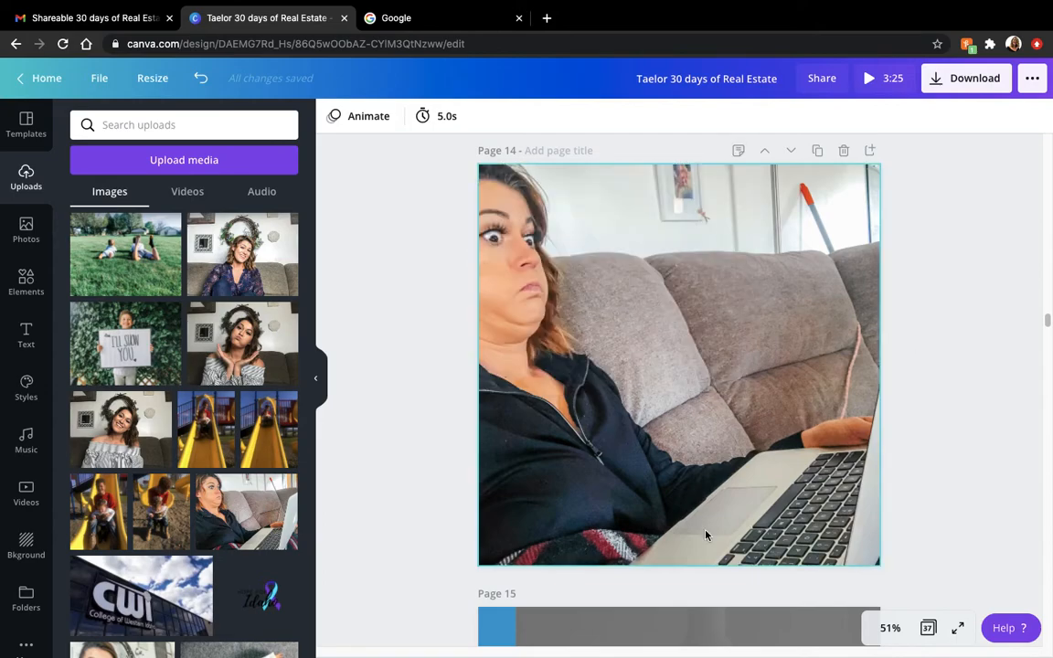
- Undo the page 14 edits back to the original phone photo with its "Personal Photo" label
click(706, 350)
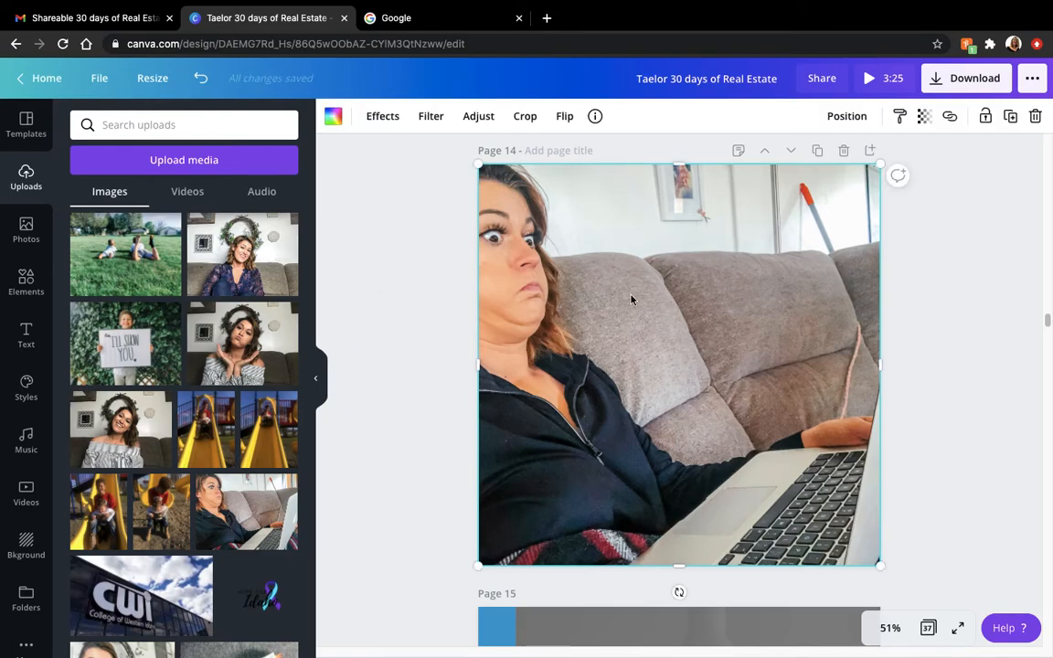
click(203, 80)
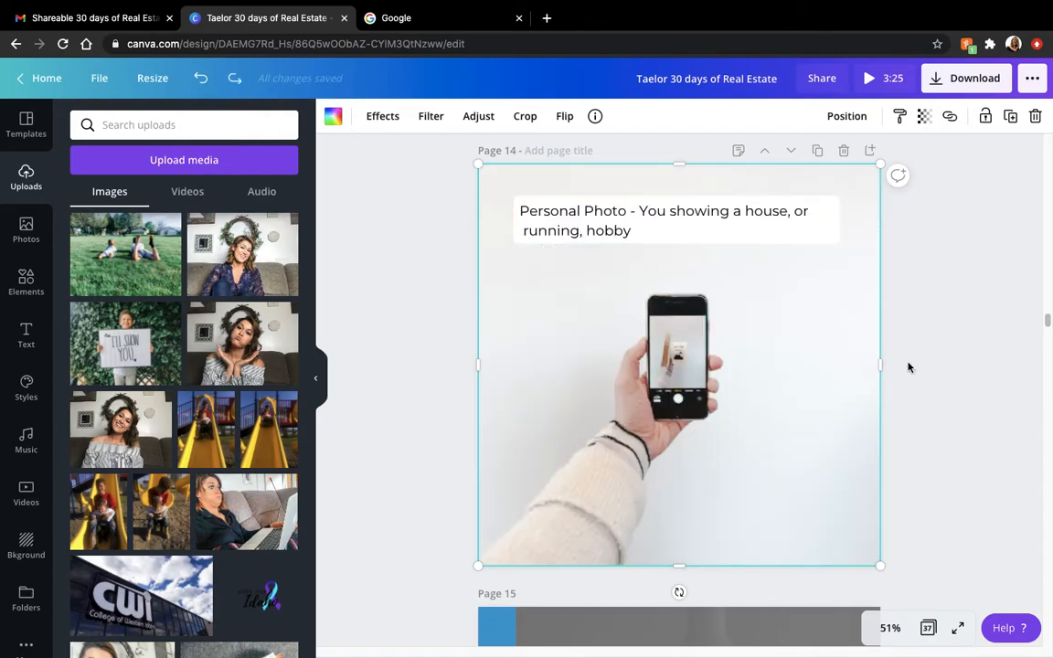
click(941, 362)
- Review page 15's Maya Angelou quote post, checking its overlay and quote text, and skim ahead to page 24's Ada County market report
drag(1044, 324, 1041, 337)
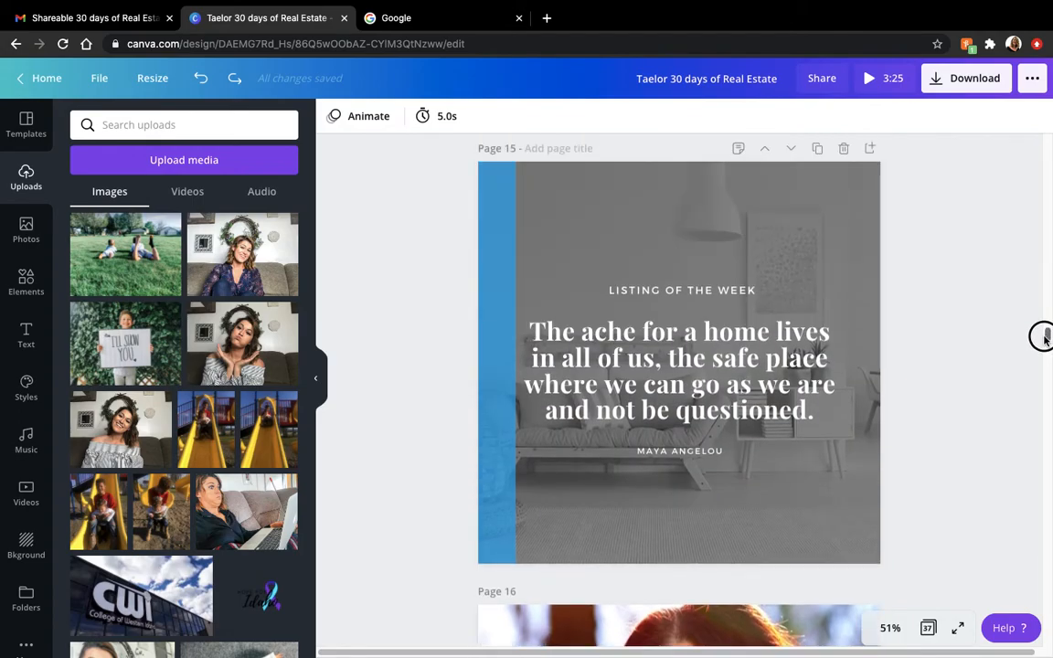
click(743, 220)
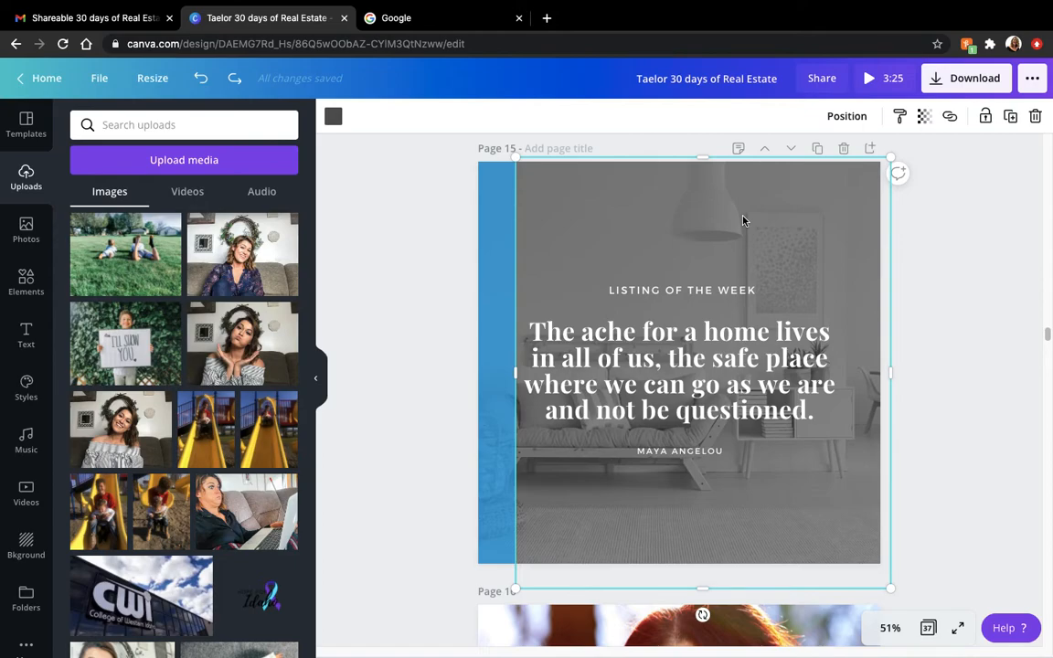
click(692, 388)
click(1023, 459)
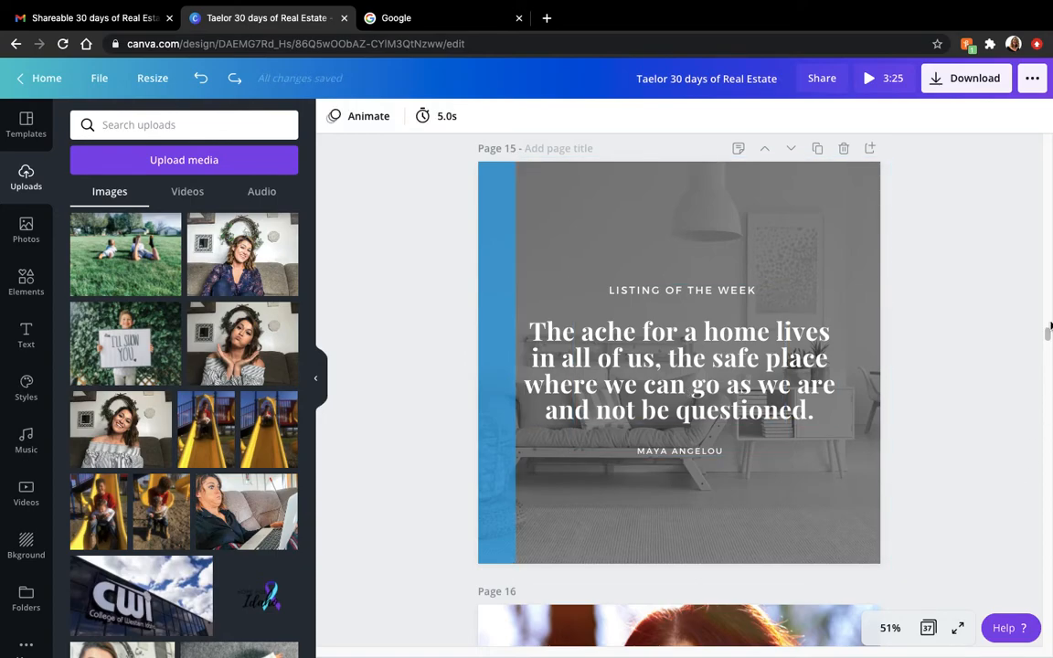
drag(1047, 334, 1038, 456)
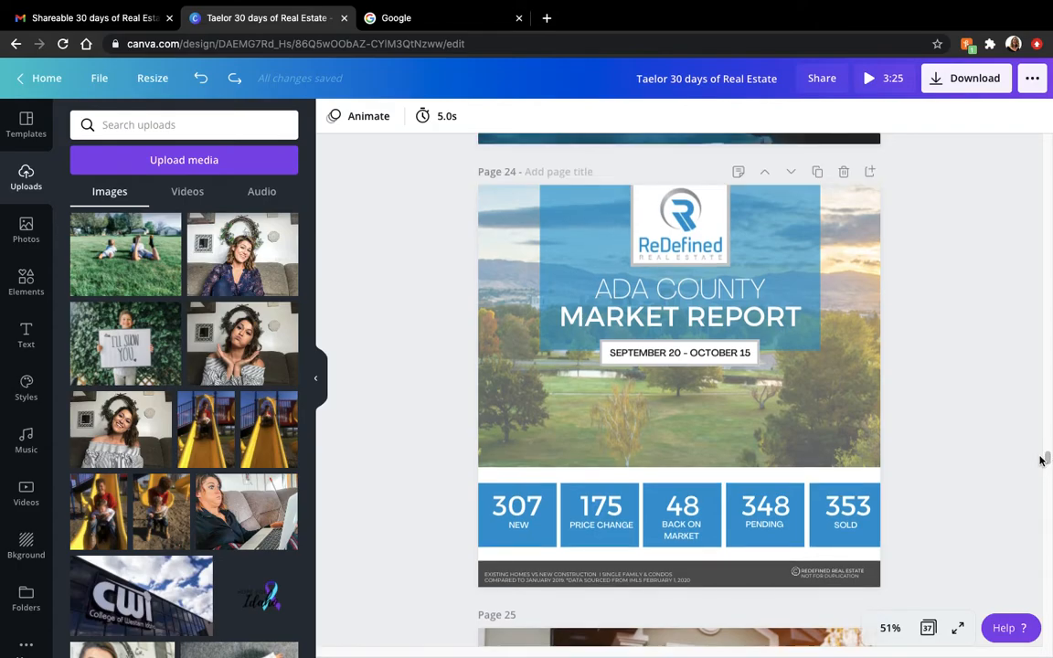
- Return to page 3's ReDefined notebook post, select its dark desk background and bring up the stock photo library
drag(1047, 461, 1048, 170)
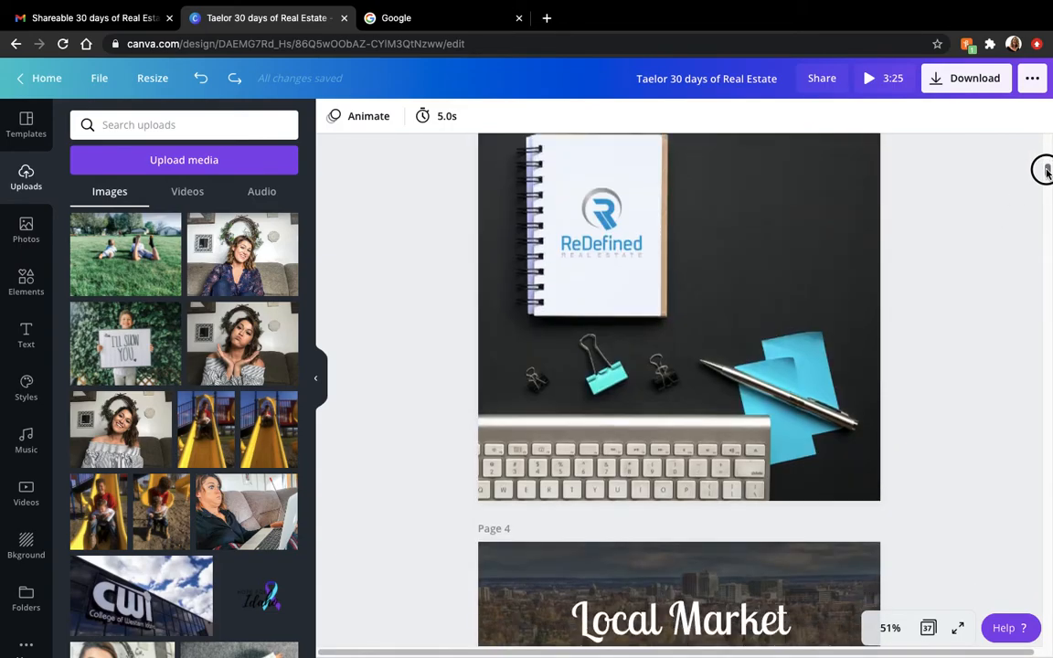
scroll(1046, 171, down, 4)
scroll(1048, 170, up, 3)
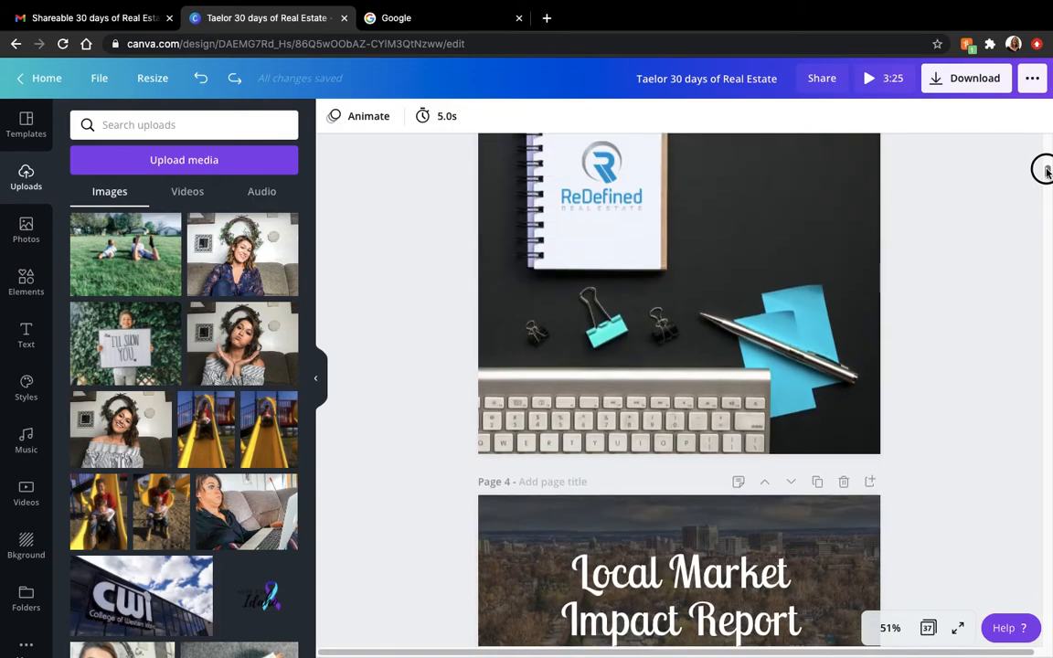
scroll(1046, 172, up, 2)
click(860, 324)
click(27, 235)
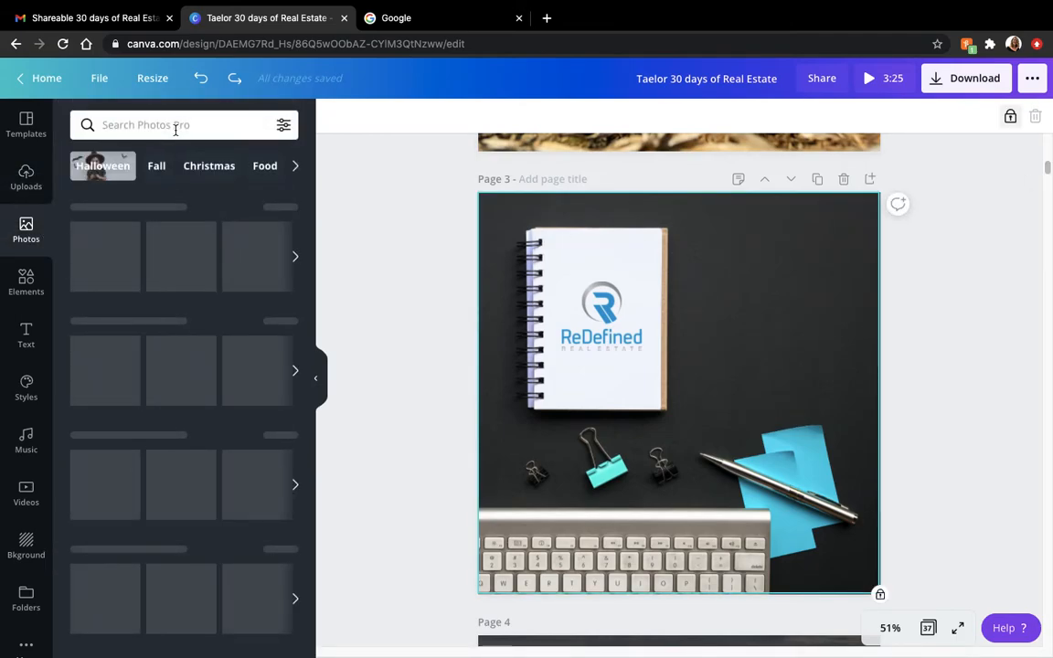
- Search the stock photo library for "desk"
click(176, 129)
text(dsek)
key(Return)
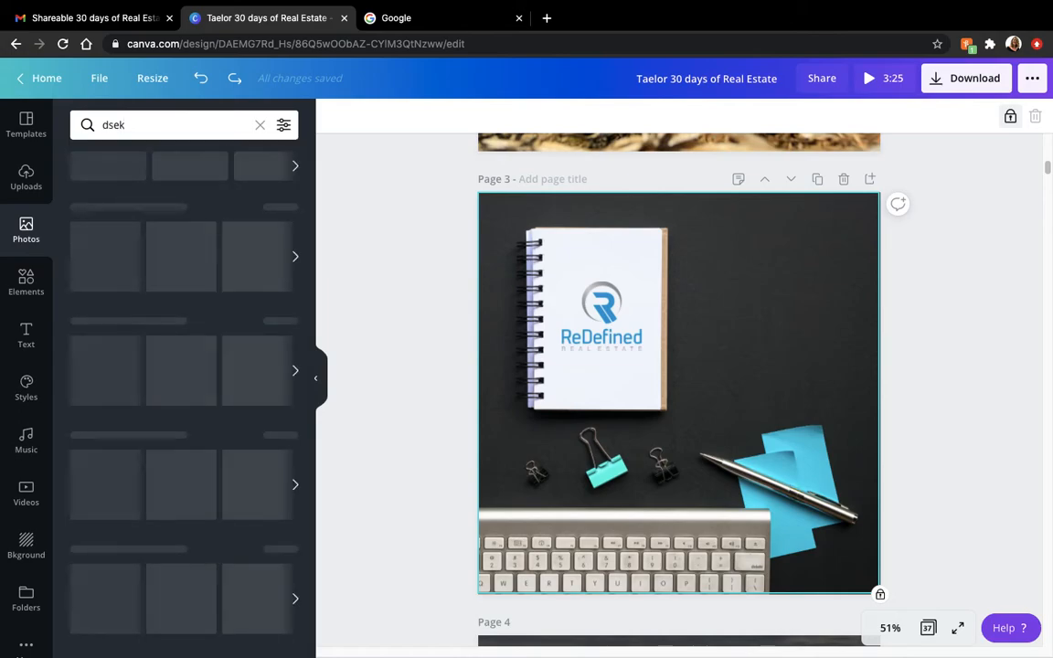
click(134, 125)
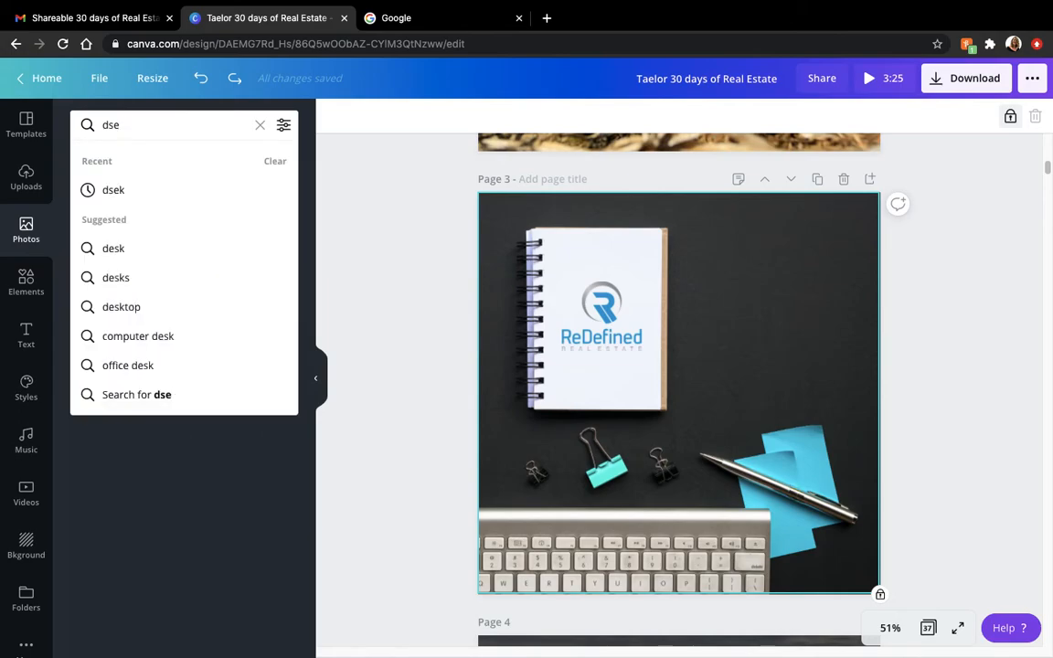
key(BackSpace)
key(BackSpace)
text(esk)
key(Return)
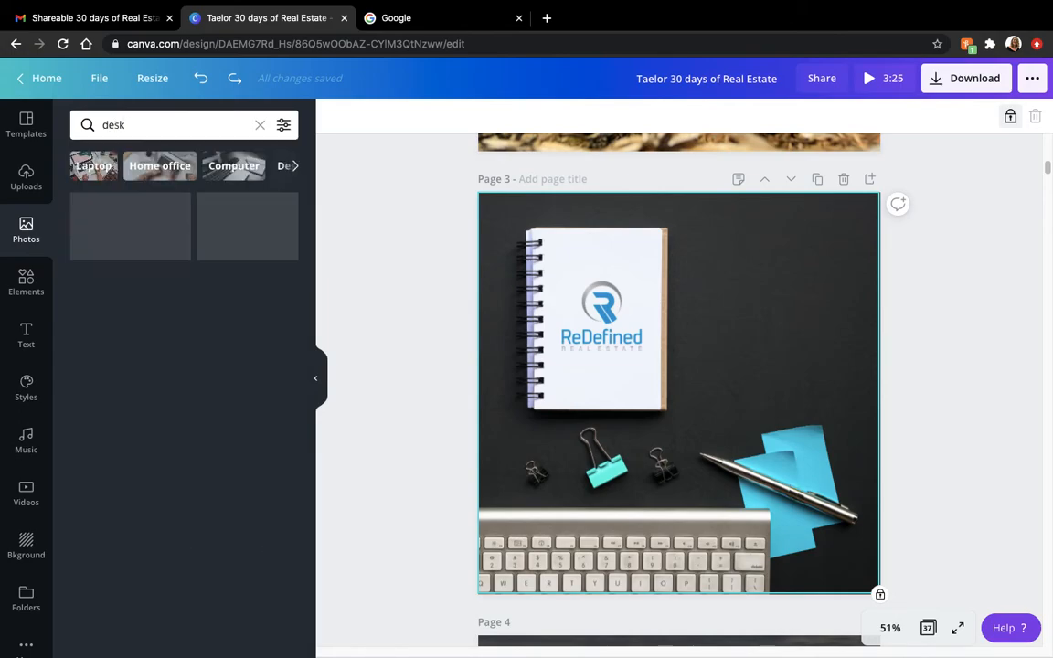
- Make the white desk photo with the coffee cup and plant page 3's background, and move the ReDefined logo to the page's lower right edge
drag(164, 227, 519, 289)
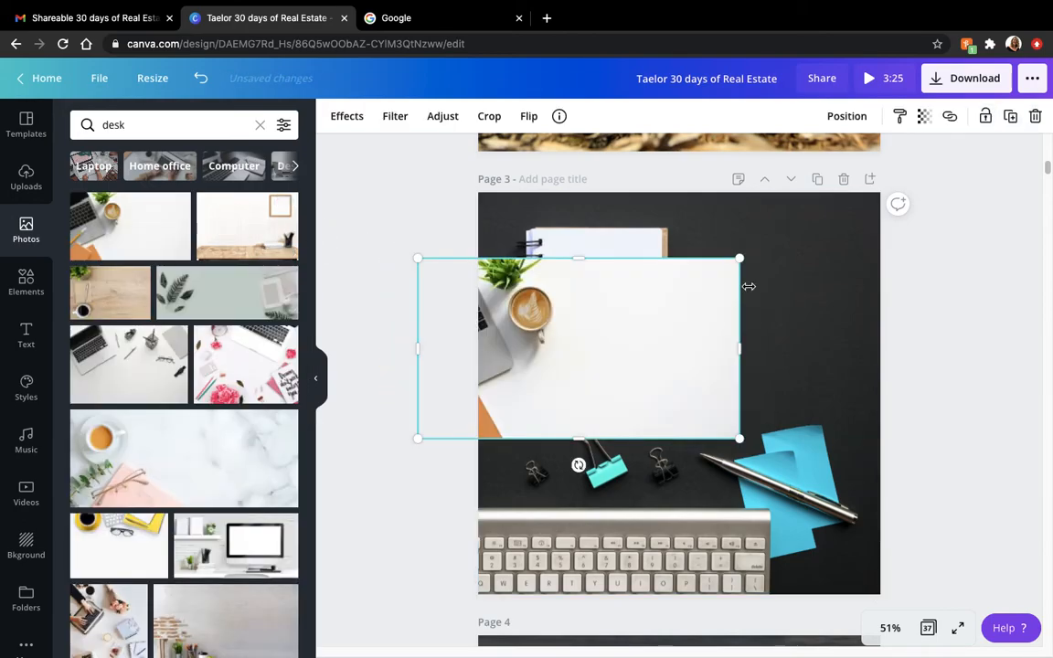
click(827, 259)
drag(655, 319, 752, 340)
click(935, 409)
drag(610, 321, 864, 451)
click(875, 517)
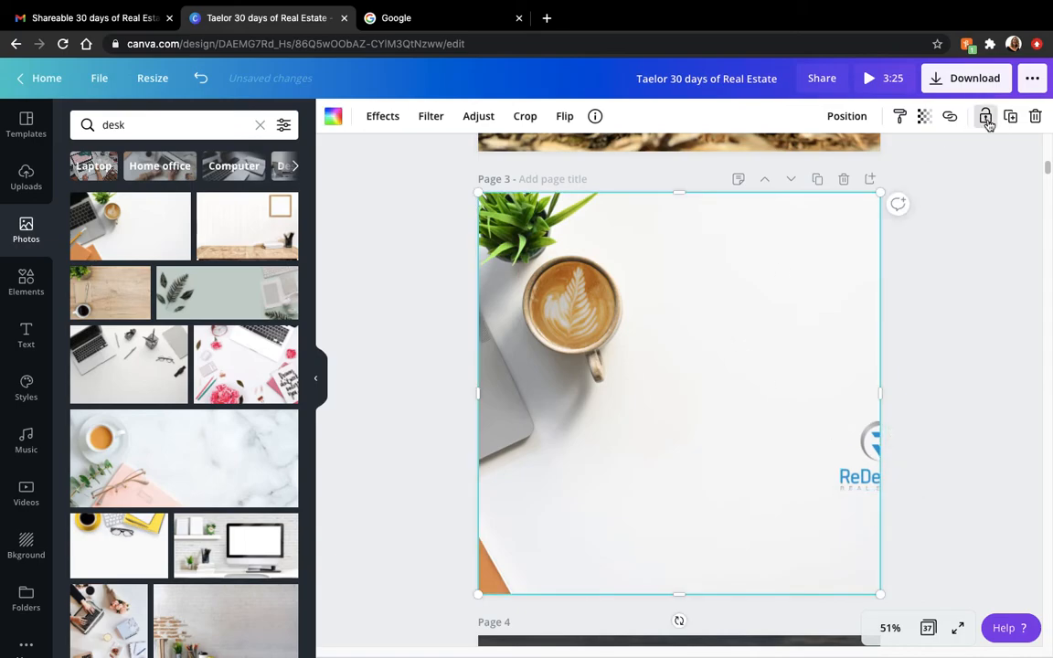
- Lock page 3's white desk background and reposition the ReDefined logo into the page's lower right corner
click(984, 116)
drag(850, 461, 750, 506)
click(781, 415)
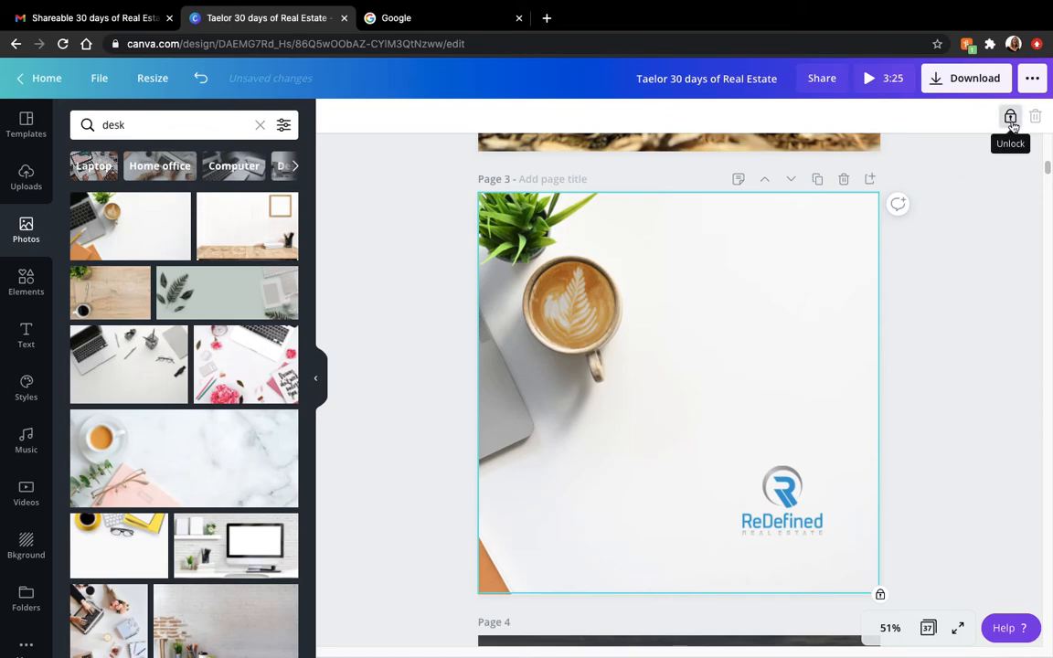
mouse_move(766, 532)
mouse_down()
mouse_move(724, 376)
mouse_move(633, 387)
mouse_move(759, 466)
mouse_move(750, 477)
mouse_move(764, 521)
mouse_up()
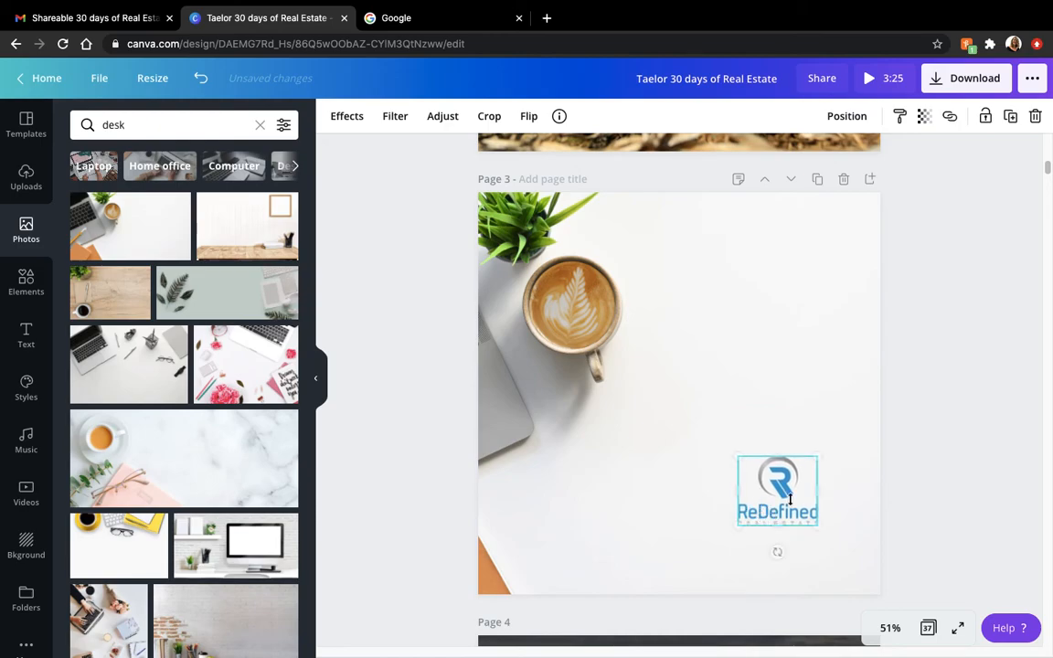
click(942, 437)
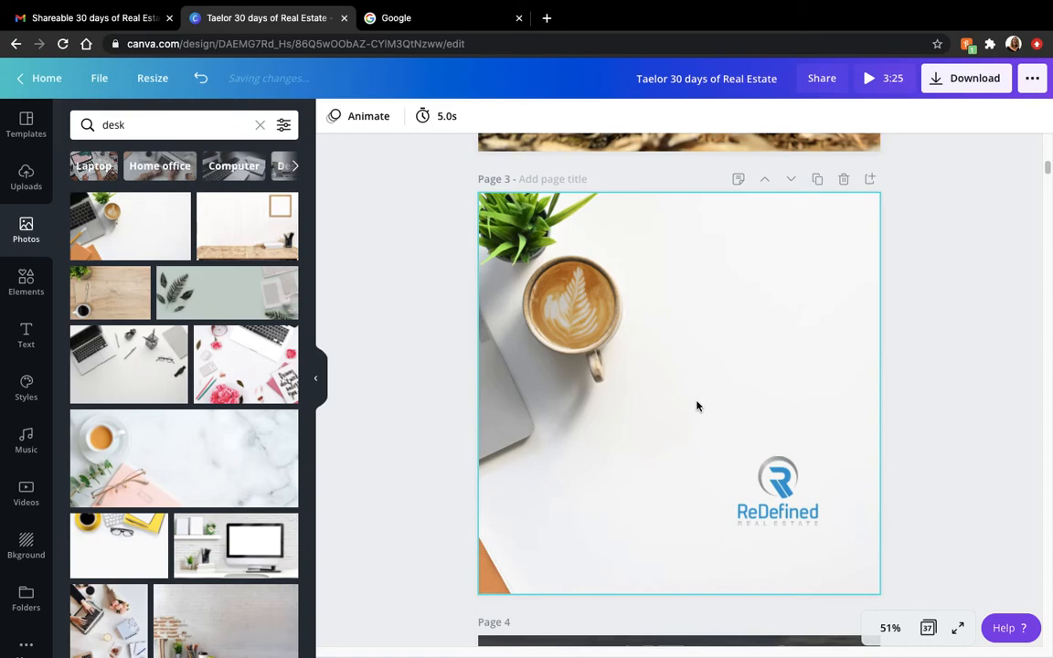
drag(777, 504, 811, 537)
click(835, 471)
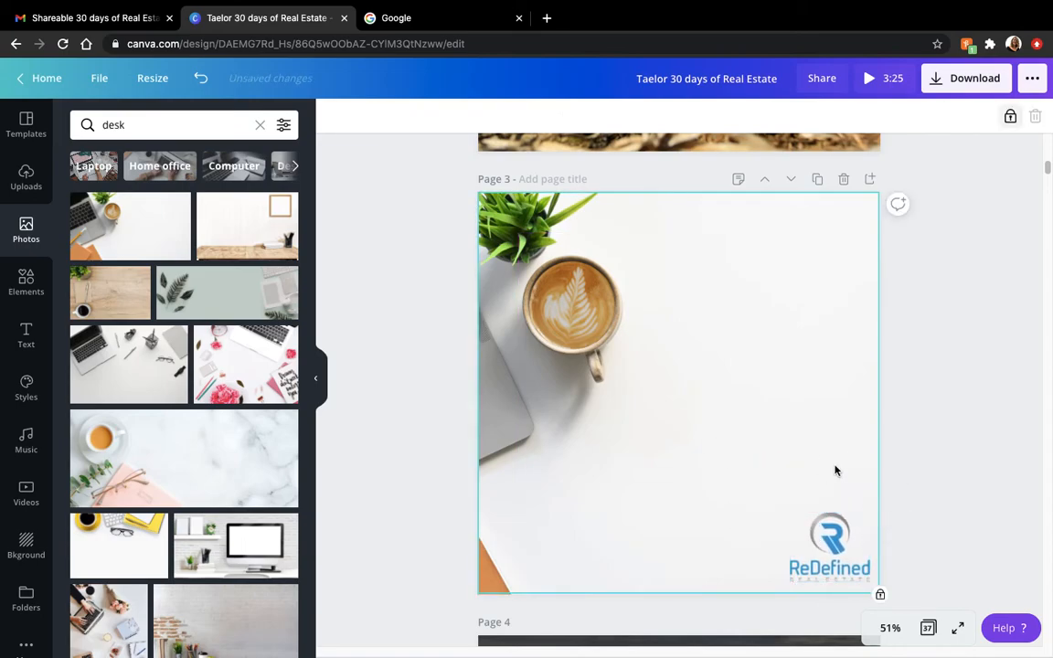
click(960, 404)
click(817, 332)
- Undo page 3's edits back to the dark desk background with the "Let's Talk Real Estate" text on the notebook
click(203, 78)
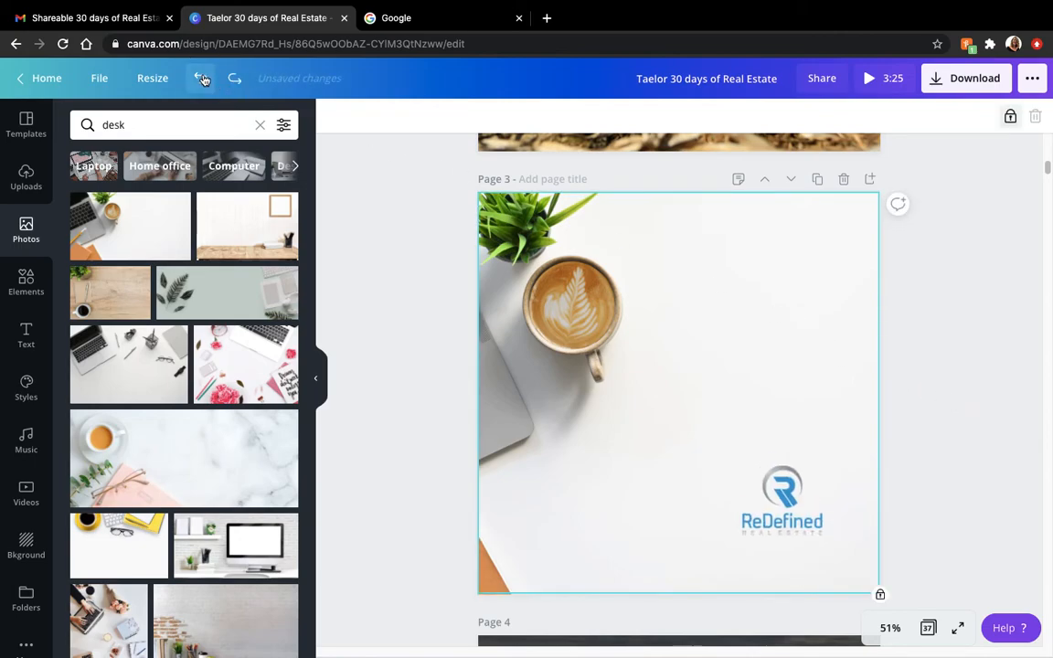
click(203, 79)
click(203, 79)
click(203, 78)
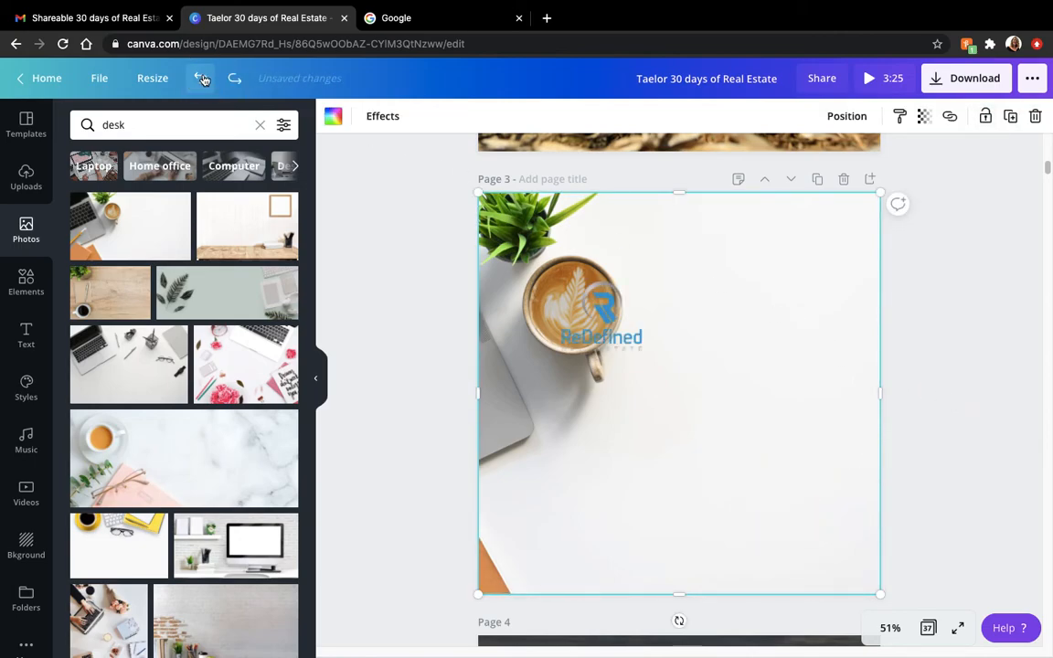
click(202, 79)
click(202, 78)
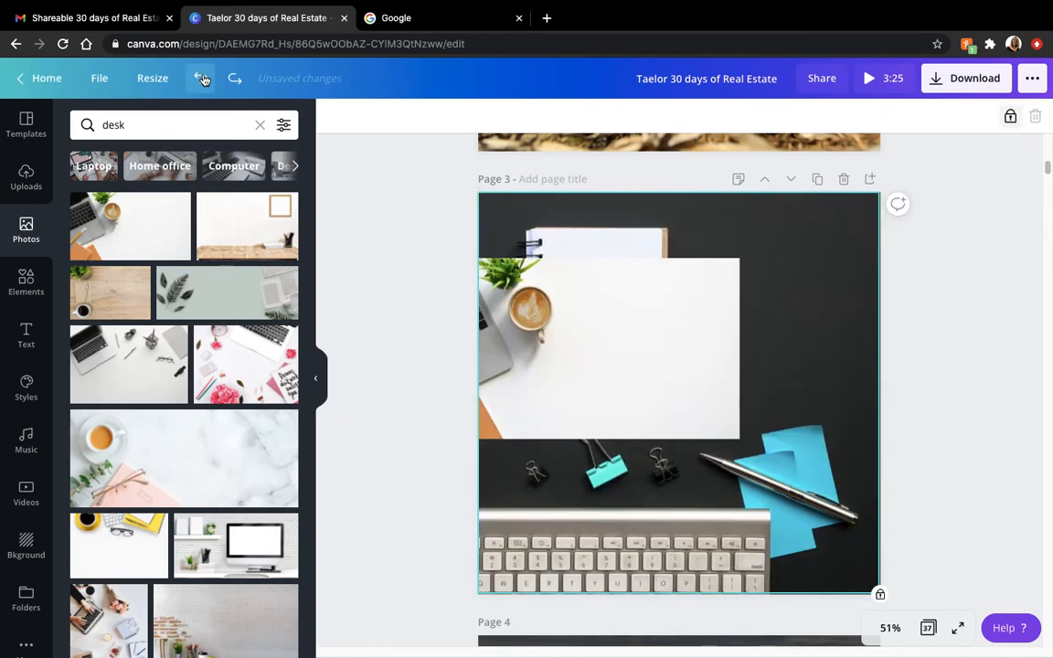
click(203, 79)
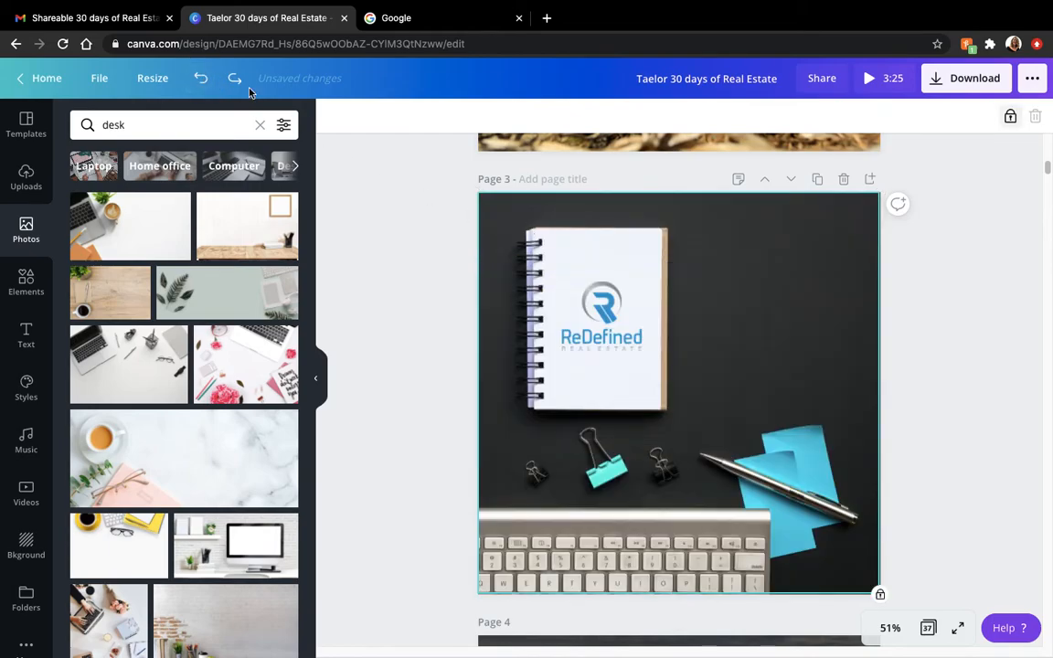
click(200, 79)
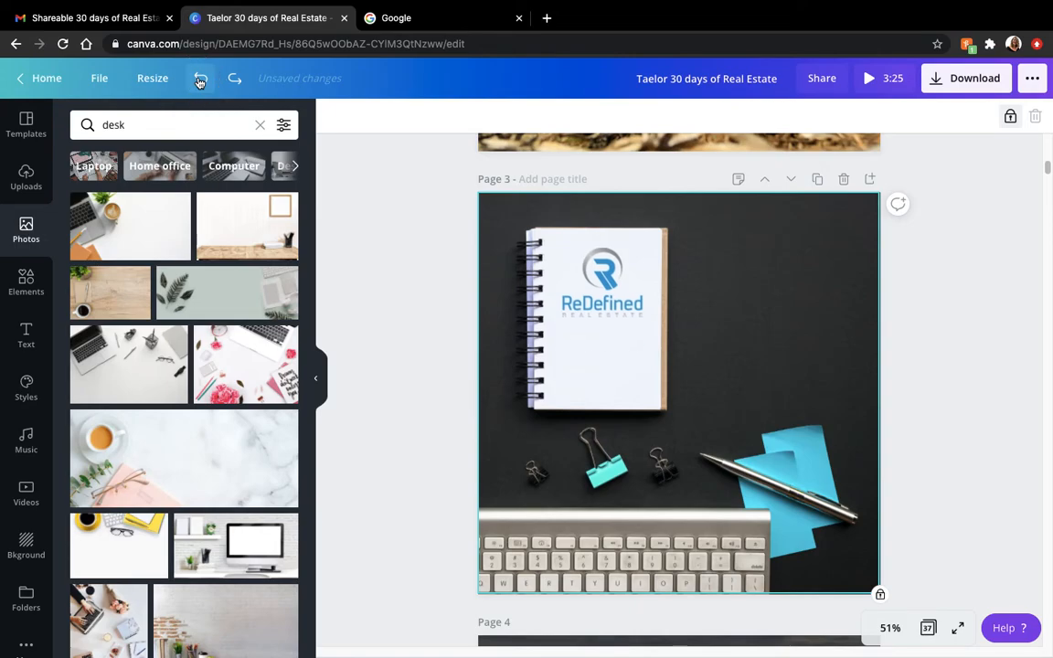
click(200, 79)
click(200, 80)
click(200, 80)
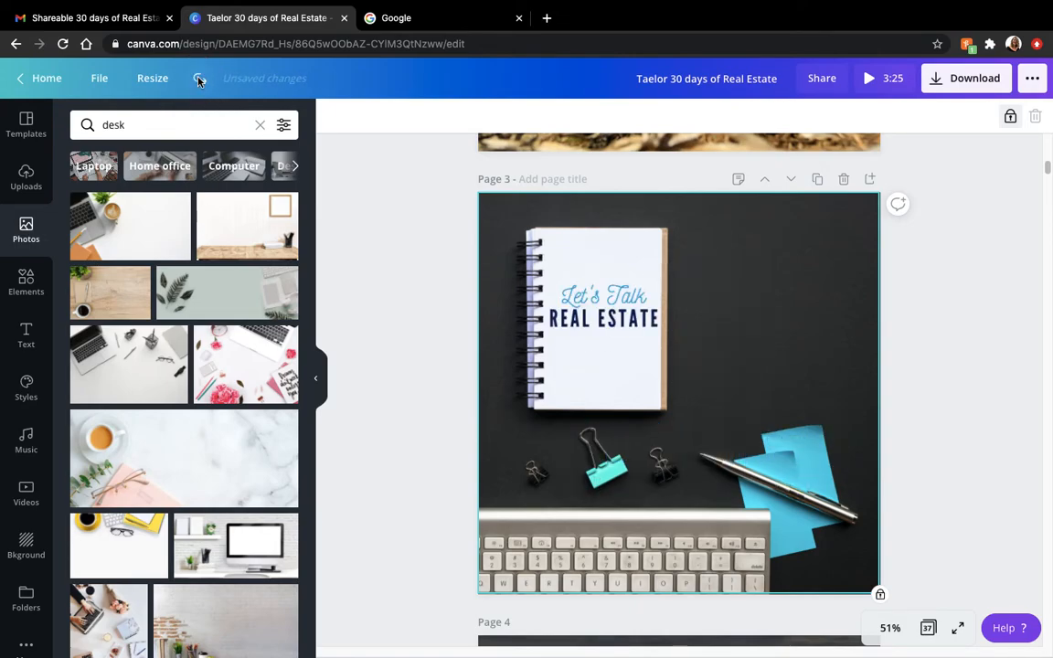
- Delete page 1's "Introductory Video or Photo" caption, the white box behind it and the stock background photo
drag(1048, 171, 1048, 137)
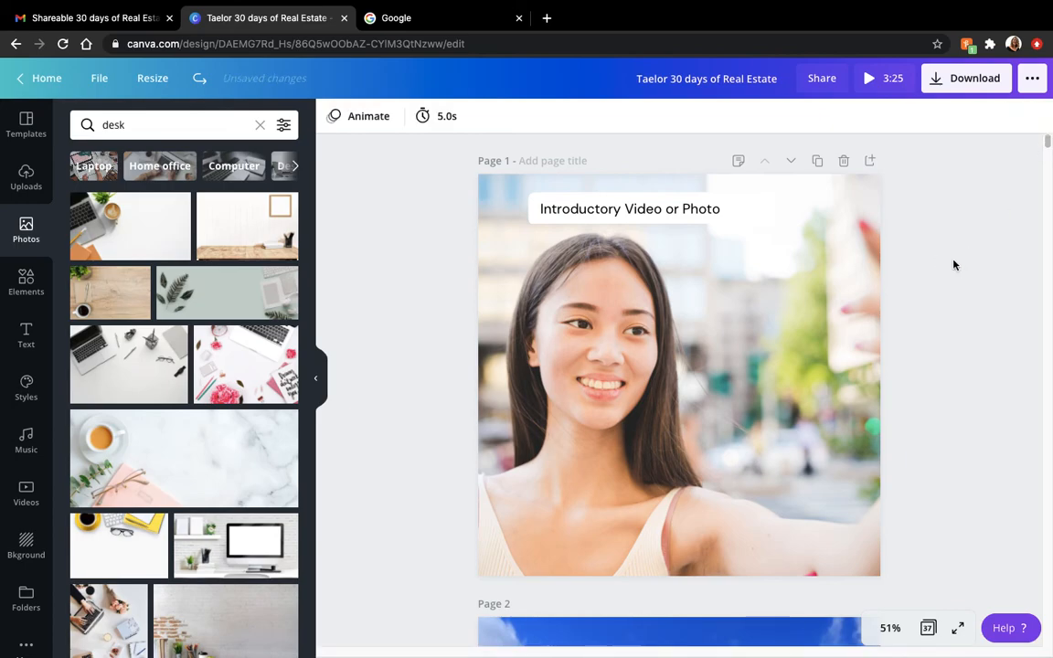
click(733, 268)
click(701, 211)
key(Delete)
click(701, 211)
key(Delete)
click(682, 244)
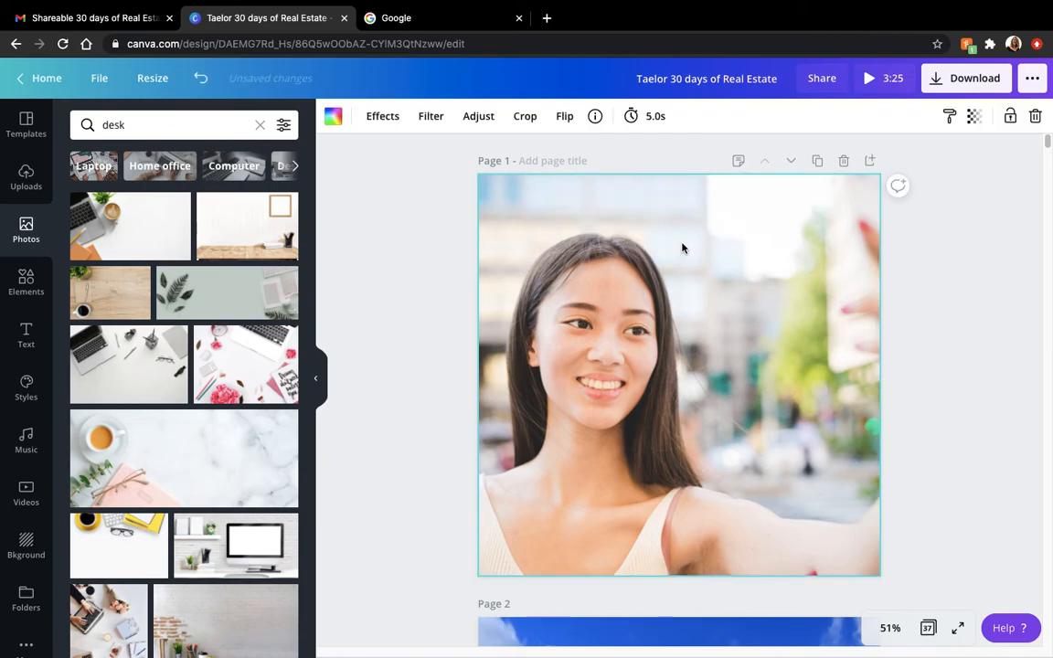
key(Delete)
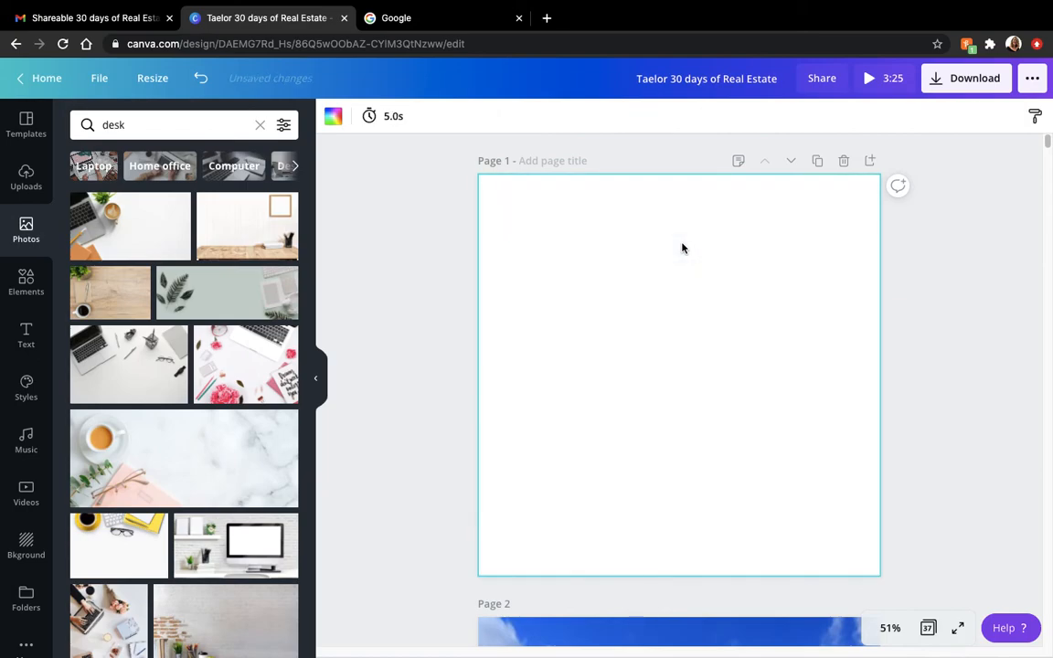
- Upload the video a3abdef235d84e35a8f62fc26357caa7.MOV from the computer's Downloads folder
click(27, 175)
click(191, 160)
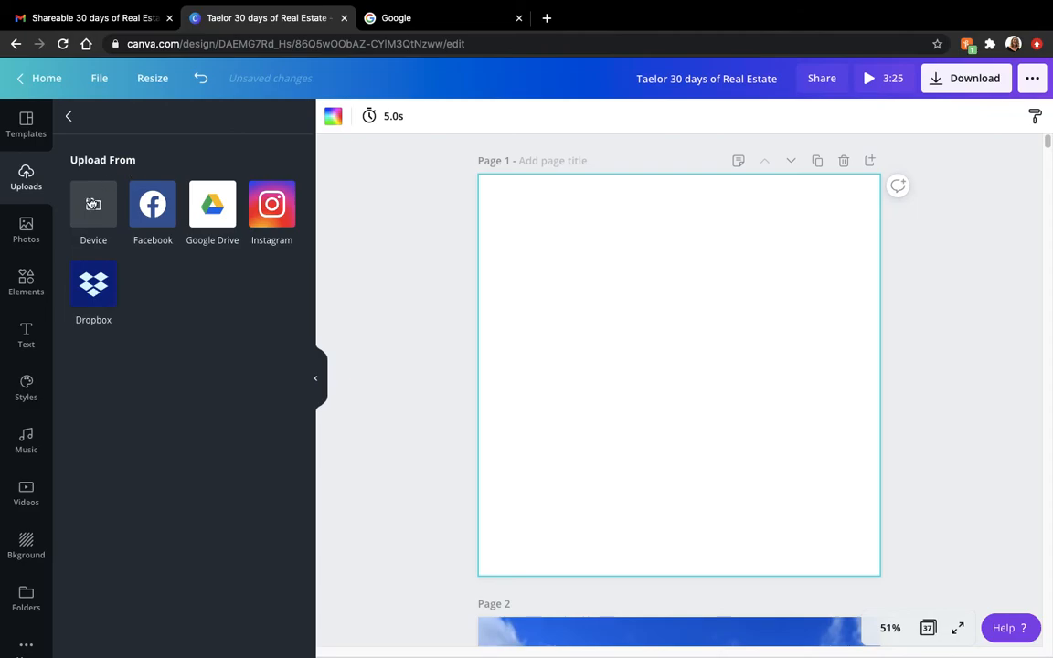
click(92, 203)
click(262, 55)
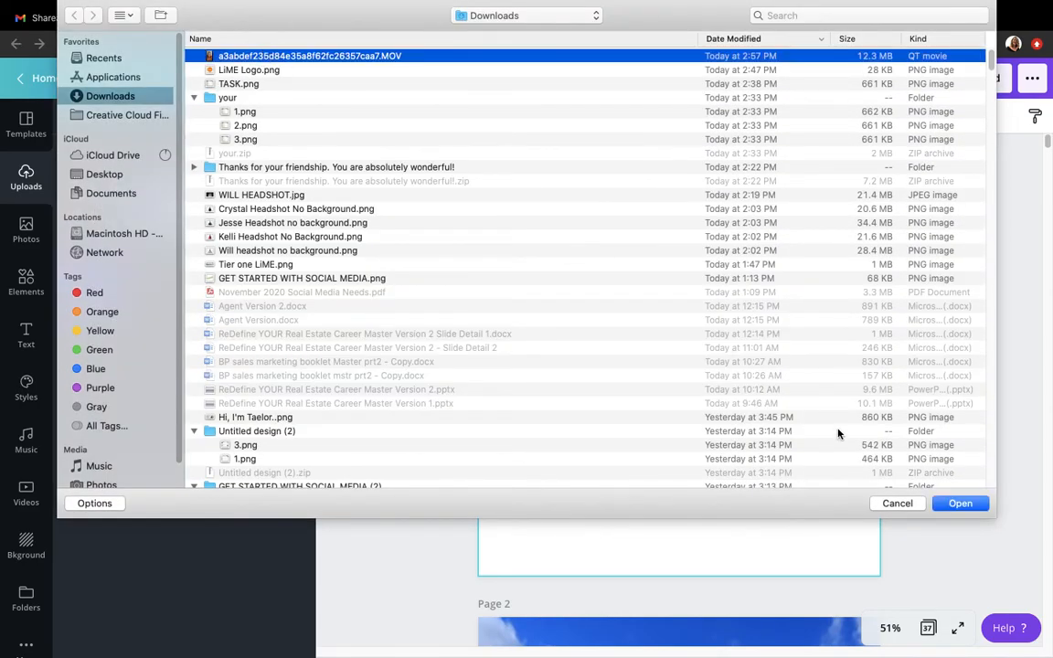
click(959, 504)
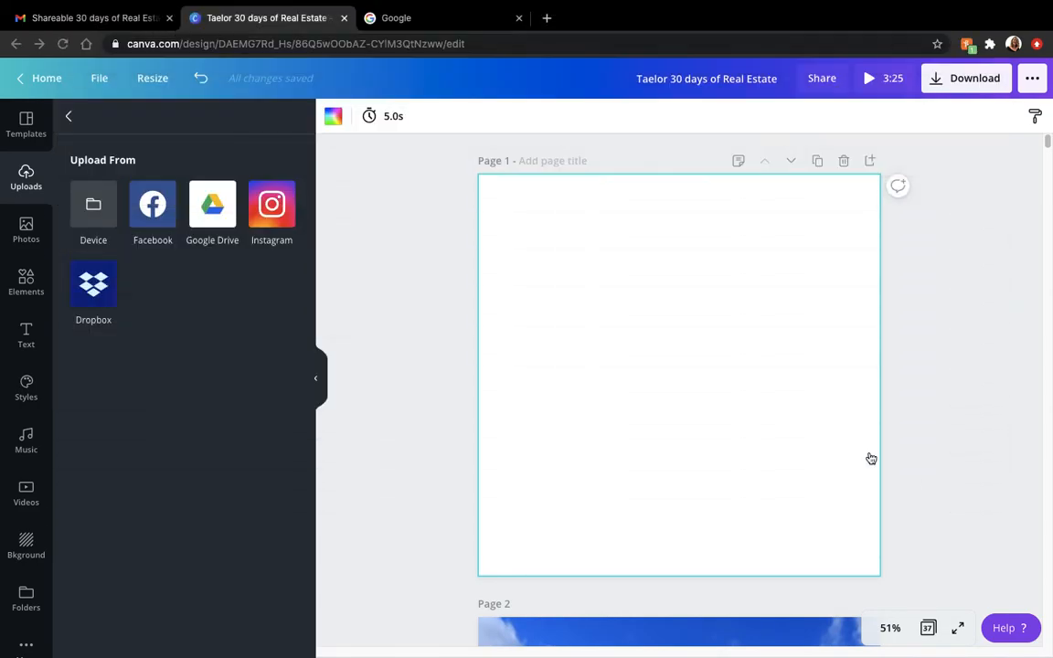
- Fill page 1's background with the uploaded orange-sweater video and shift it downward within the frame
click(191, 192)
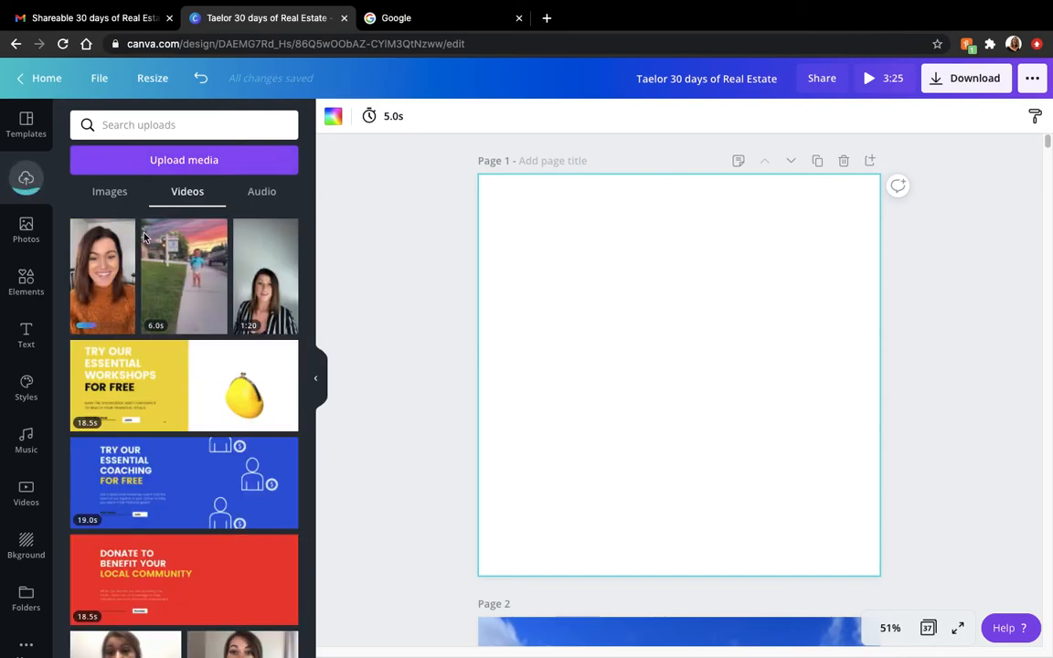
drag(105, 261, 506, 277)
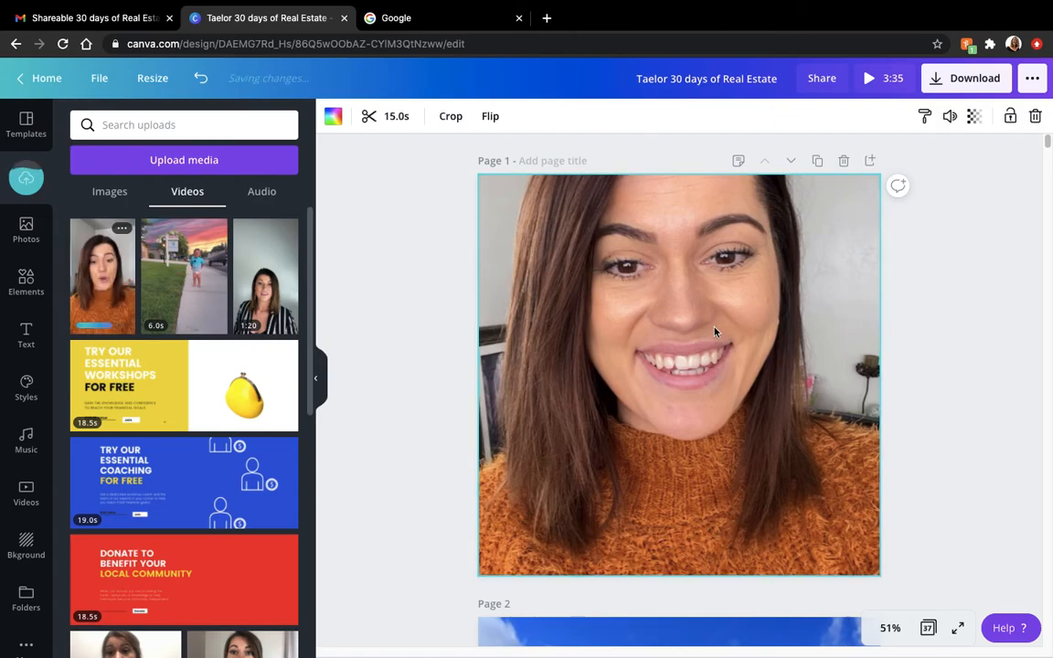
double_click(716, 331)
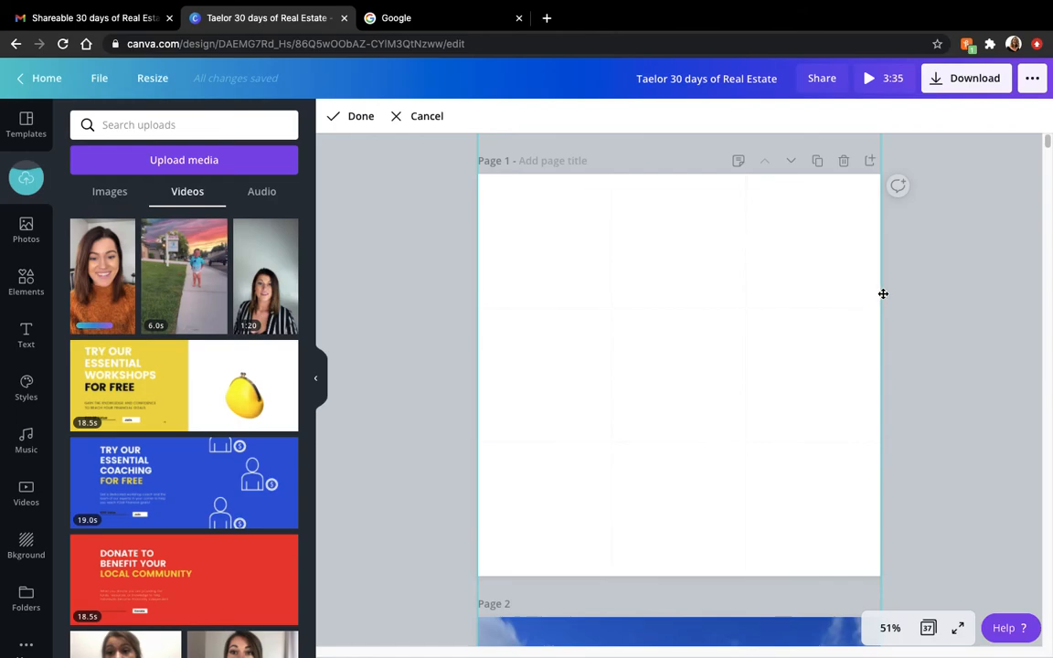
click(362, 113)
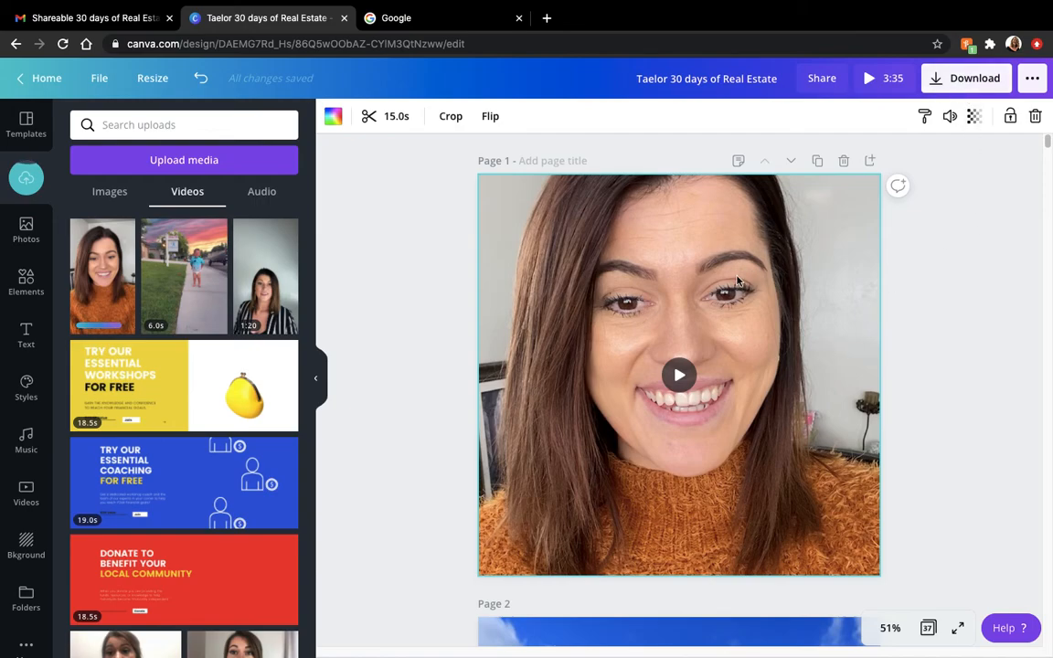
- Add the heading "hello!!!" to page 1 and place it in the video's upper right corner
click(25, 331)
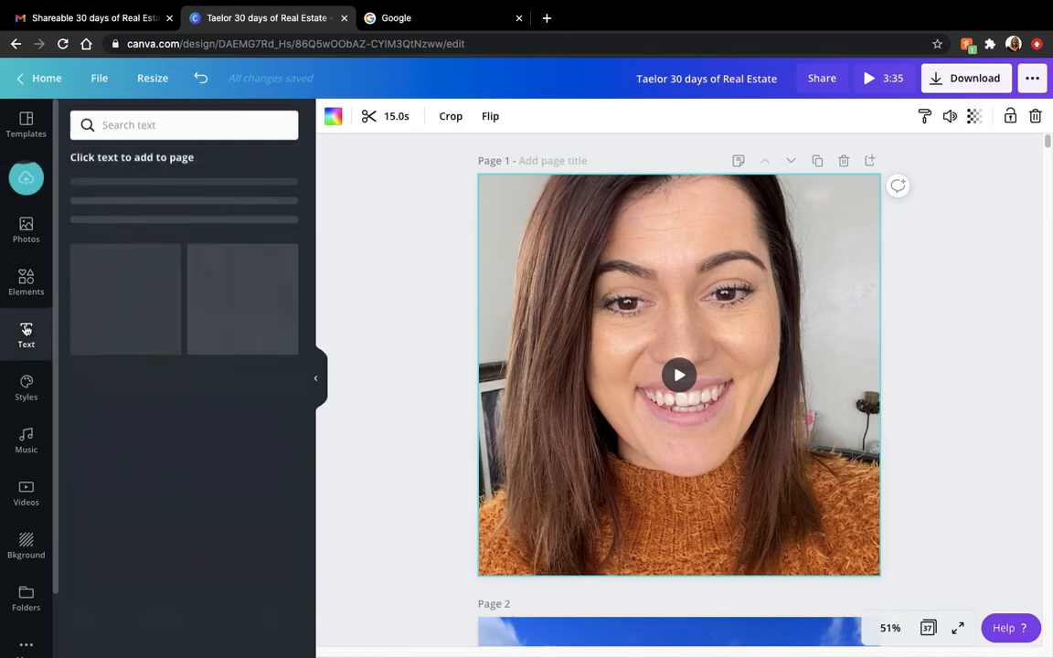
click(145, 190)
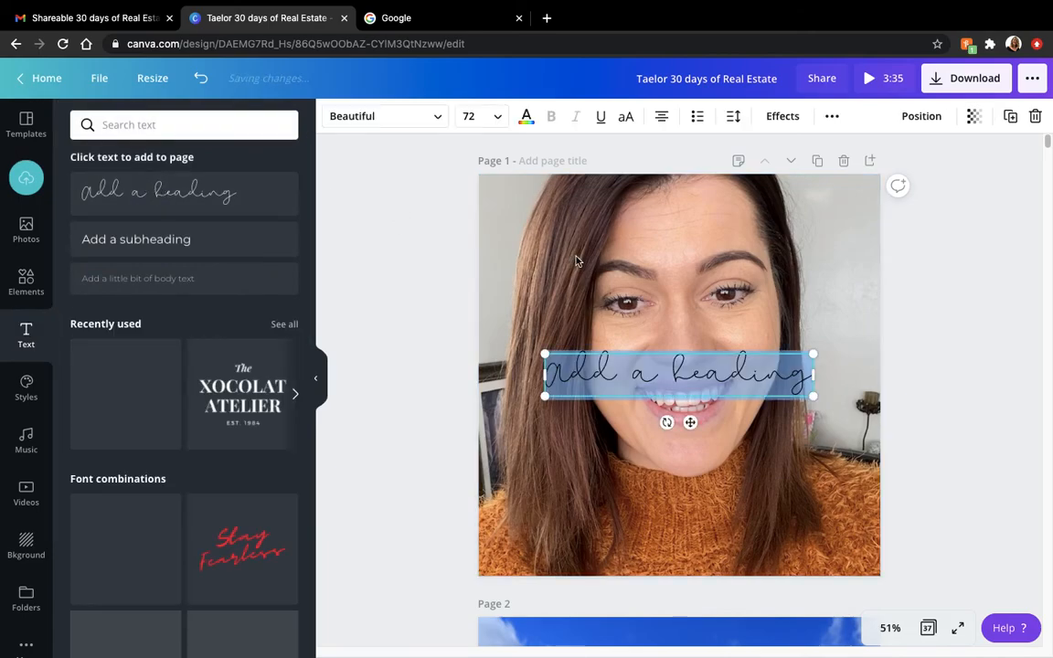
text(helo)
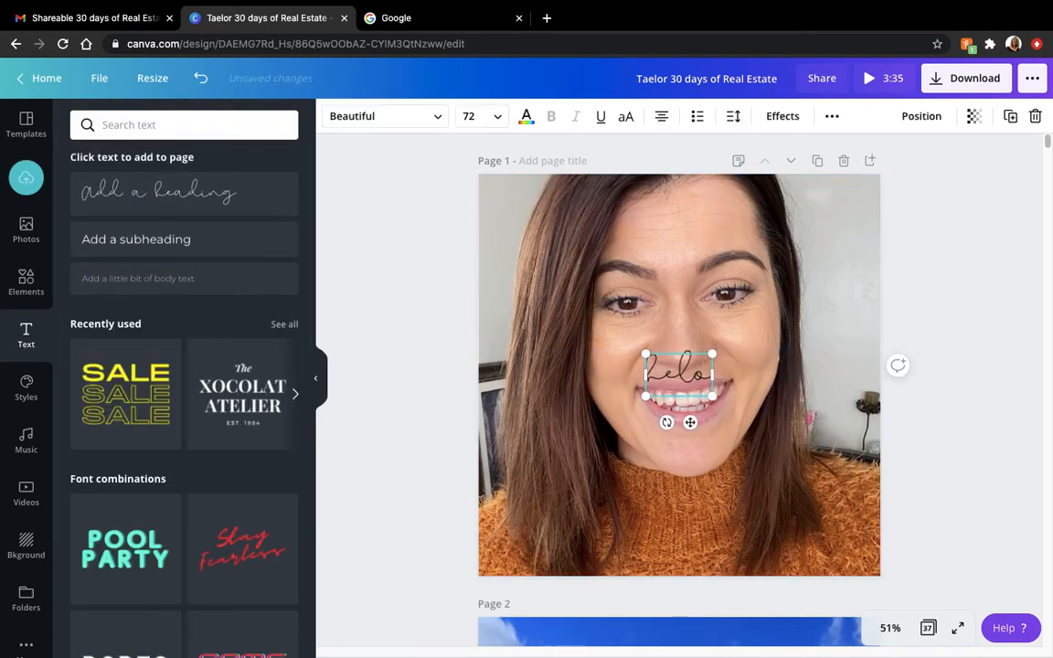
key(BackSpace)
text(lo!!!)
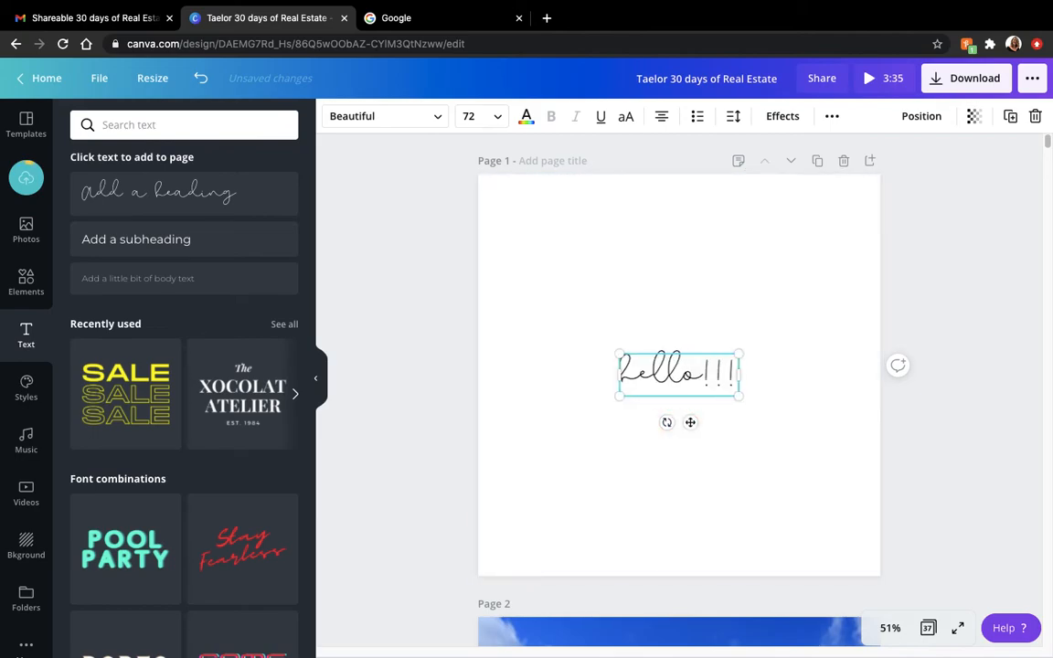
drag(690, 421, 822, 267)
- Change the "hello!!!" heading's text color to white and deselect it
double_click(821, 219)
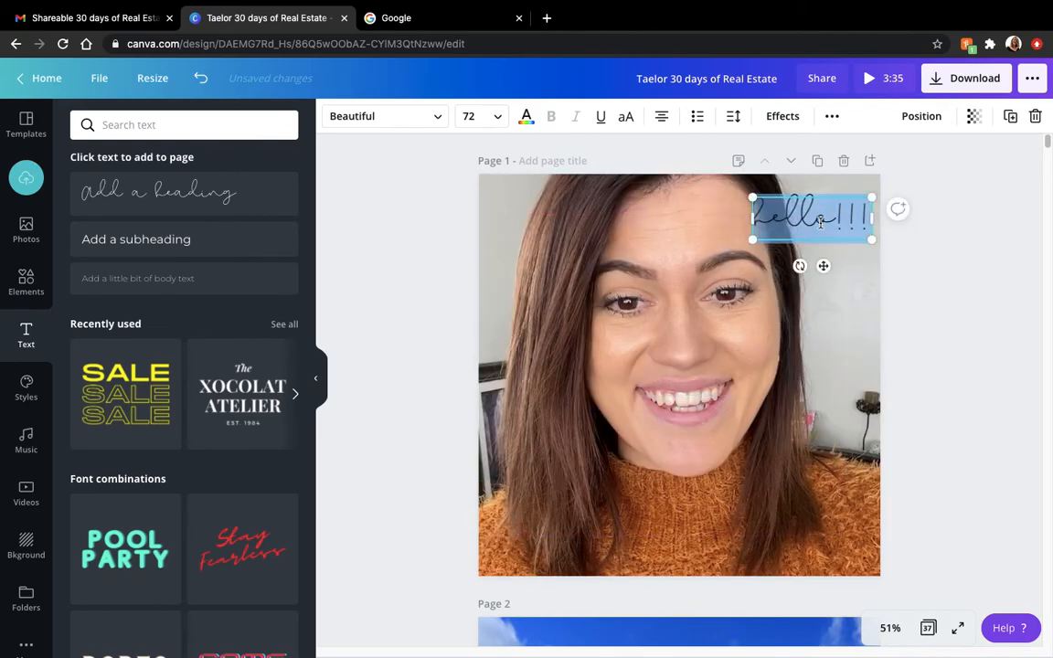
click(526, 116)
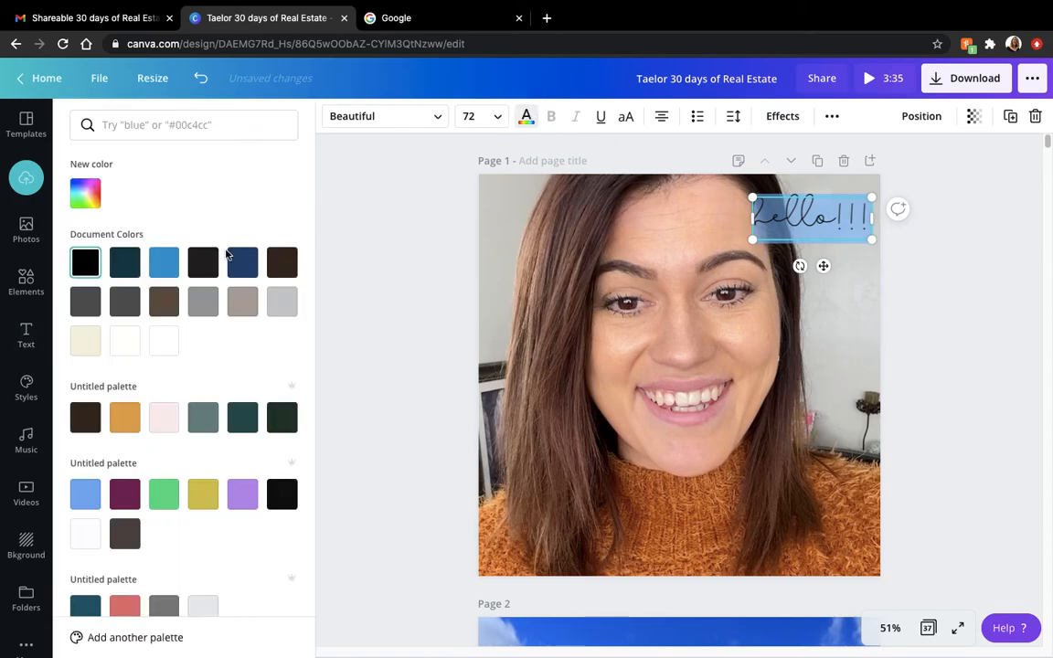
click(162, 341)
key(Escape)
click(954, 317)
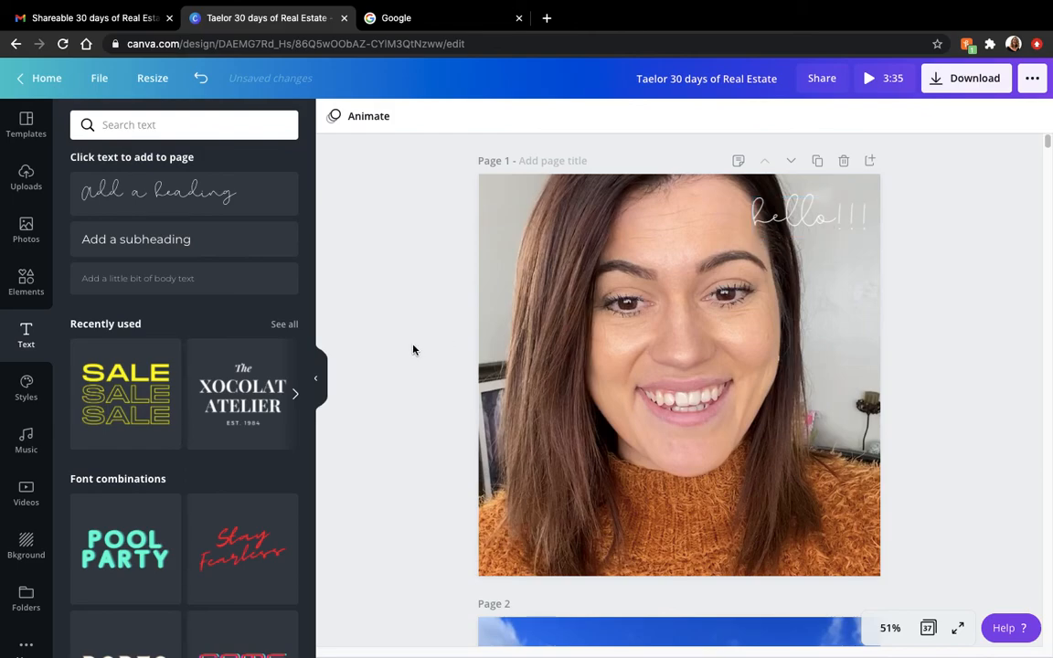
- Collapse the side panel, bring up the download settings and show the available file types
click(319, 382)
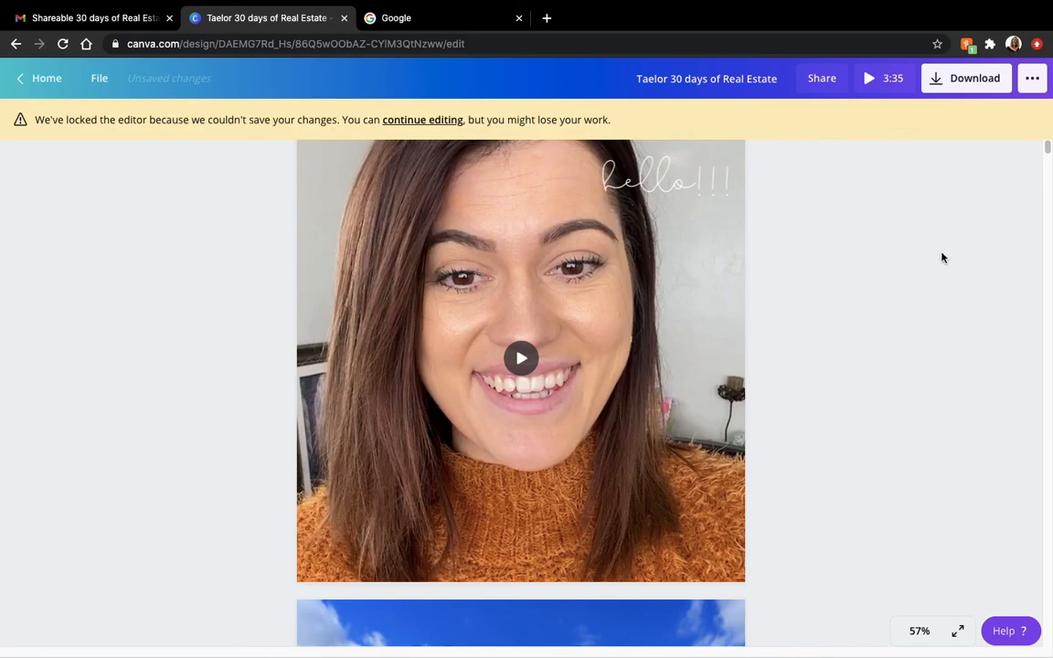
click(987, 78)
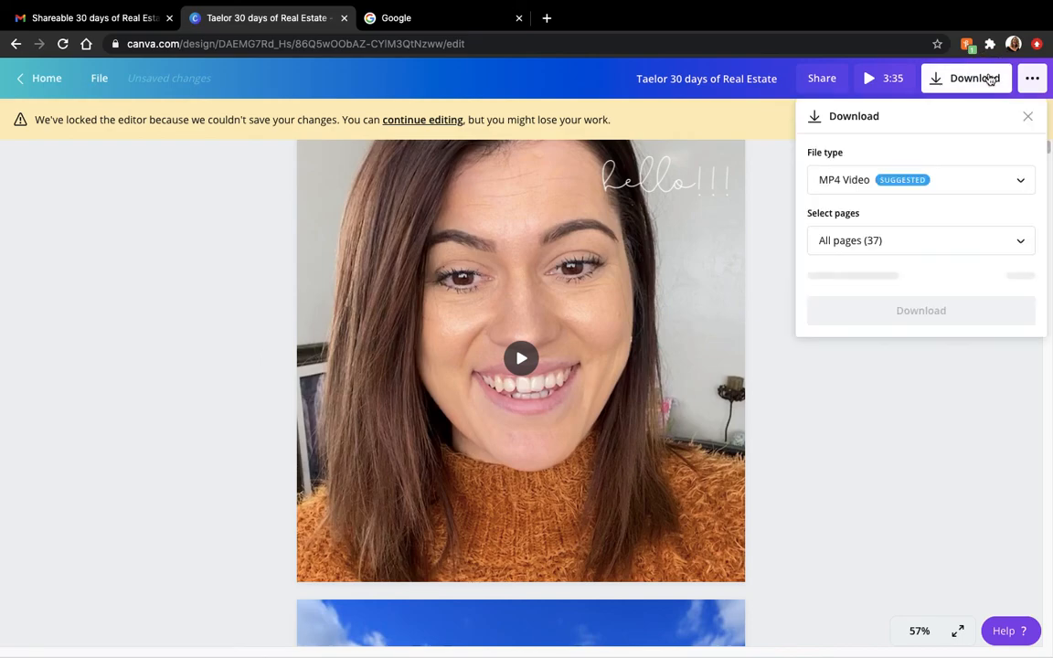
click(875, 190)
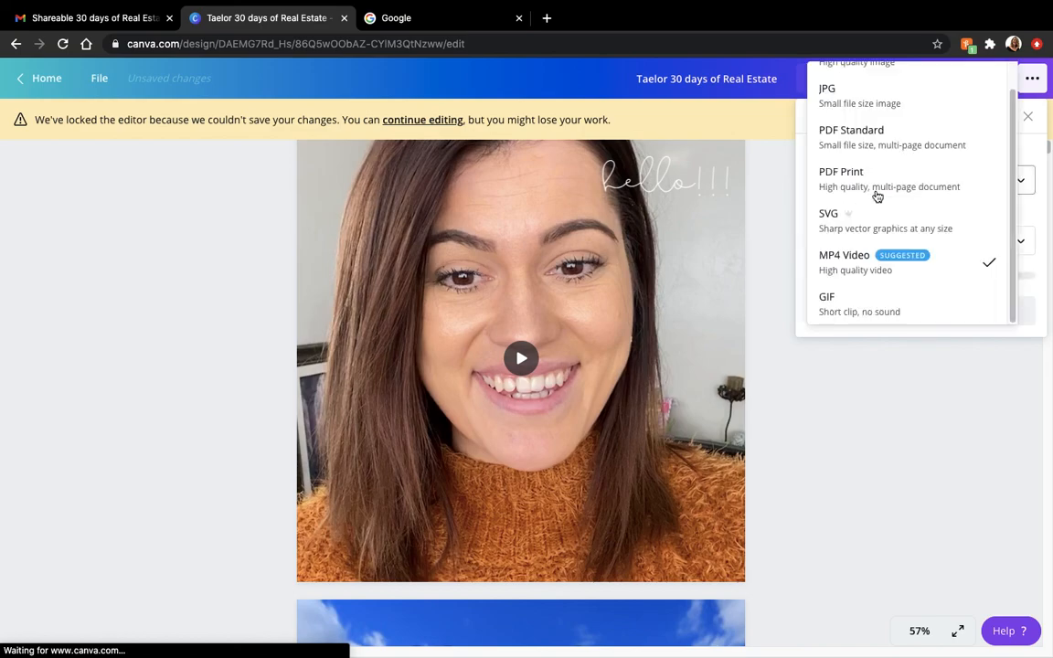